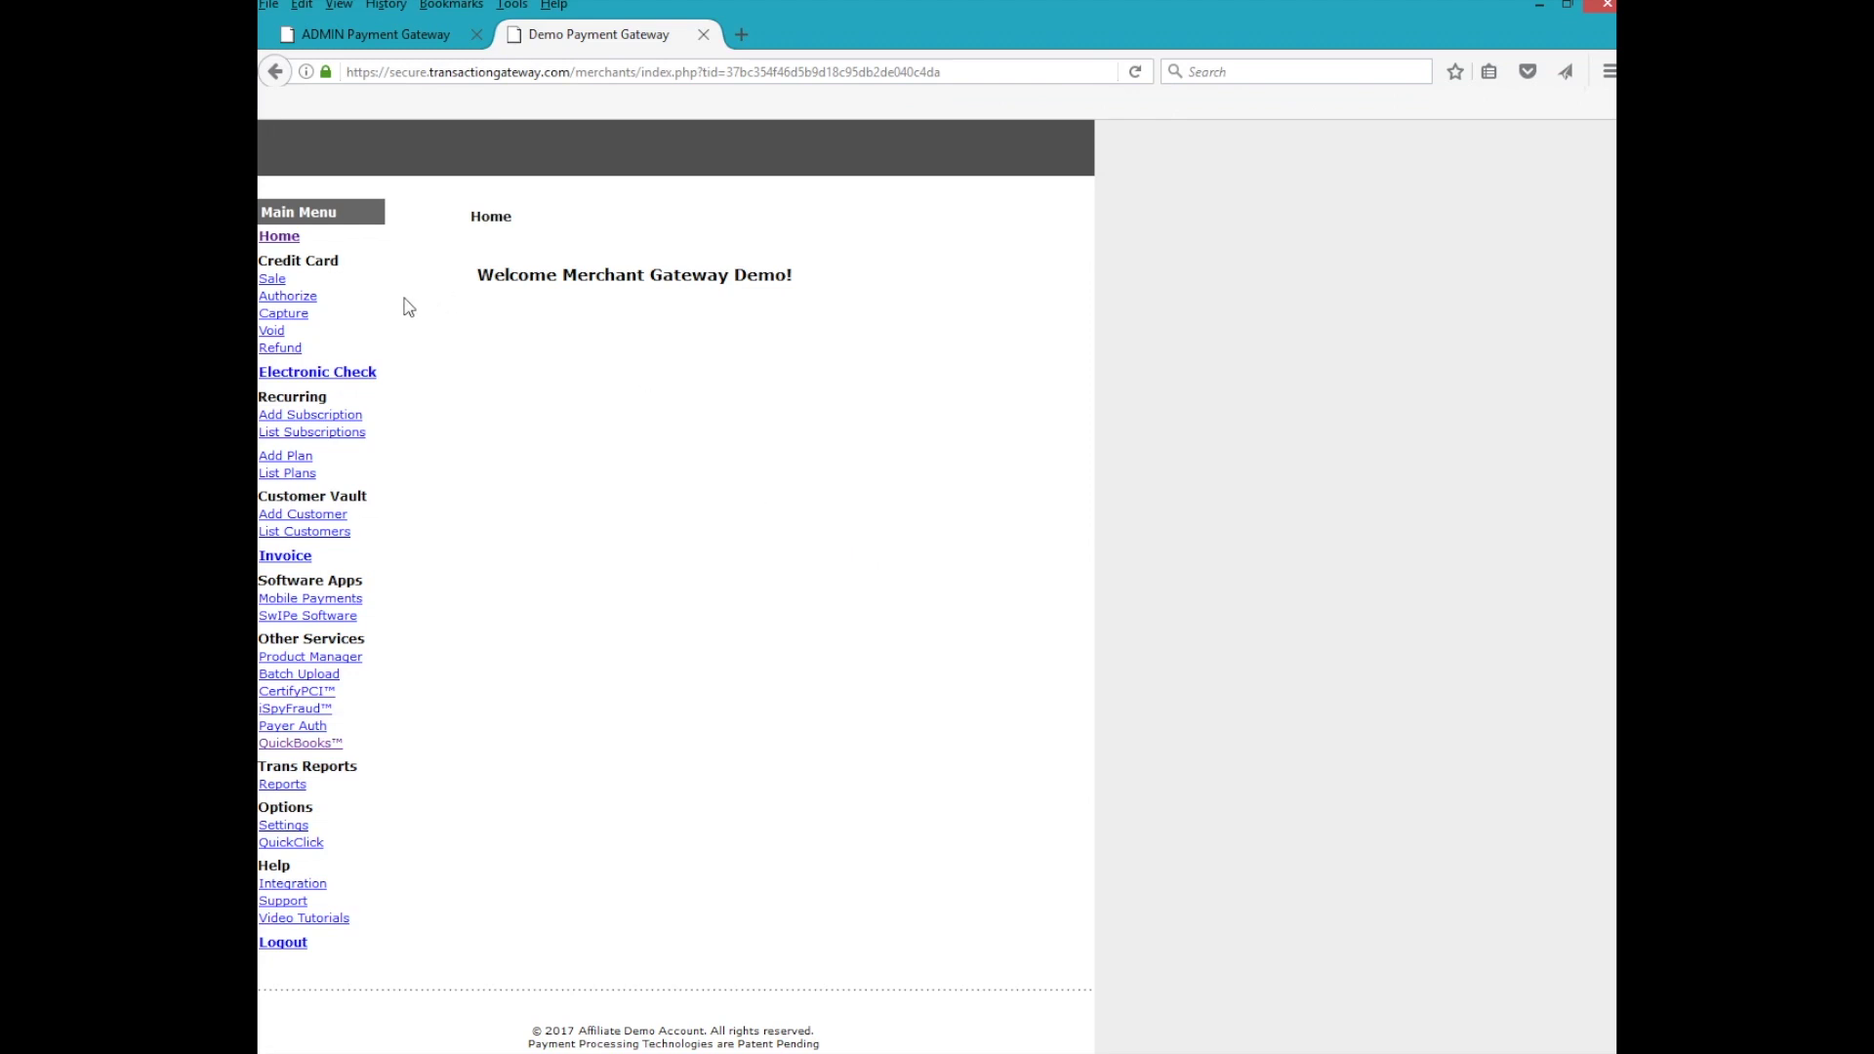
Open the QuickBooks integration page from Other Services in the Merchant Gateway control panel
{"action": "left_click", "coordinate": [299, 745]}
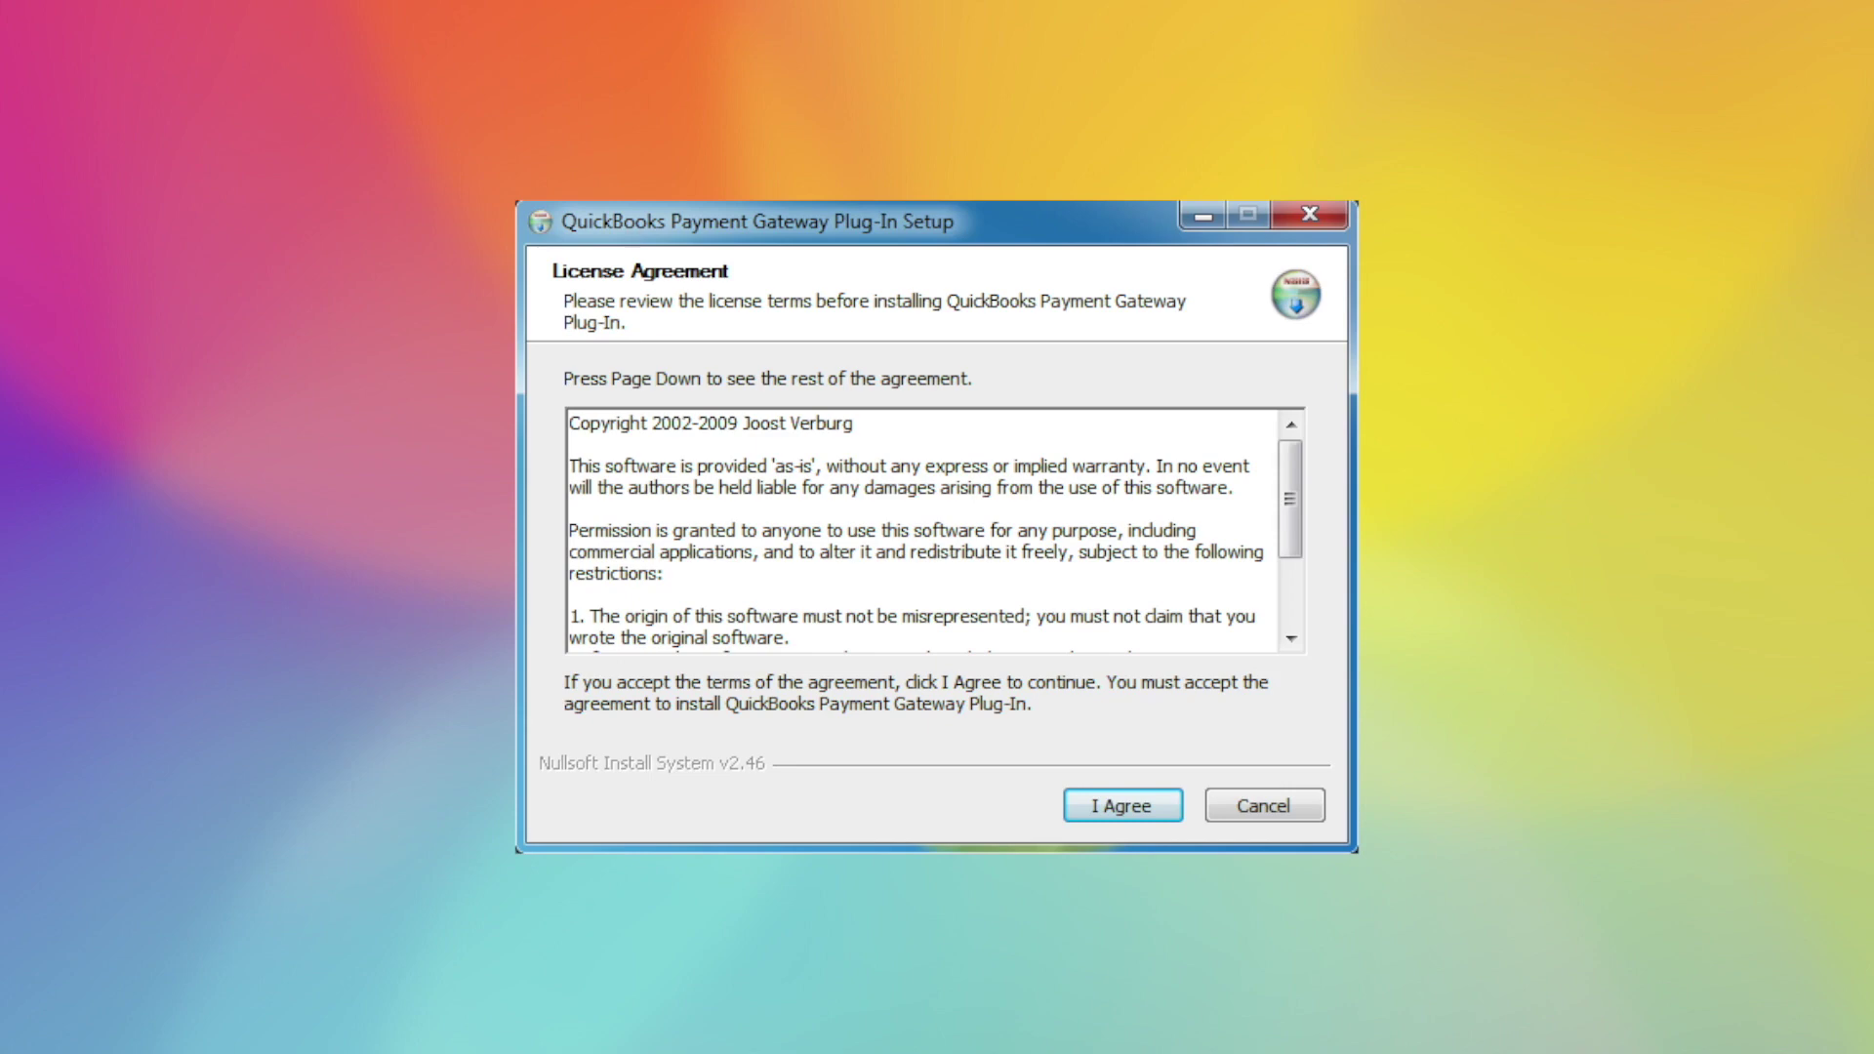
Accept the license and install the Payment Gateway Plug-In, forcing QuickBooks to close
{"action": "key", "text": "Return"}
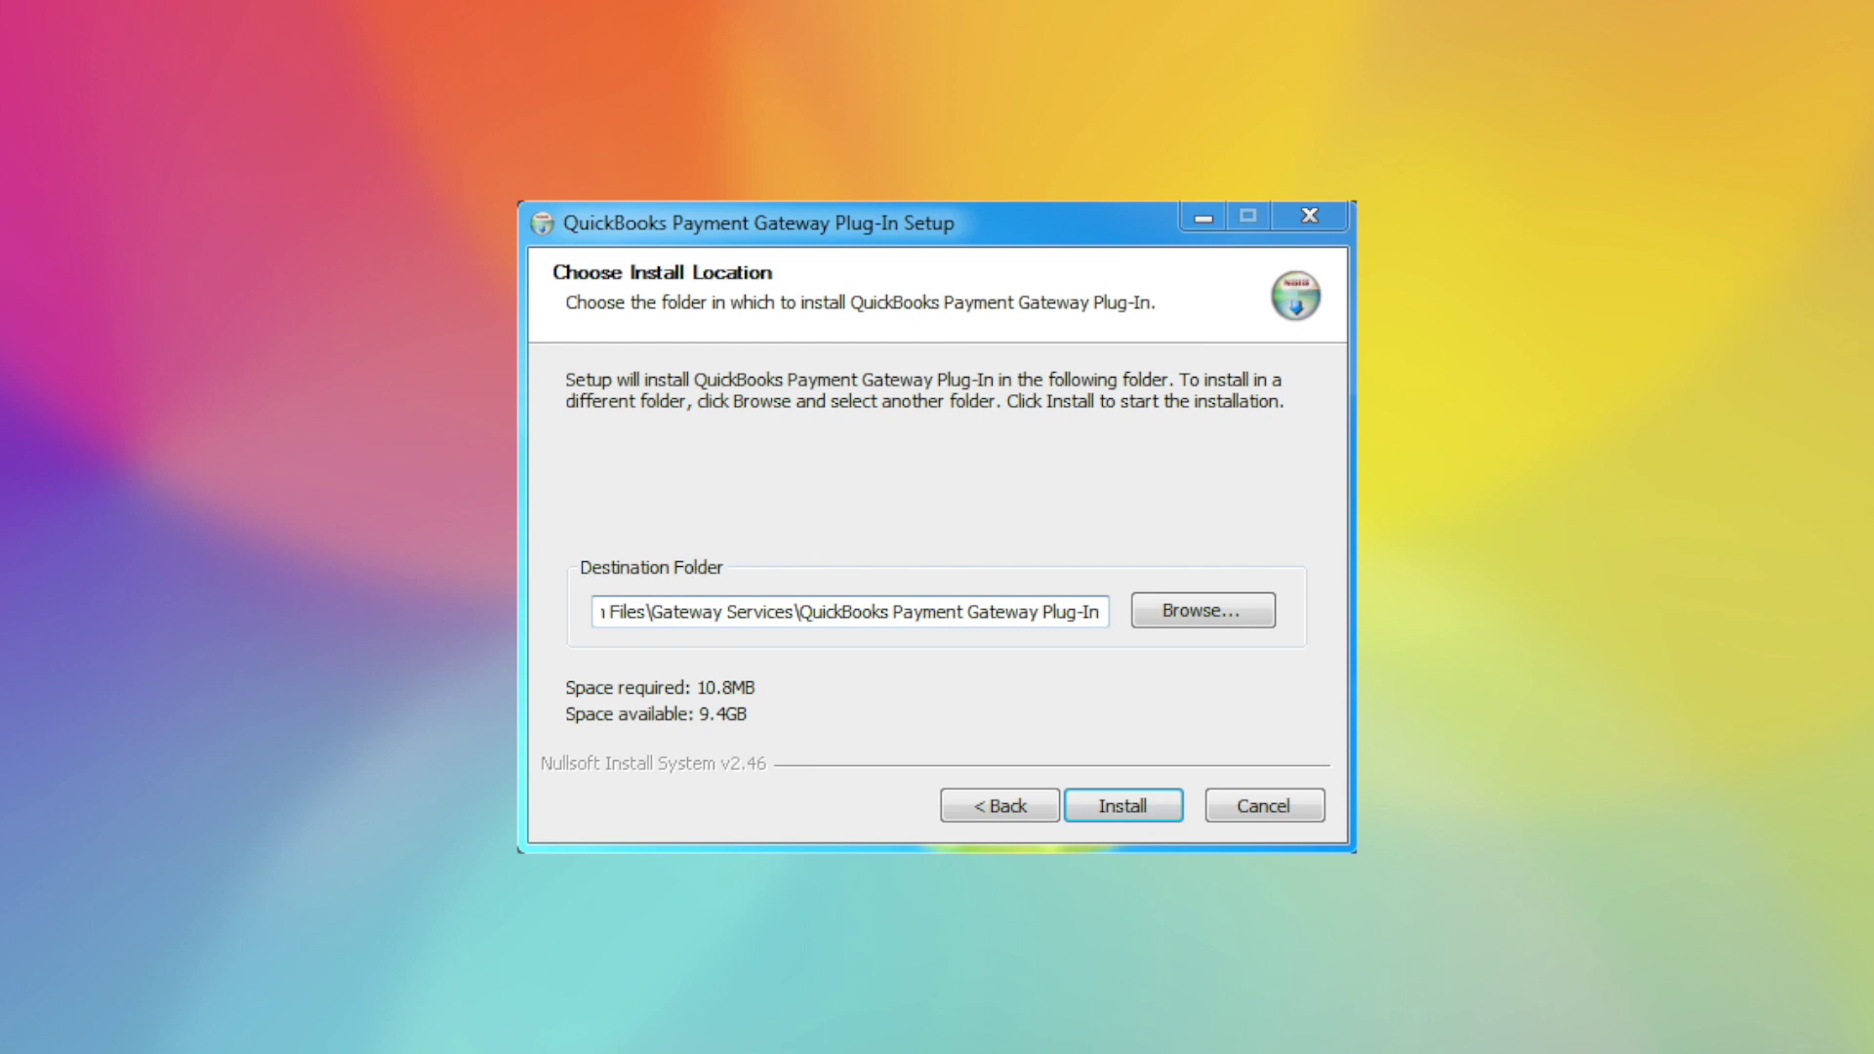
{"action": "left_click", "coordinate": [1122, 799]}
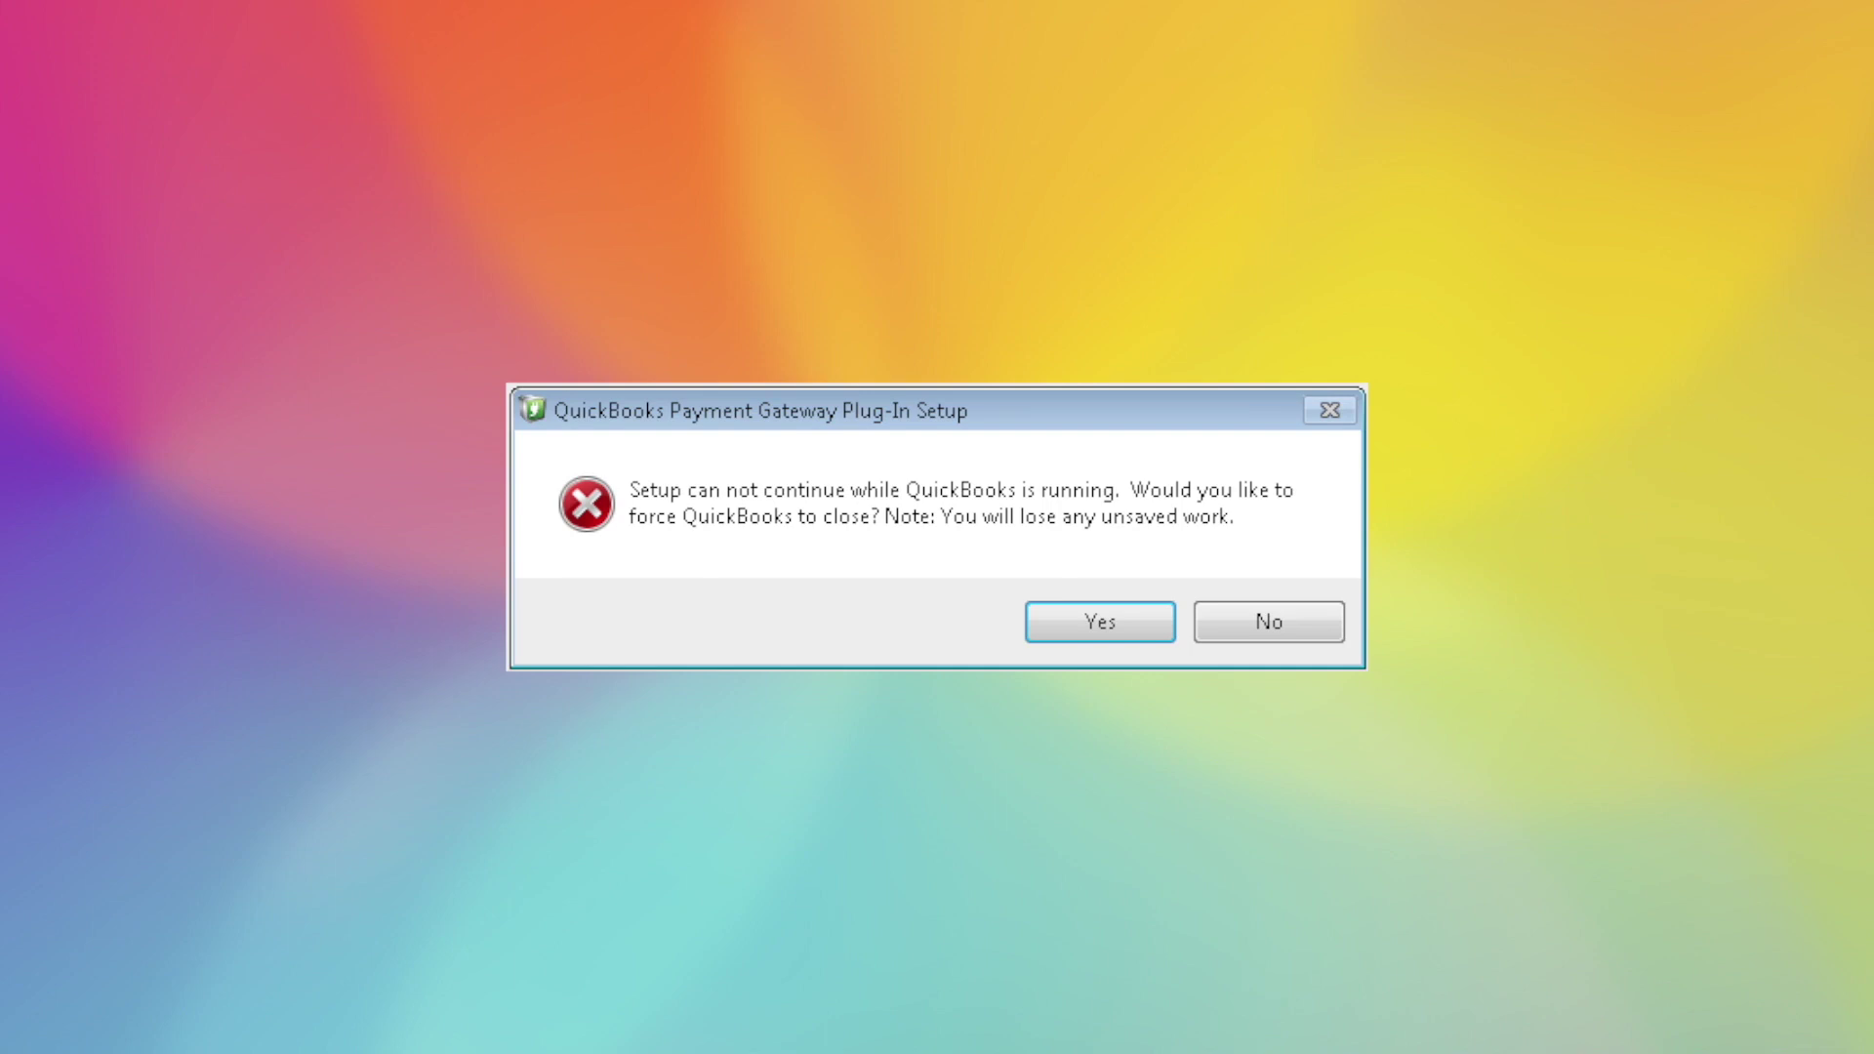
{"action": "key", "text": "Return"}
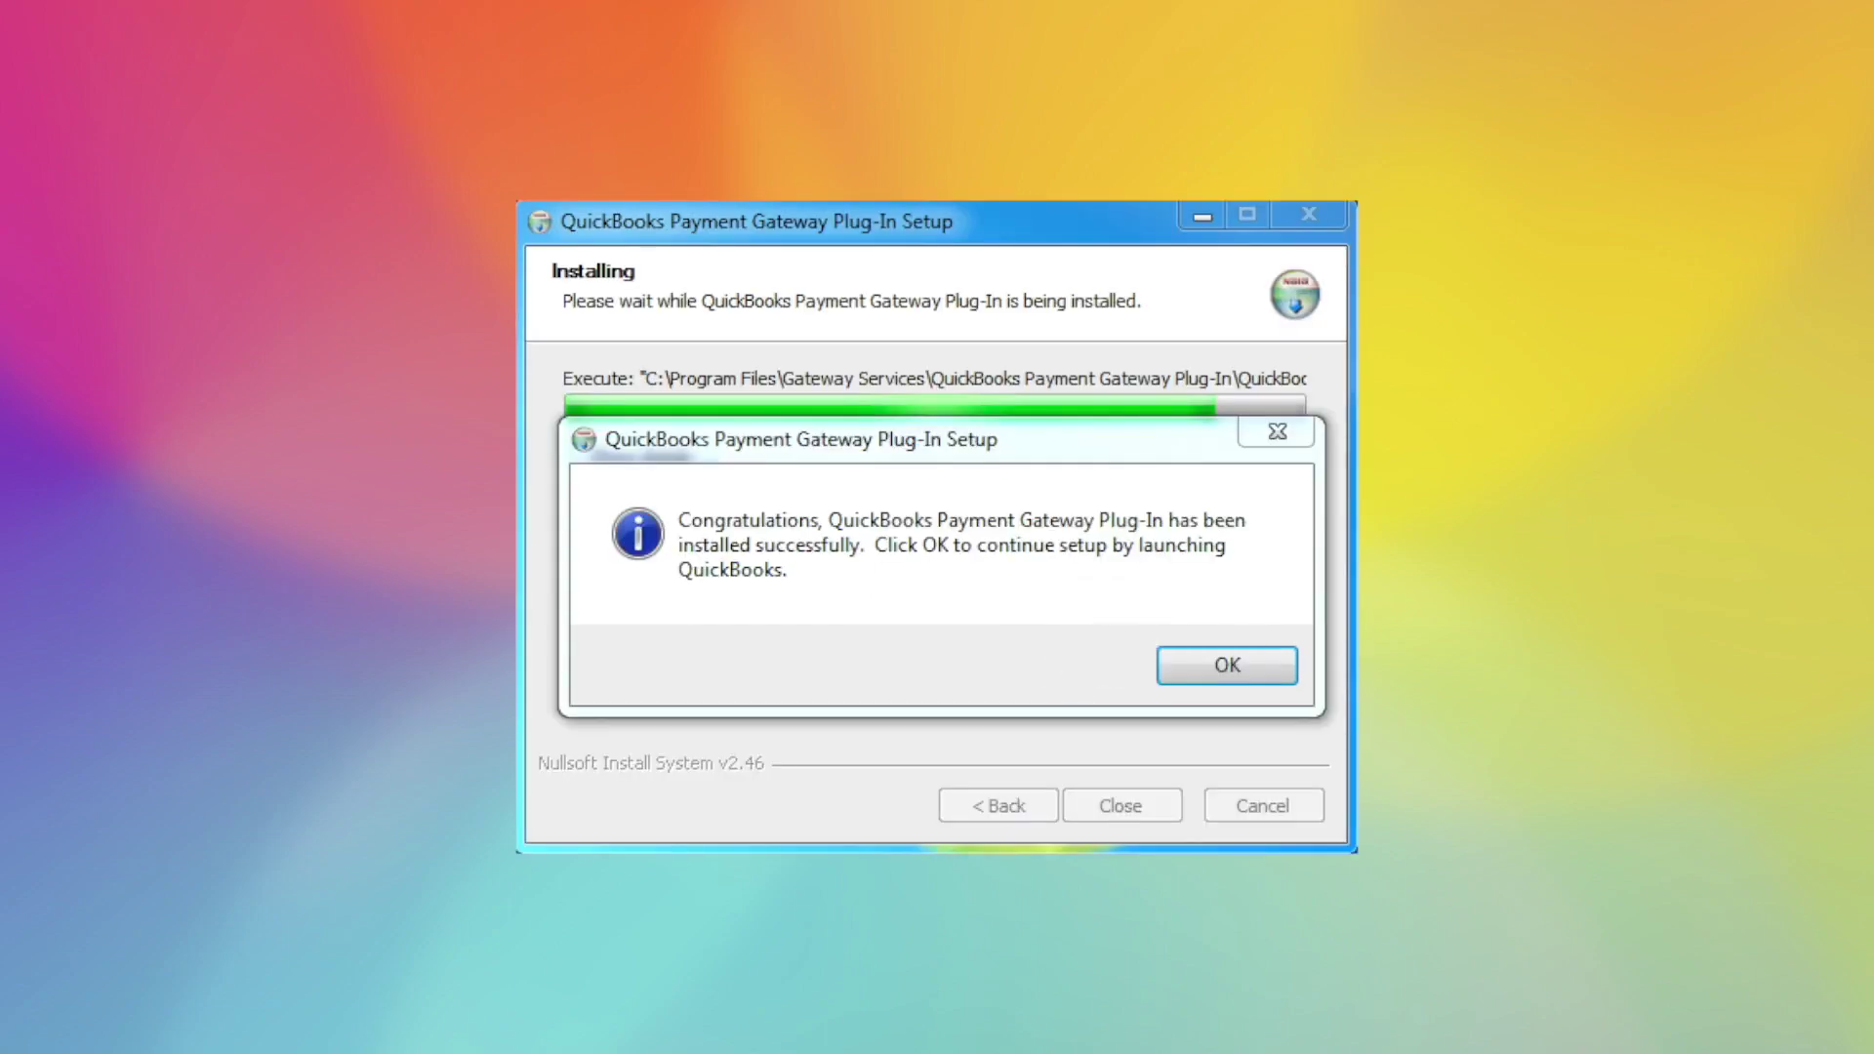
{"action": "left_click", "coordinate": [1226, 663]}
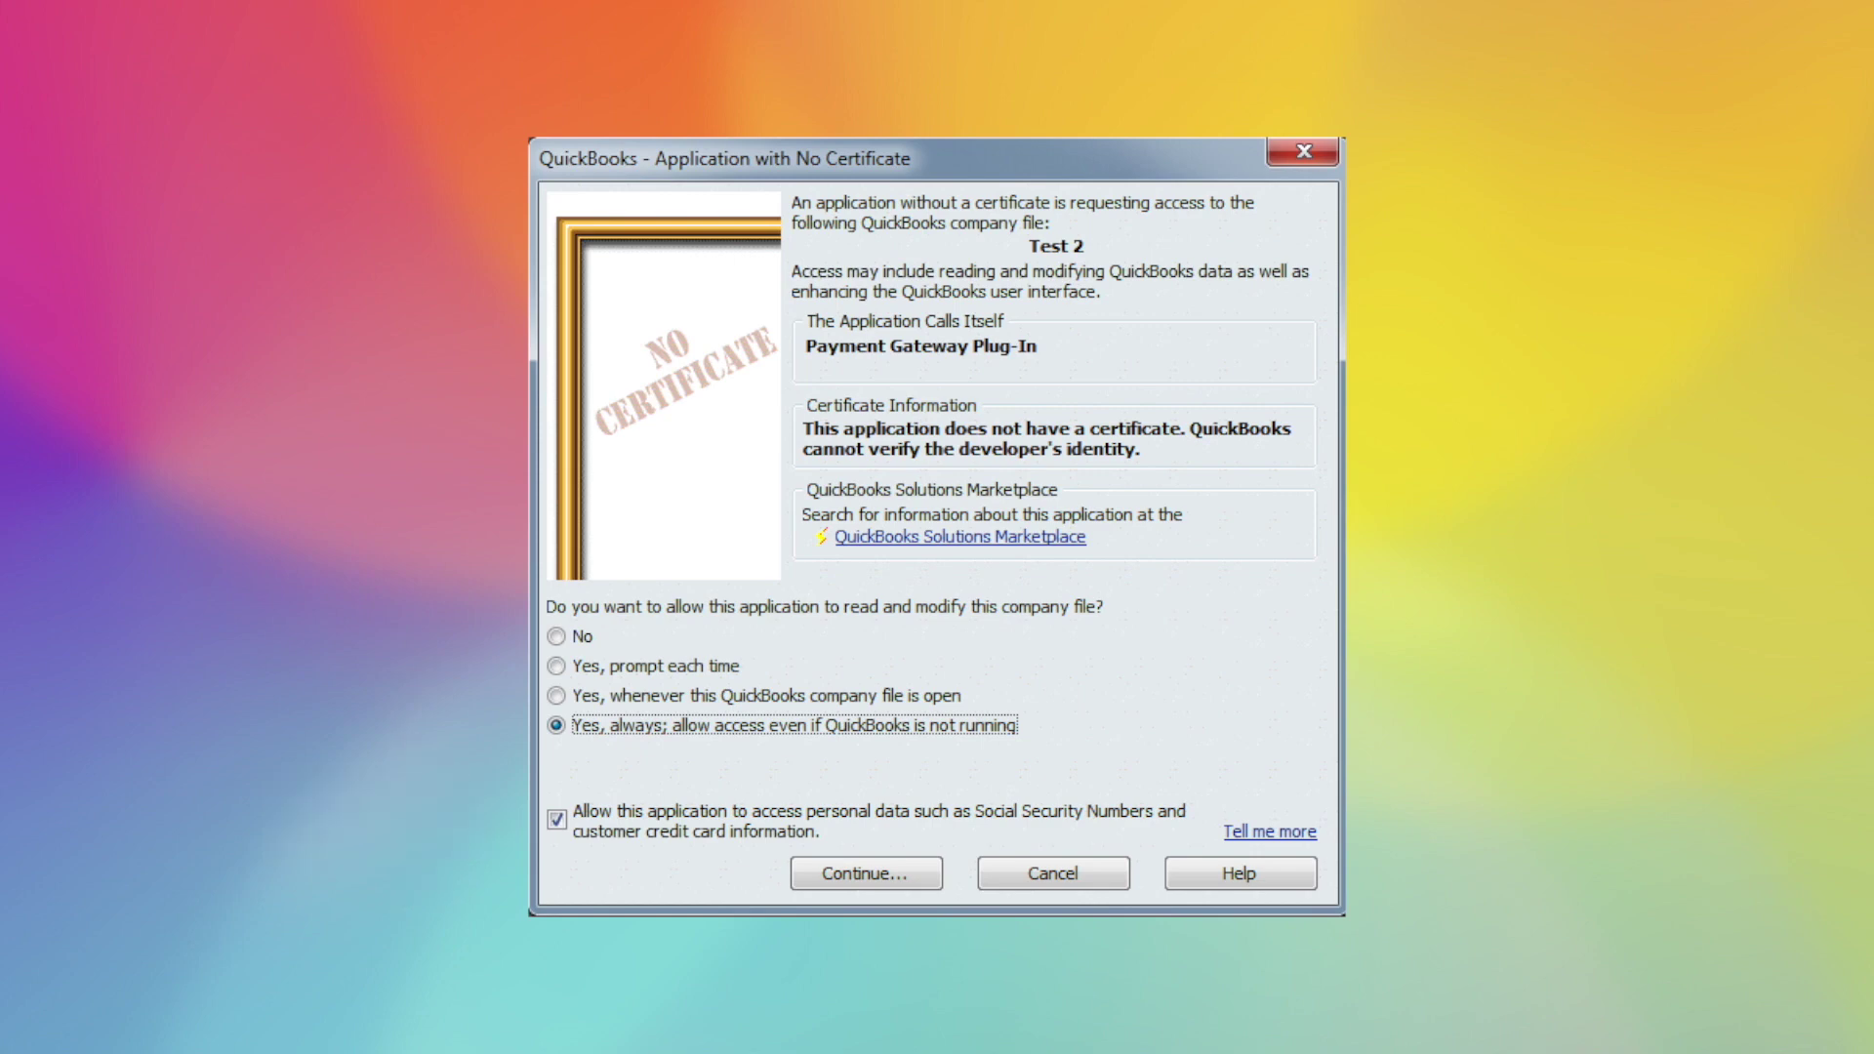
Grant the plug-in 'Yes, always' access to company file Test 2, including personal data
{"action": "key", "text": "Return"}
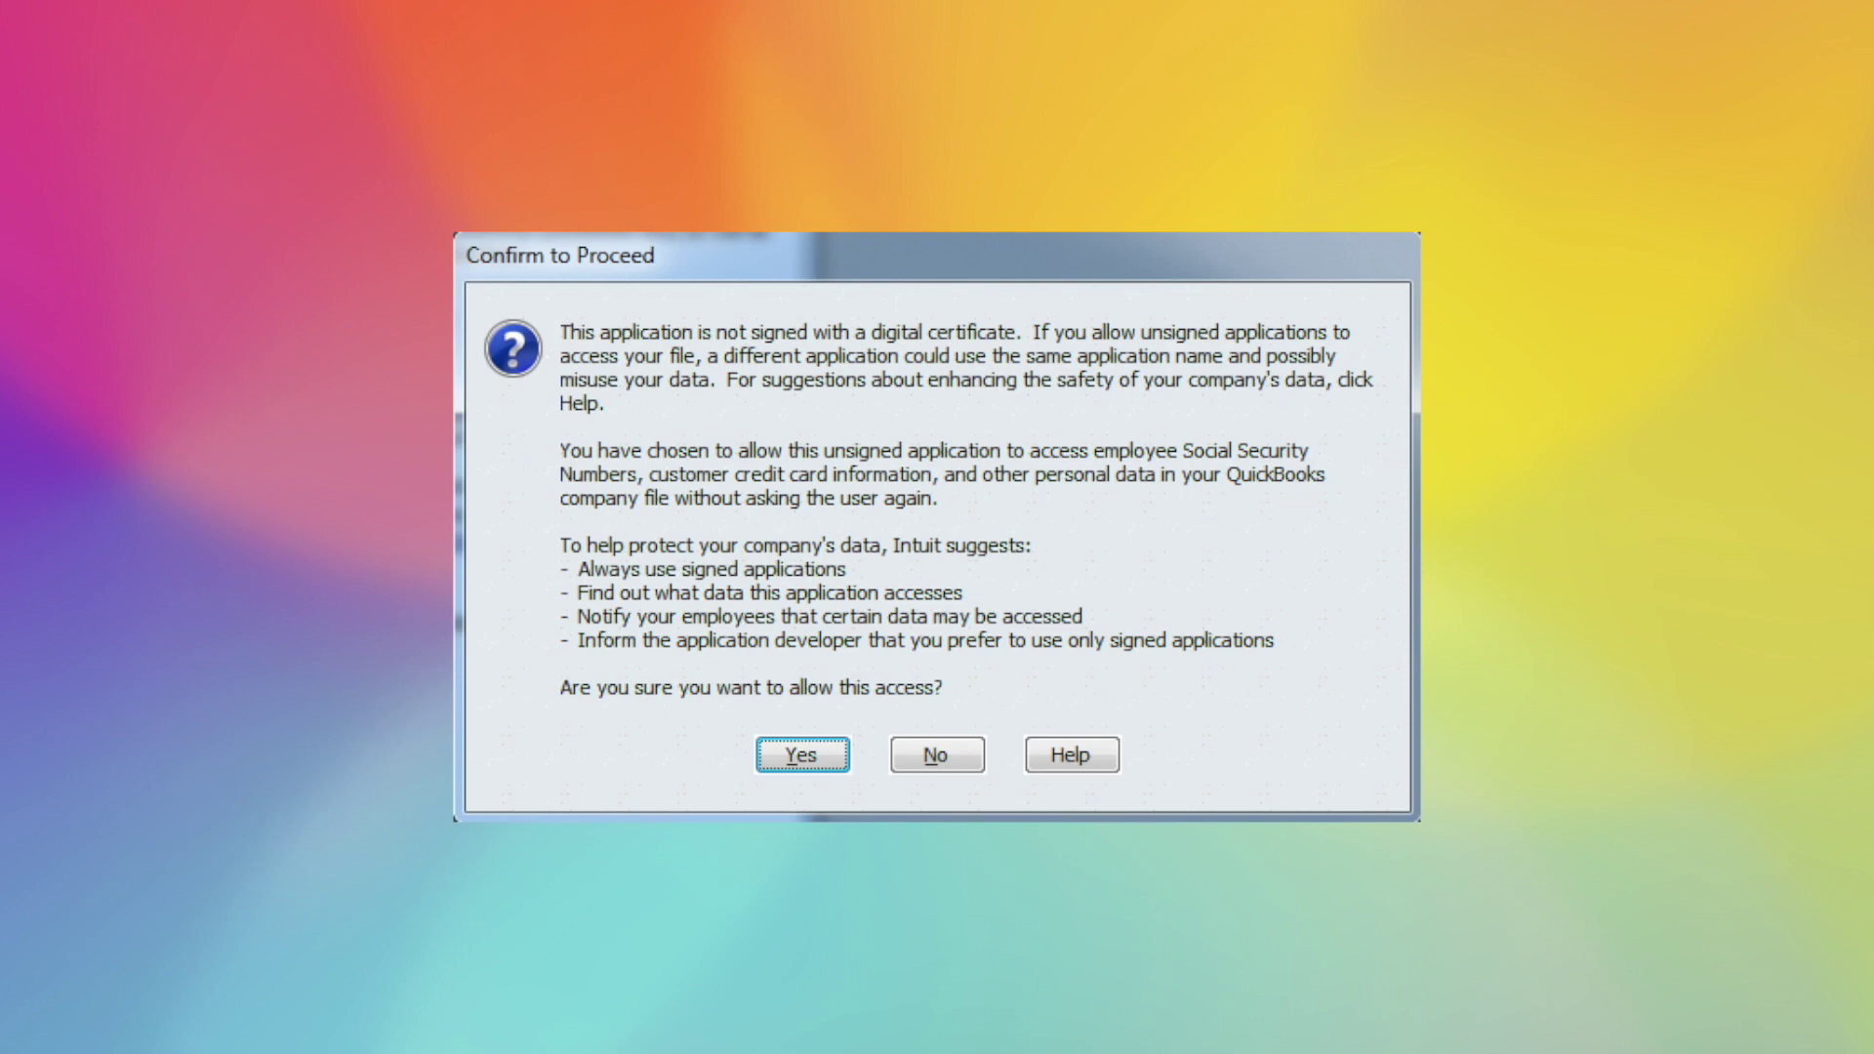
{"action": "key", "text": "Return"}
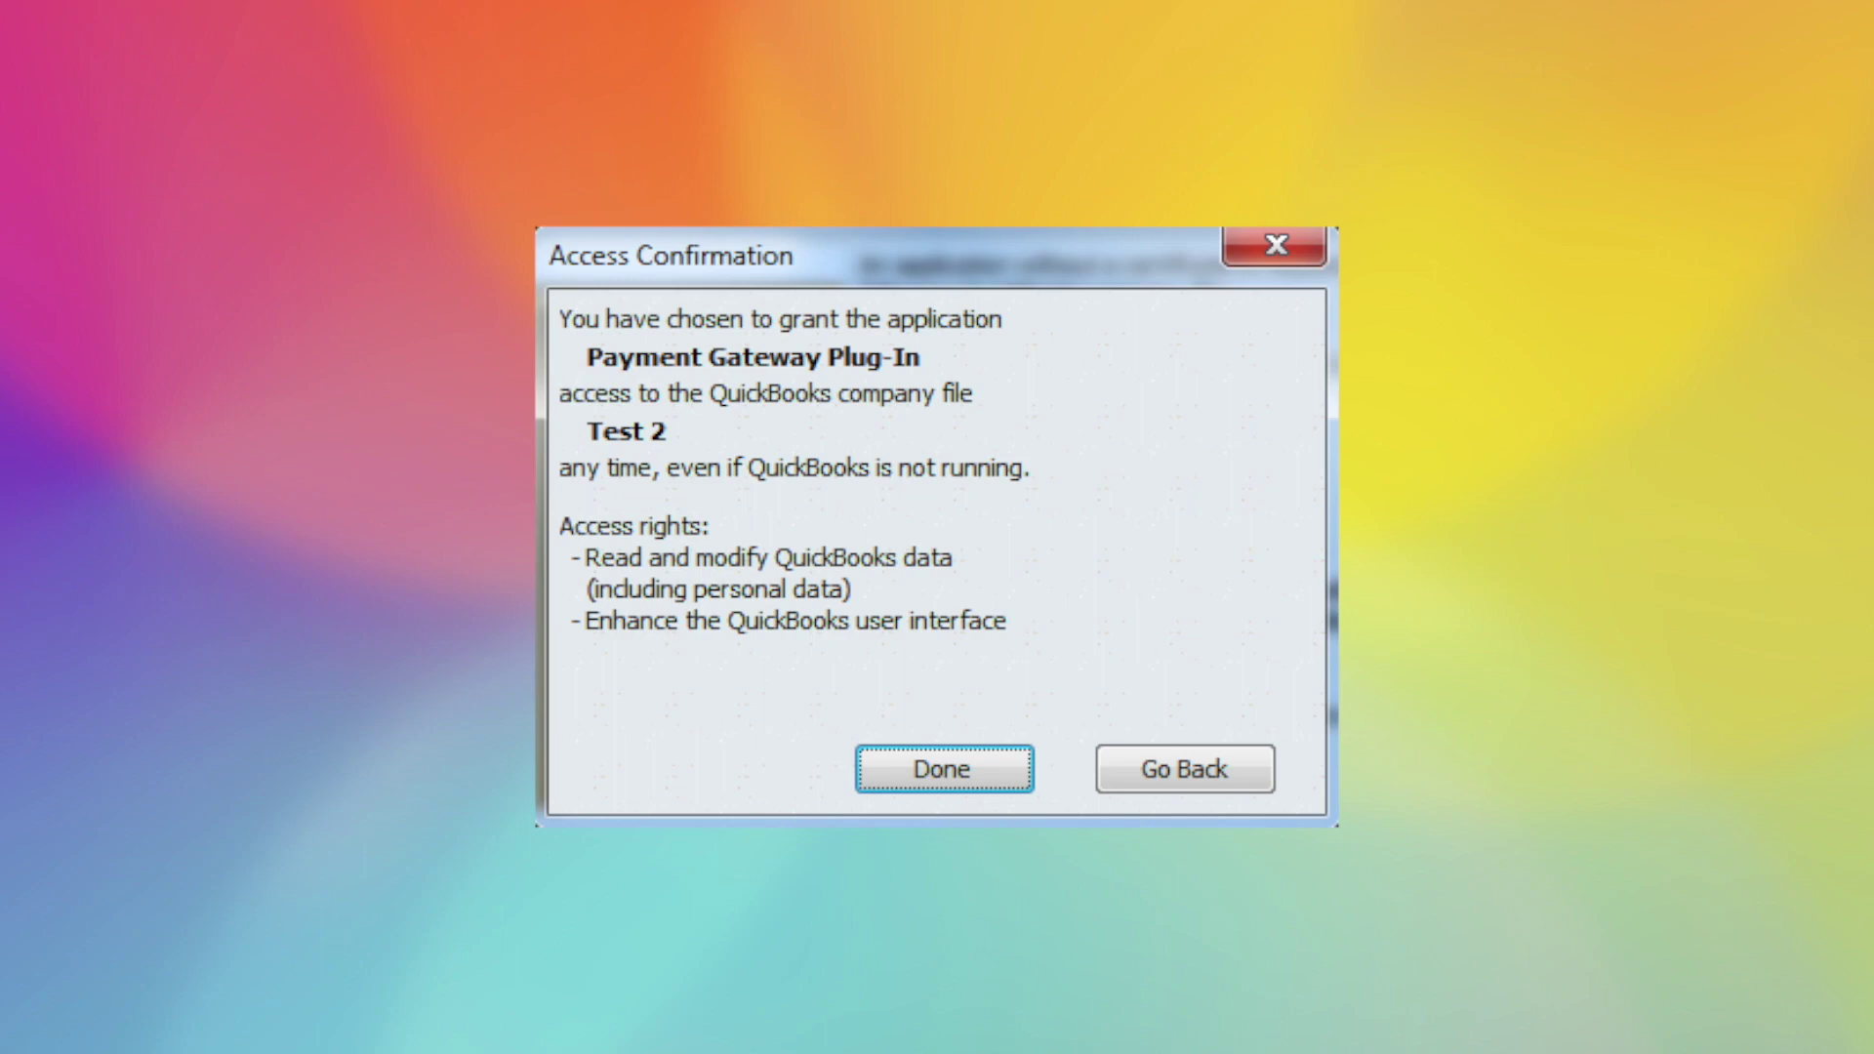
{"action": "left_click", "coordinate": [945, 770]}
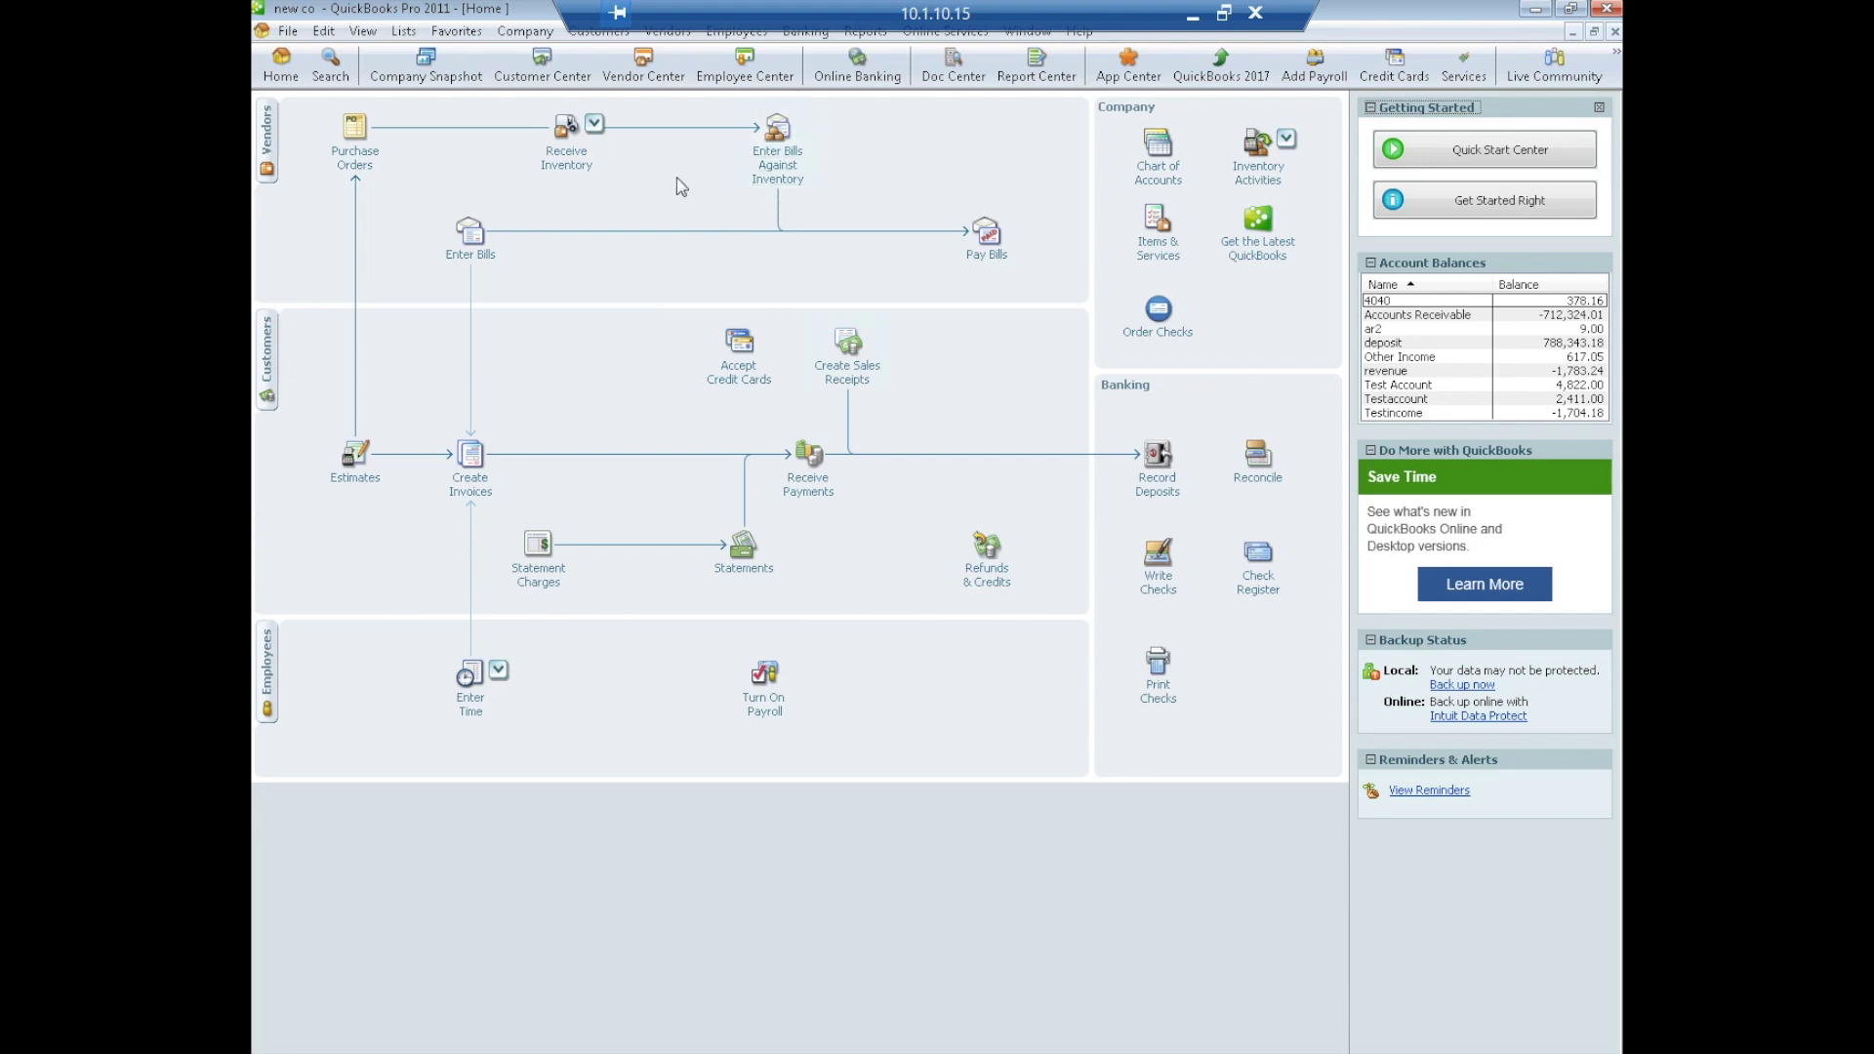
Review the plug-in's Receipts & Signatures settings, keep the receipt printer, and save the configuration
{"action": "left_click", "coordinate": [596, 37]}
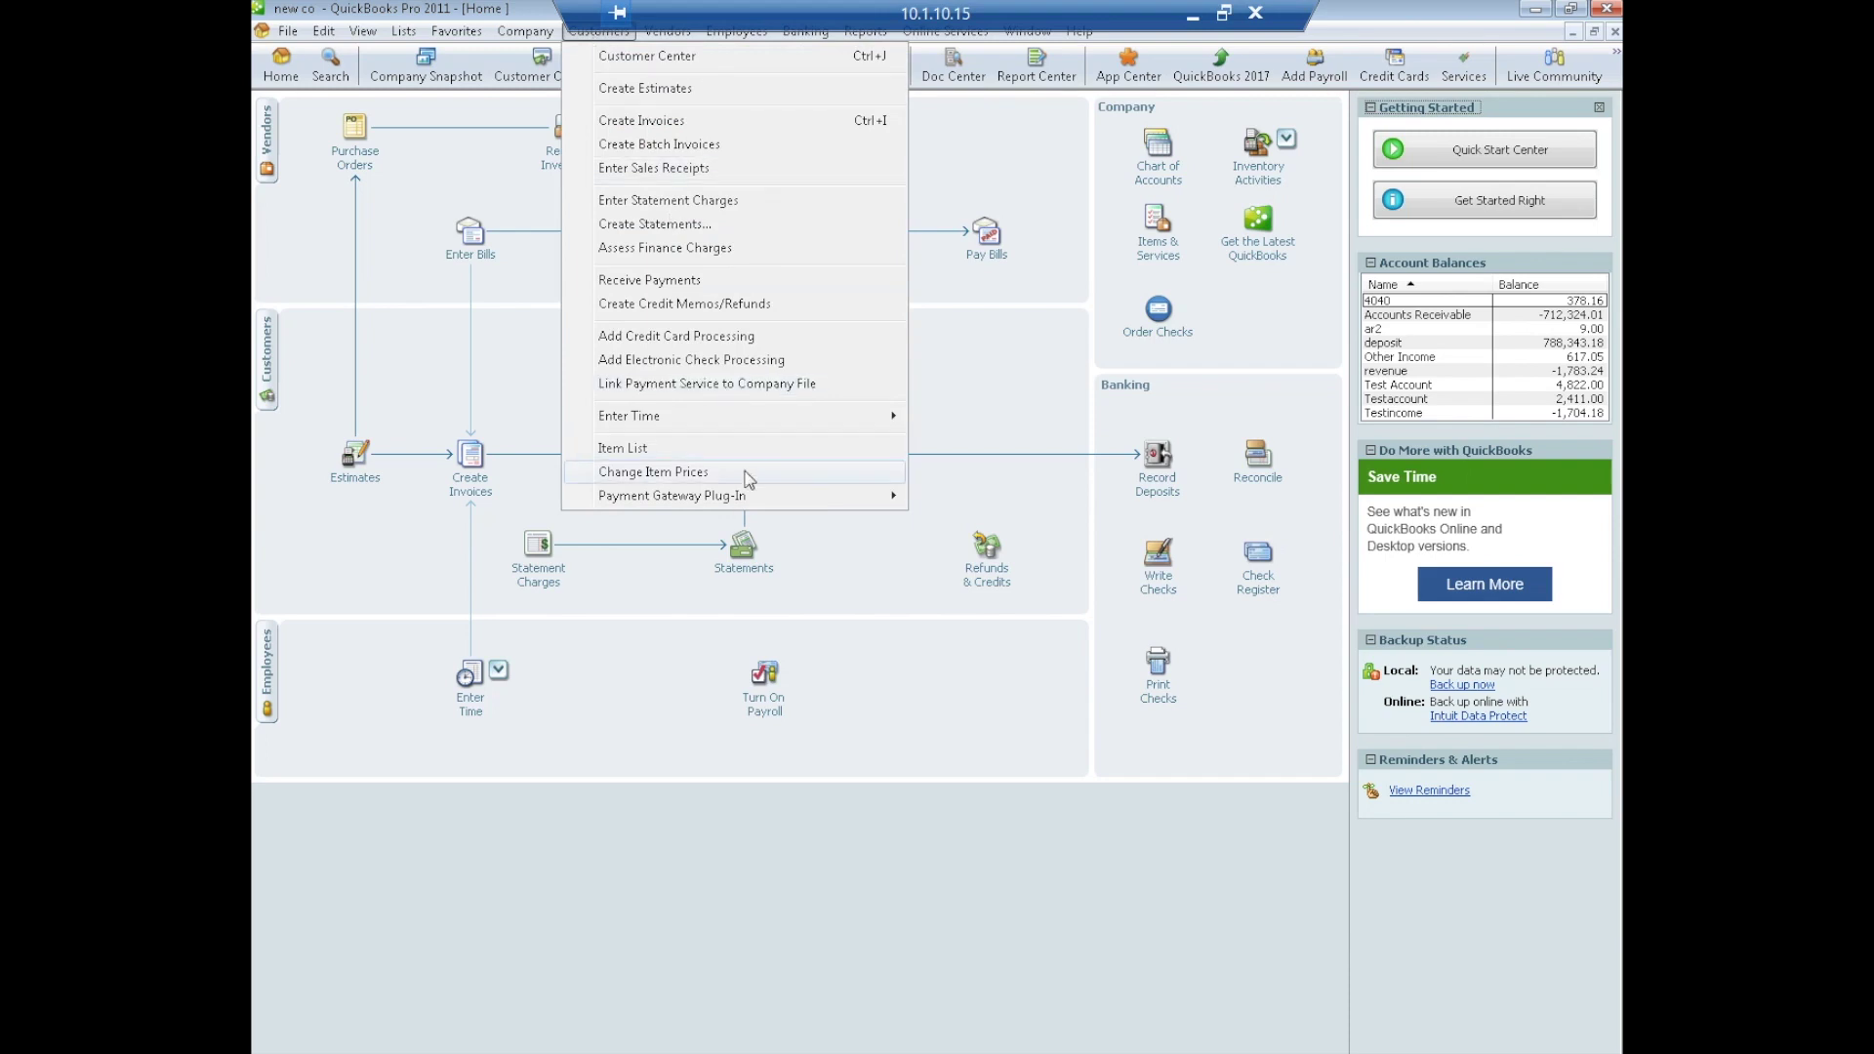
{"action": "mouse_move", "coordinate": [743, 498]}
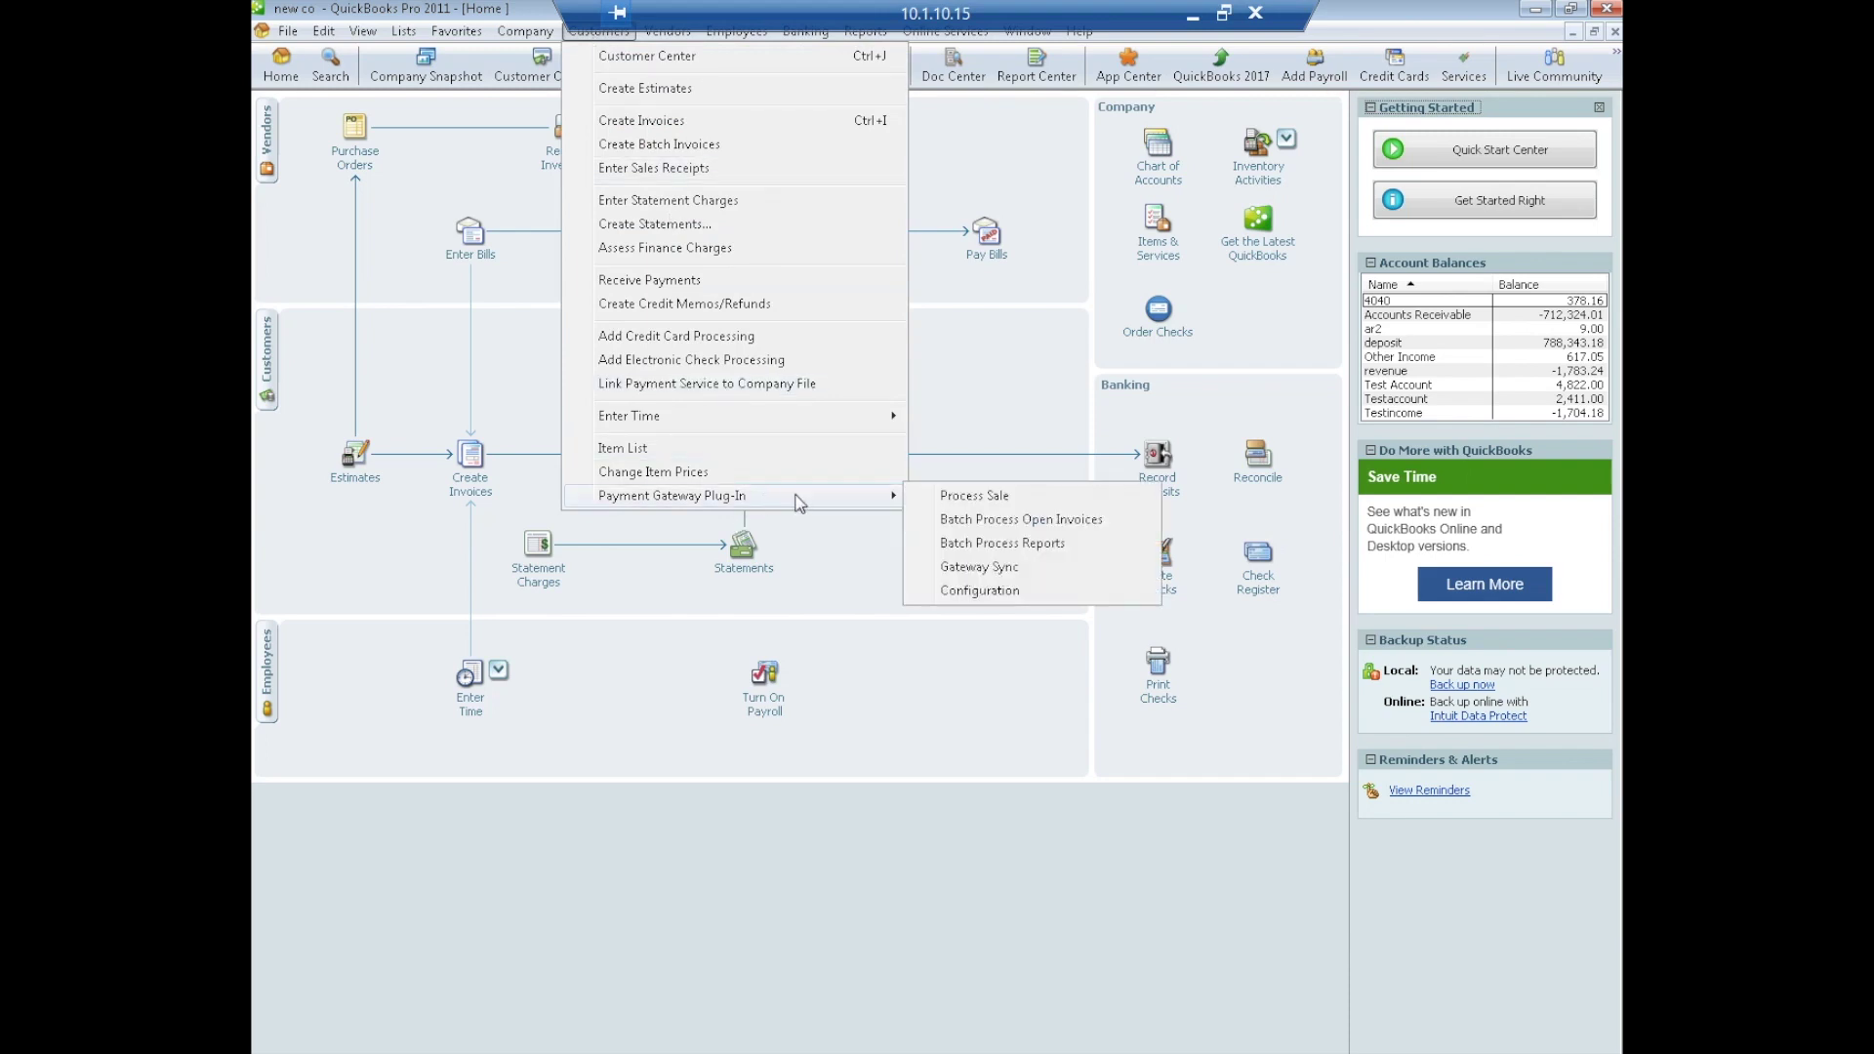
{"action": "left_click", "coordinate": [986, 593]}
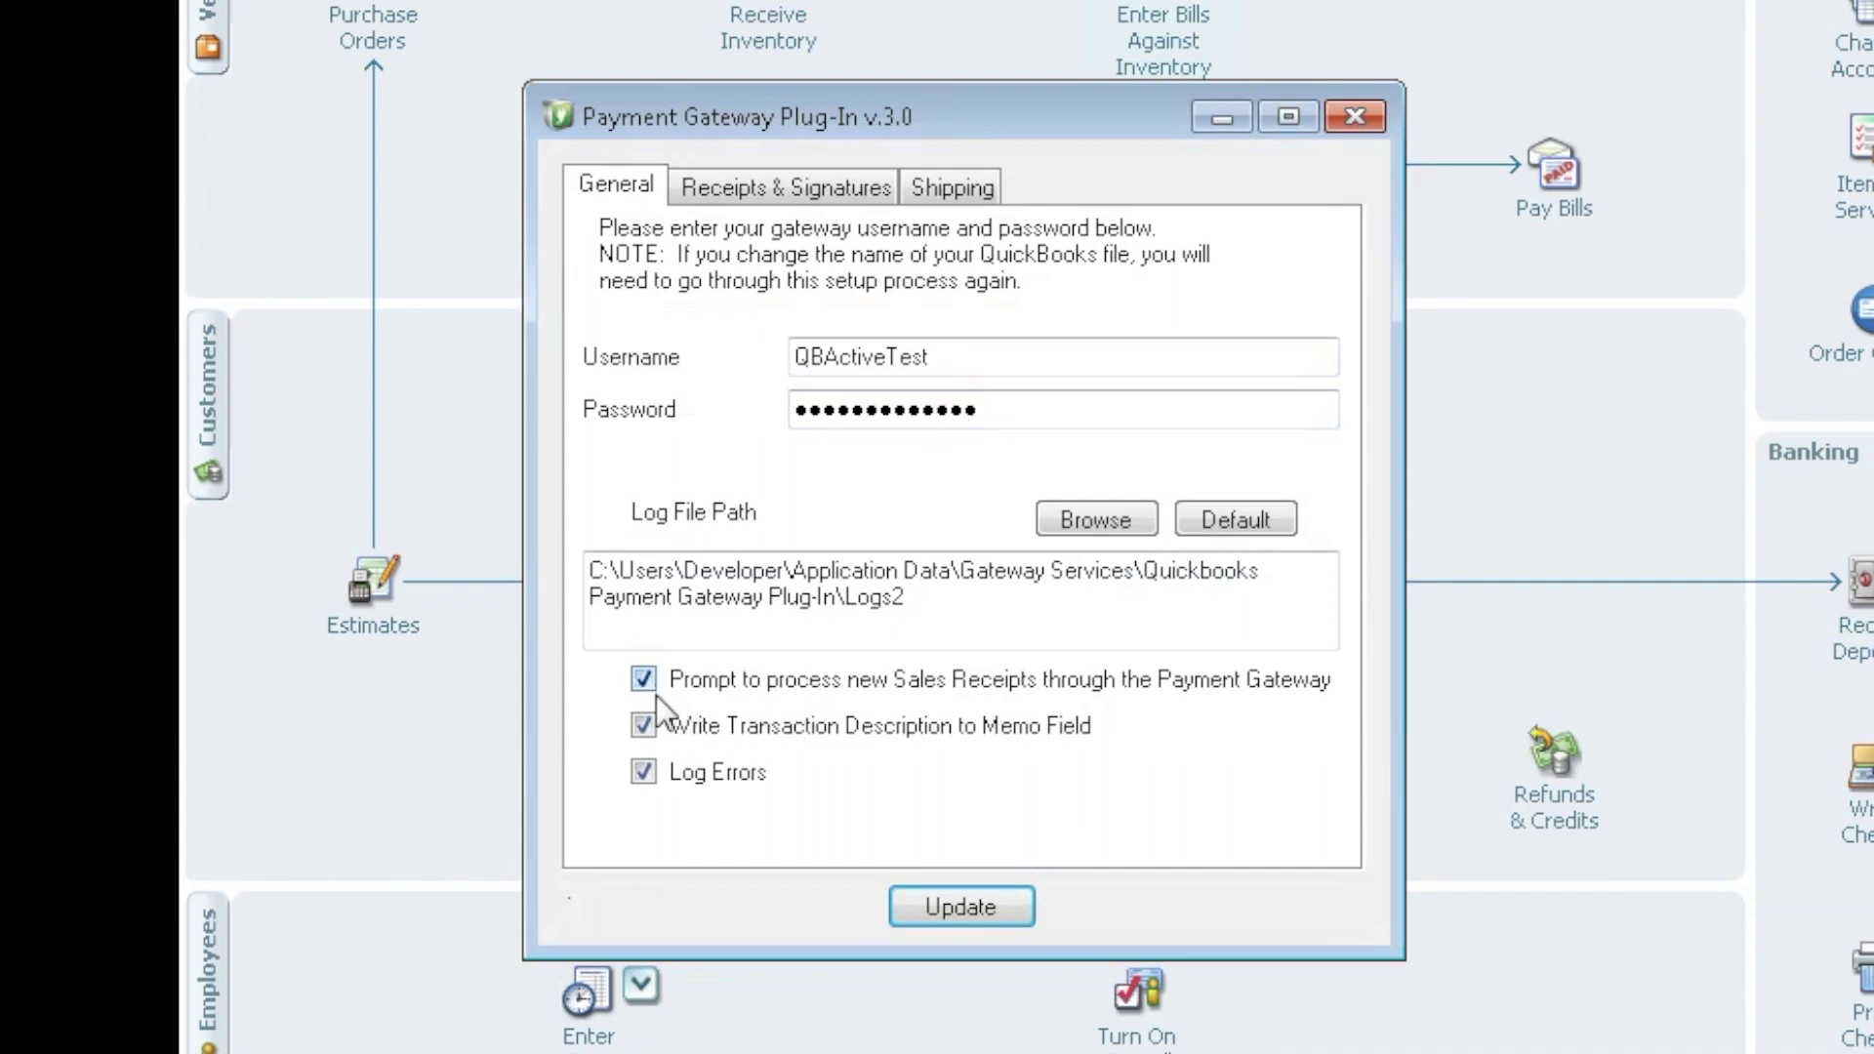
{"action": "left_click", "coordinate": [758, 183]}
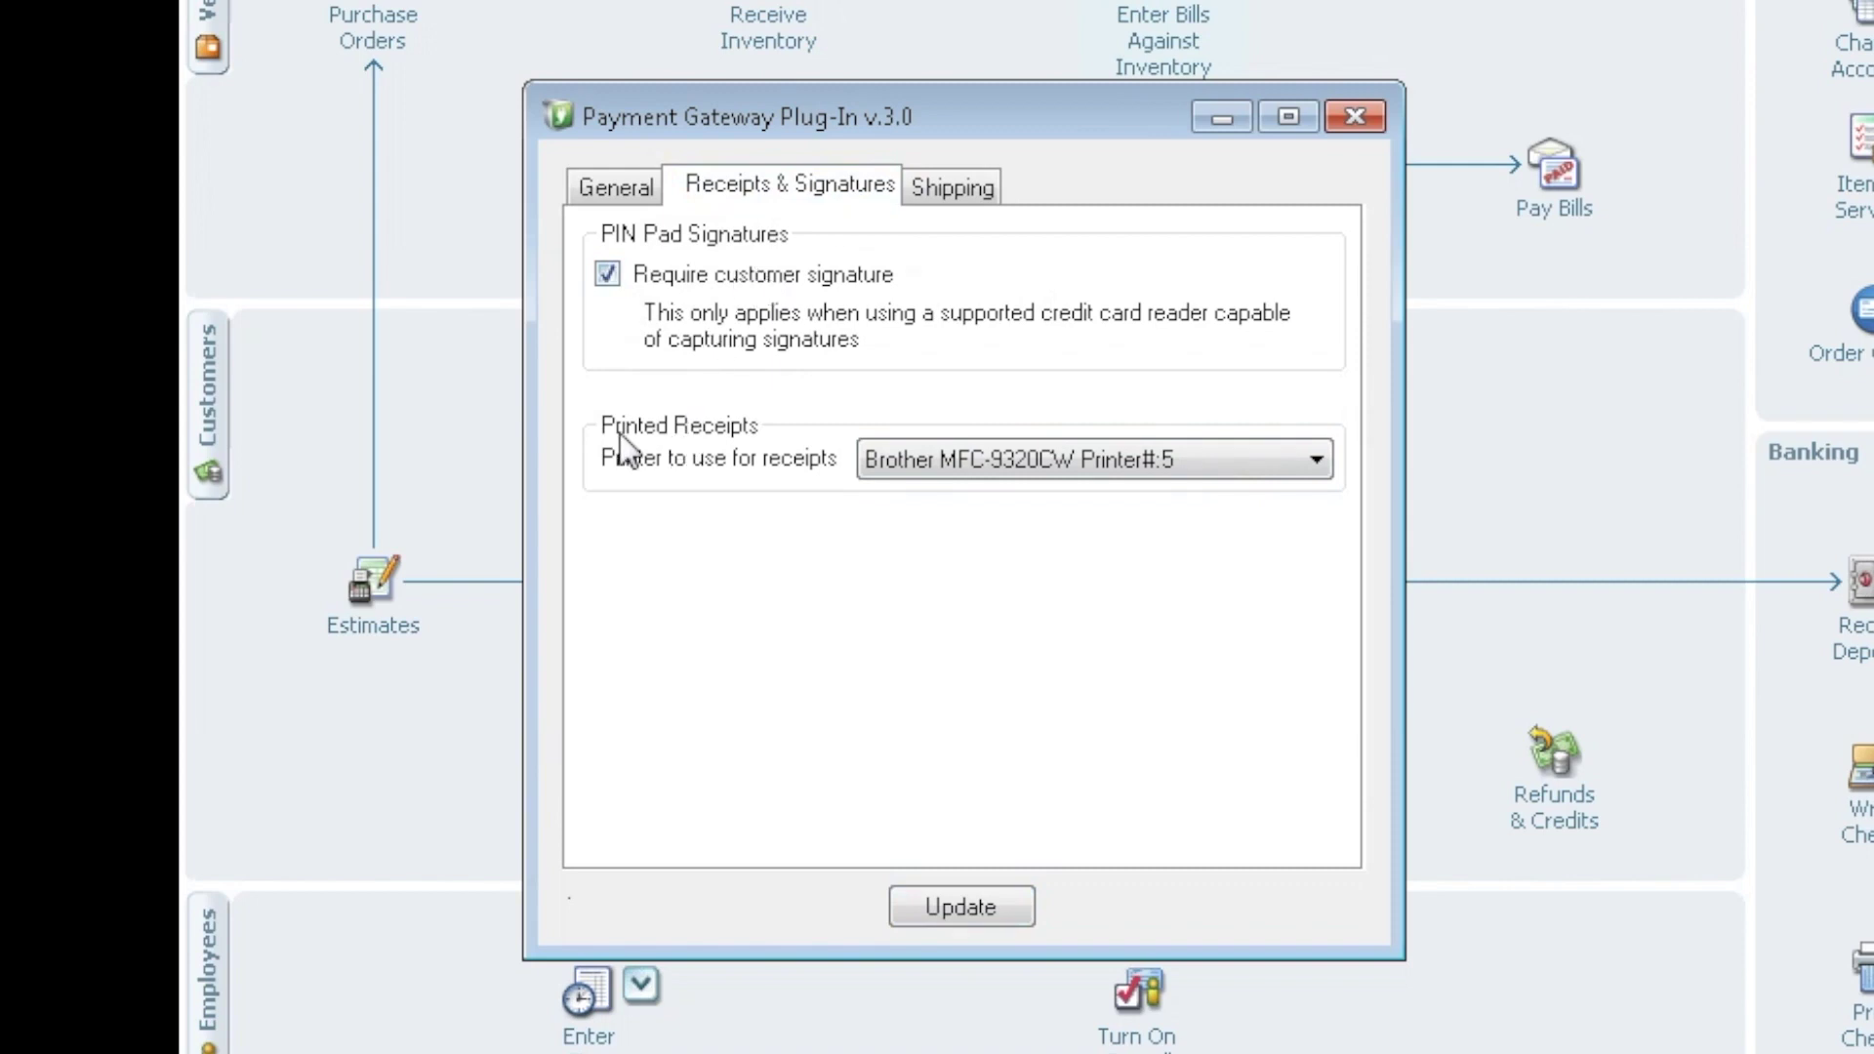
{"action": "left_click", "coordinate": [1317, 460]}
{"action": "left_click", "coordinate": [1317, 460]}
{"action": "left_click", "coordinate": [623, 185]}
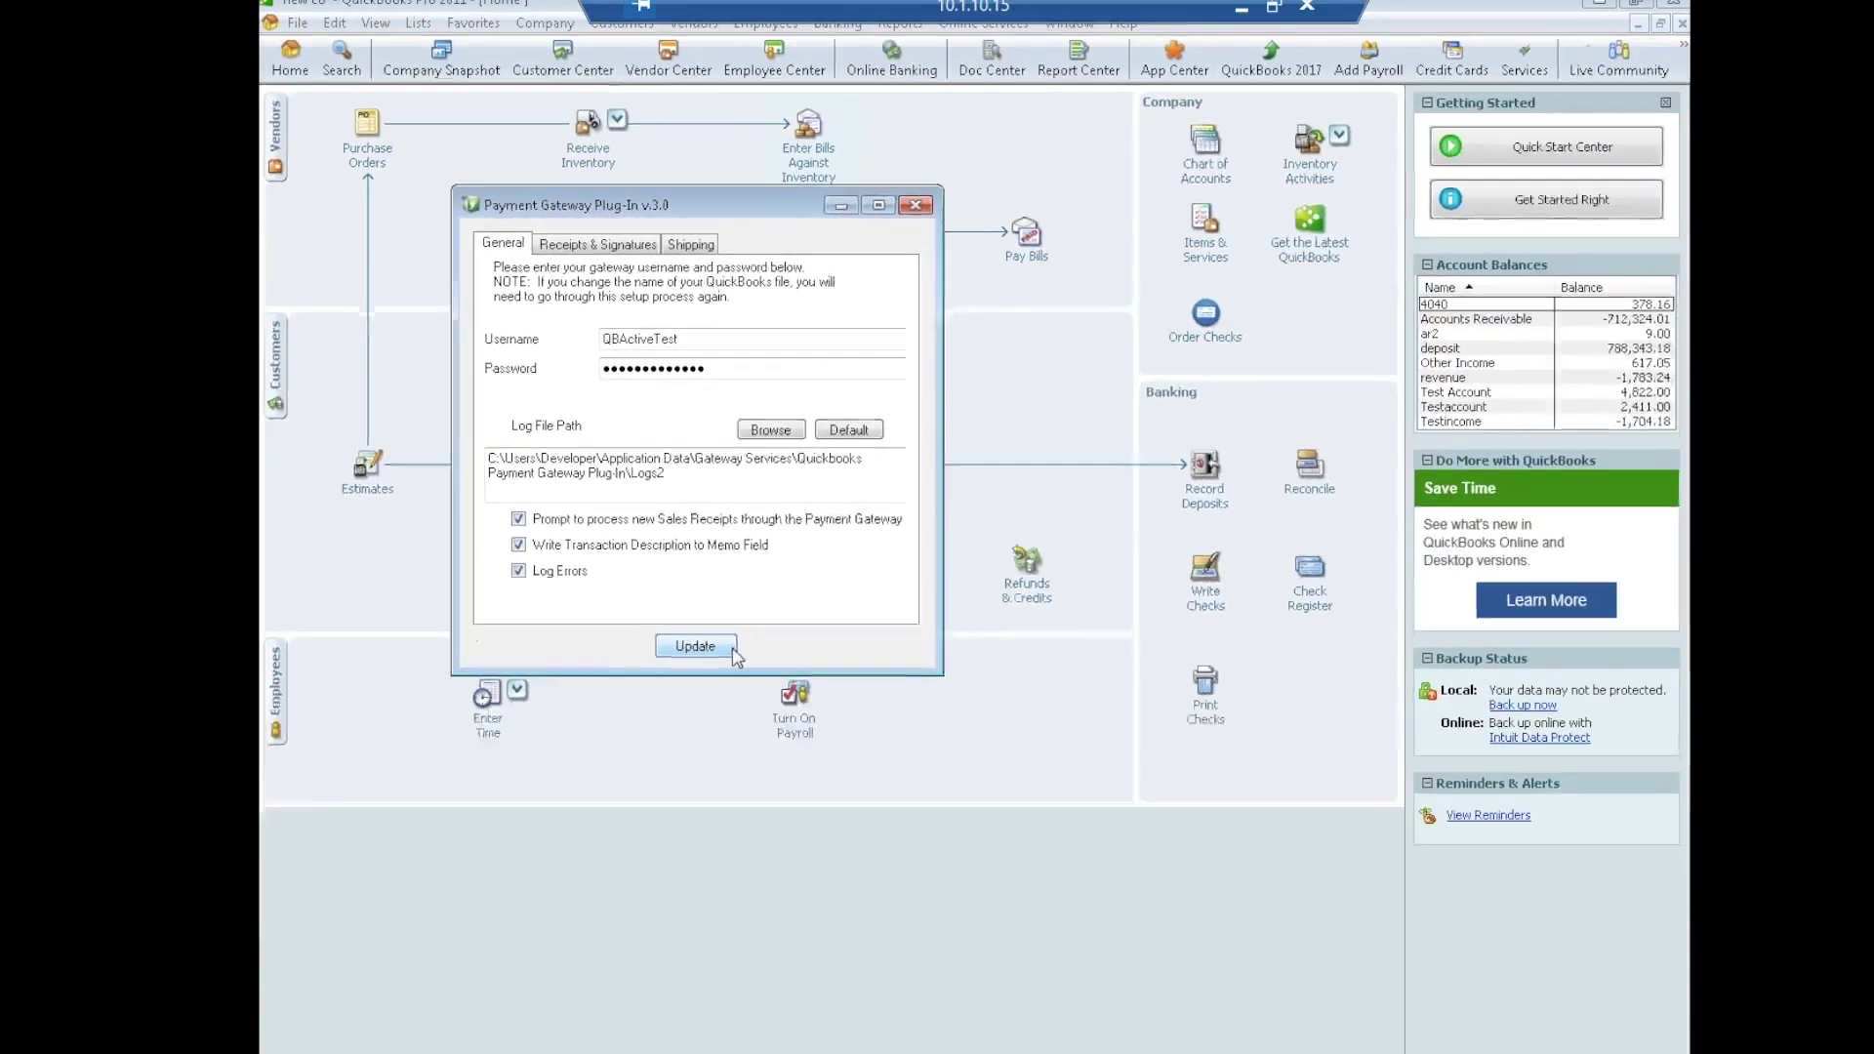
{"action": "left_click", "coordinate": [1027, 908]}
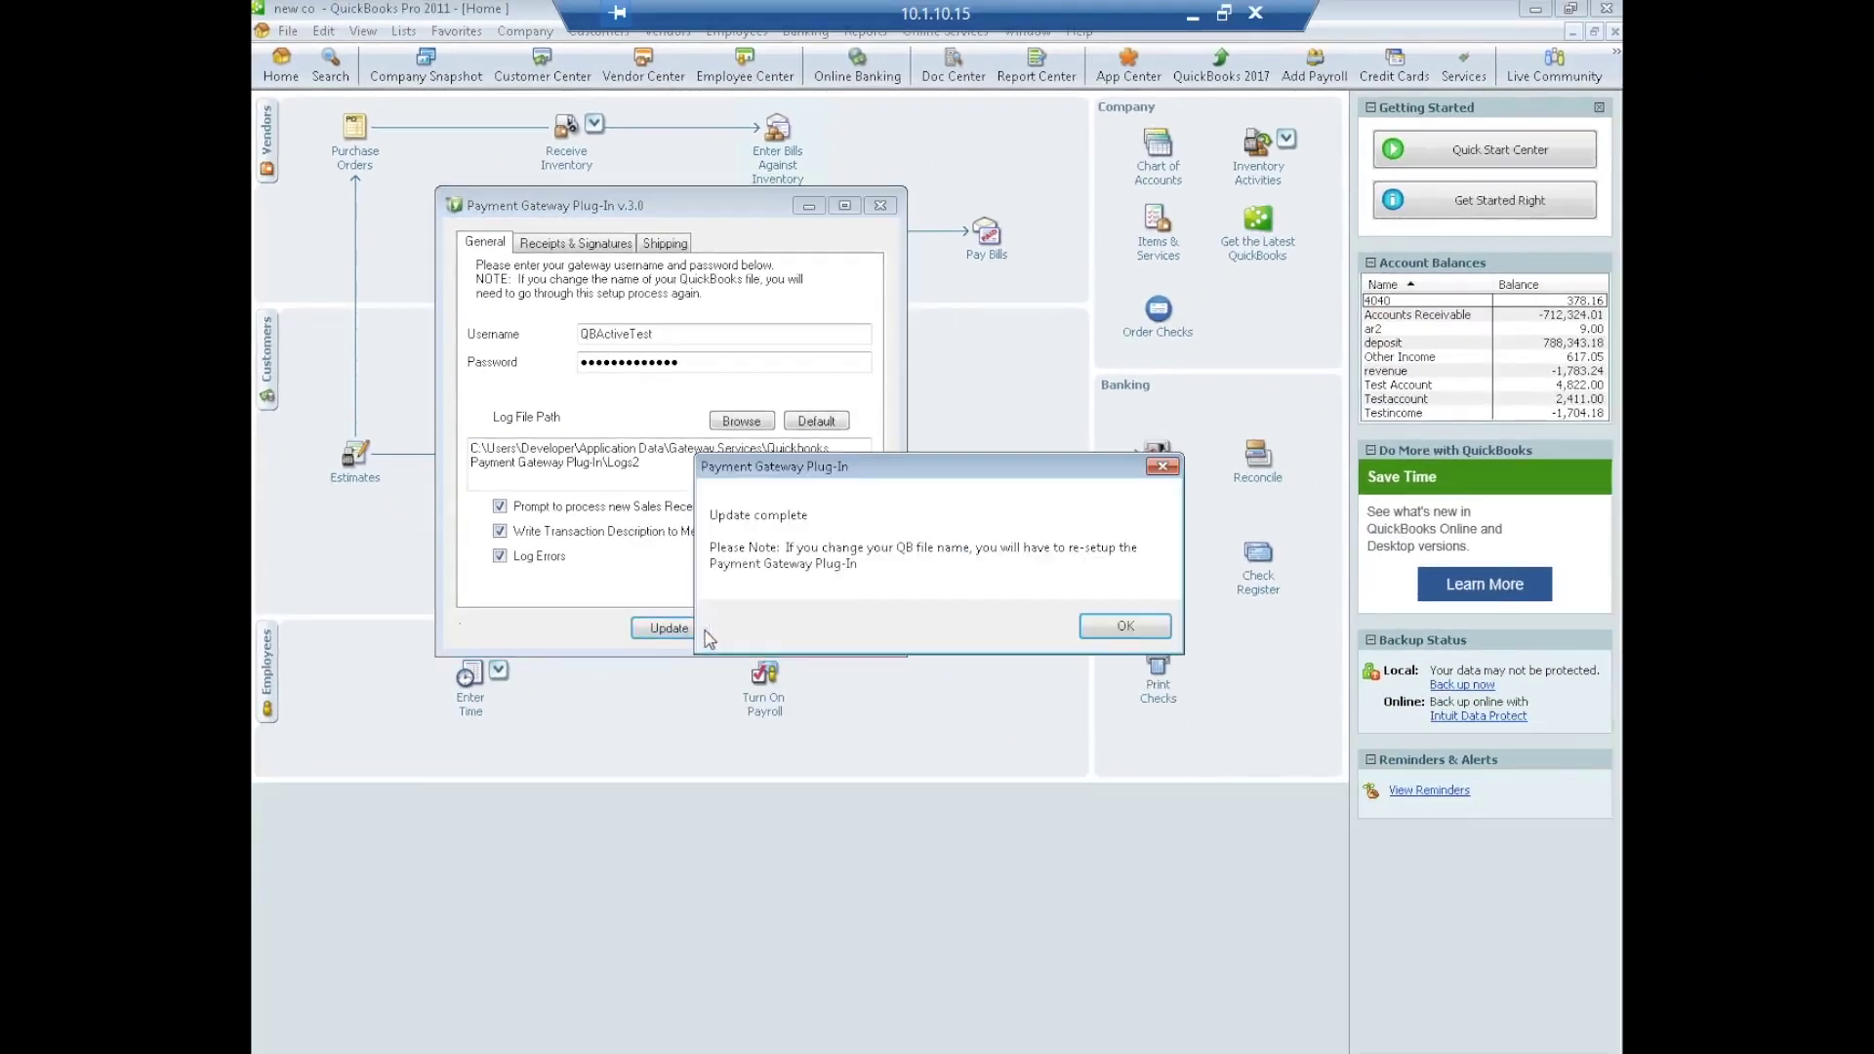
{"action": "left_click", "coordinate": [1110, 631]}
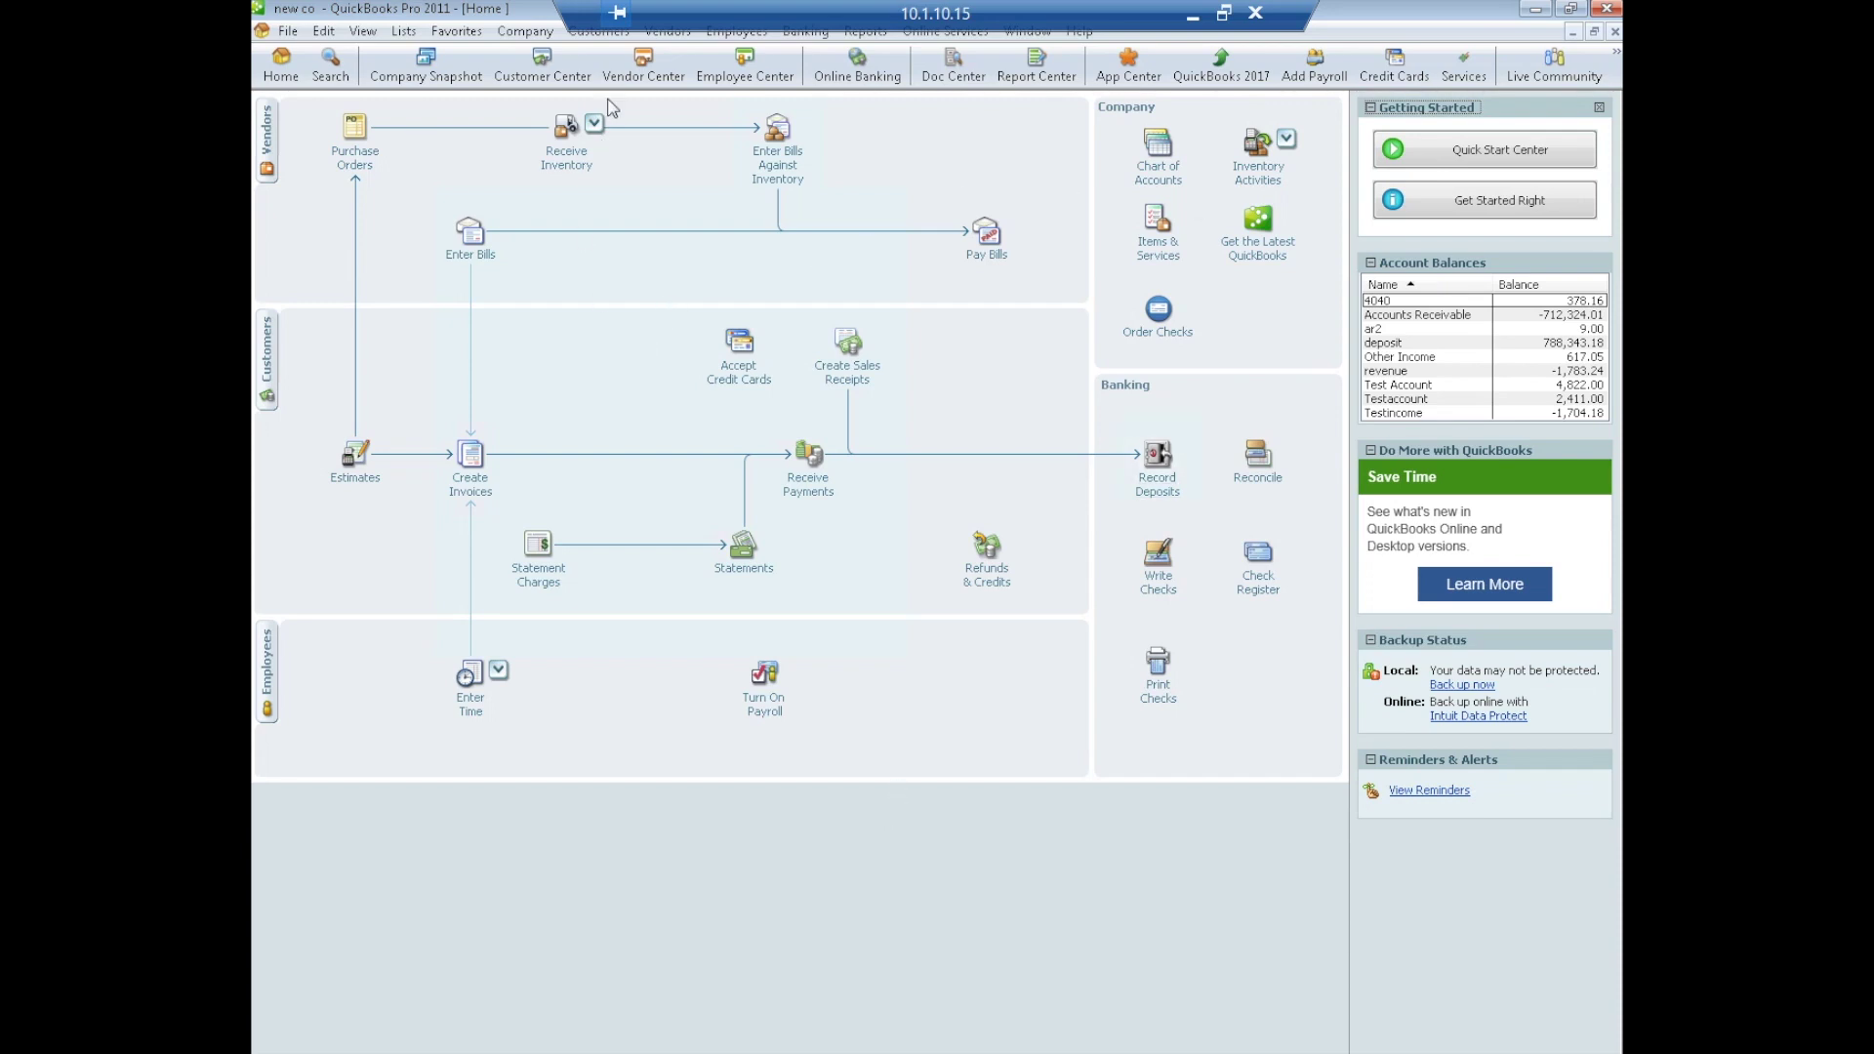
Start a new card sale via Customers > Payment Gateway Plug-In > Process Sale
{"action": "left_click", "coordinate": [596, 33]}
{"action": "mouse_move", "coordinate": [727, 496]}
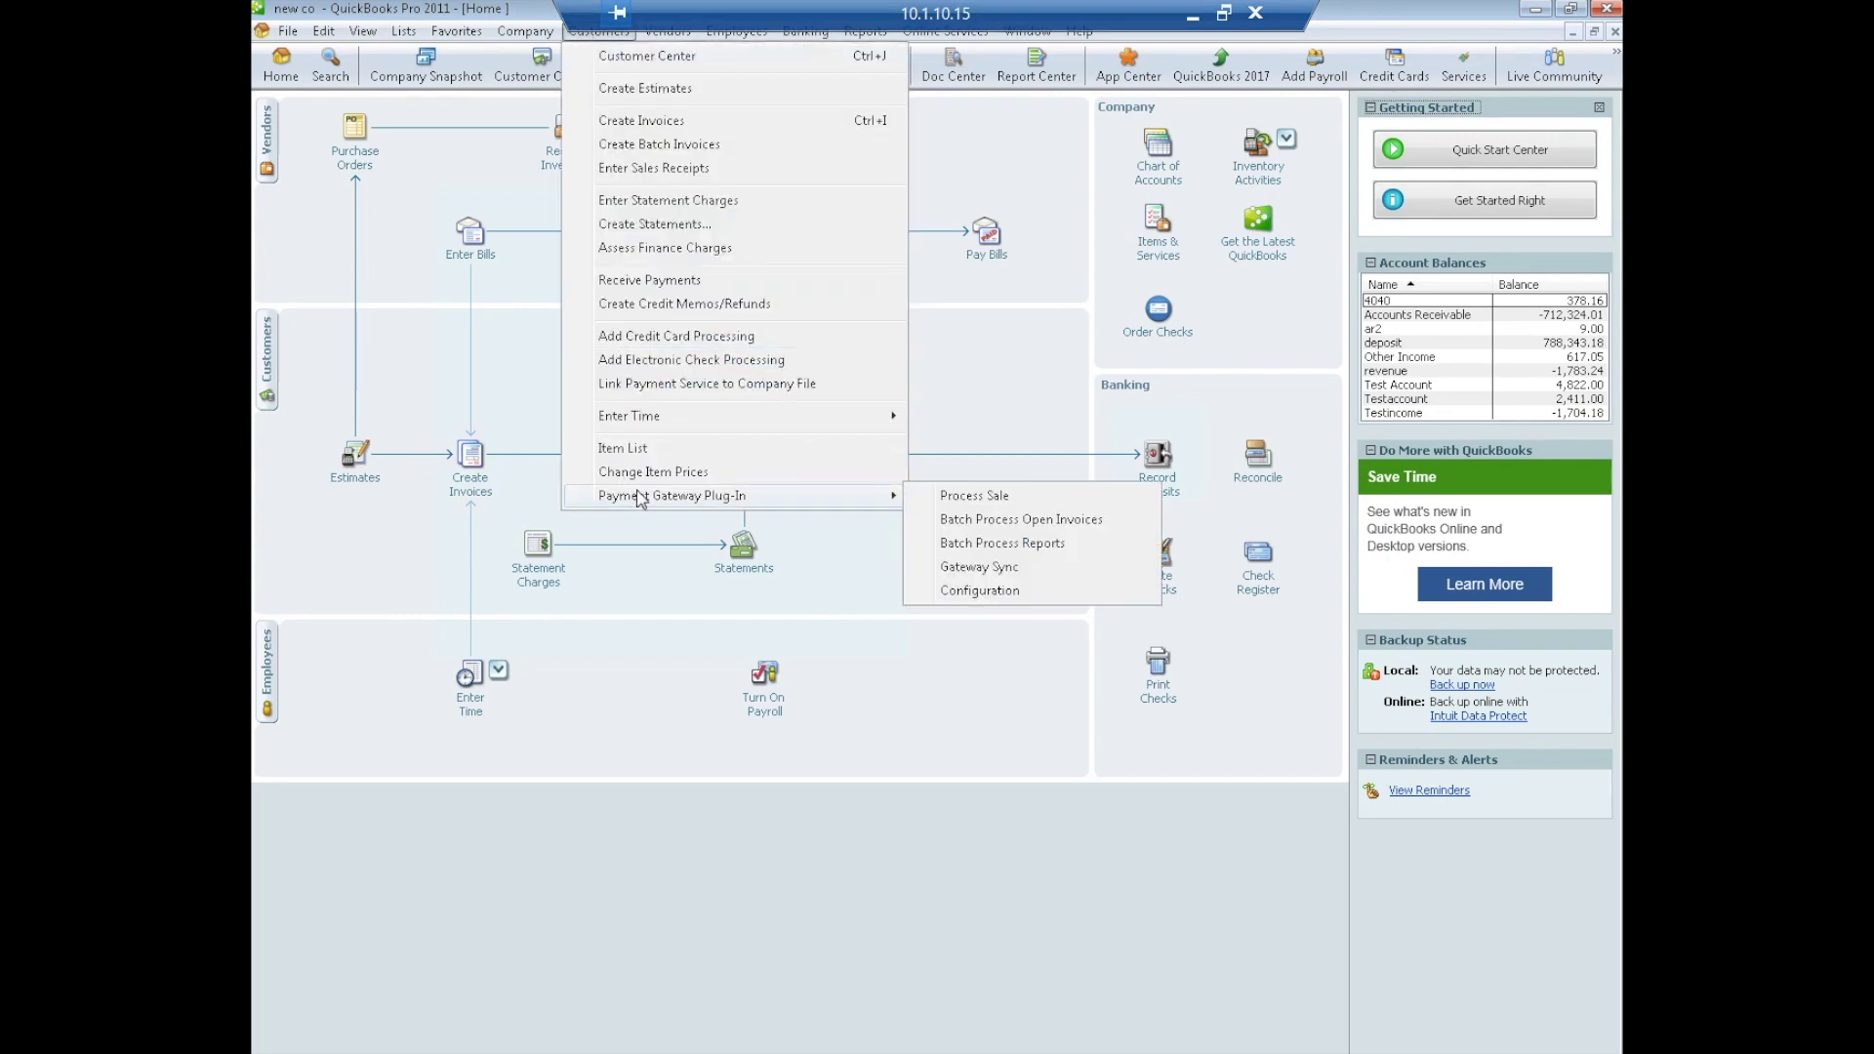
{"action": "left_click", "coordinate": [985, 506]}
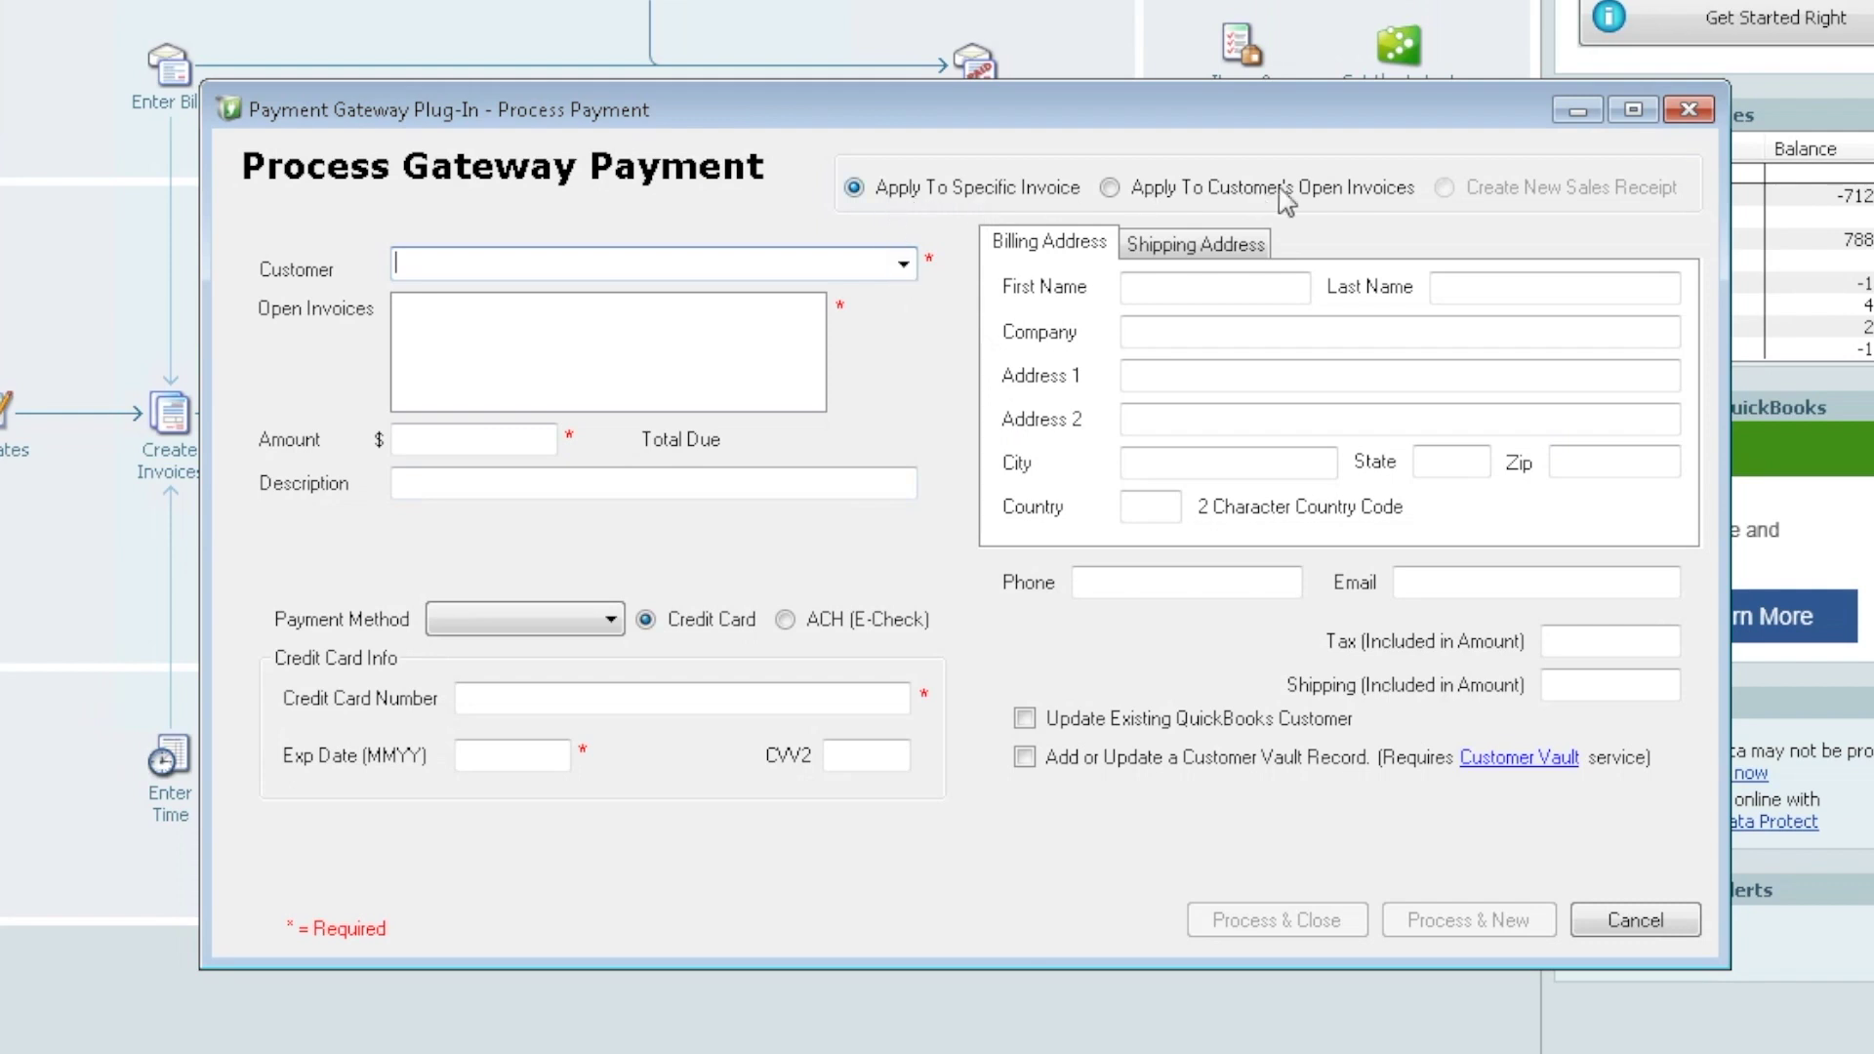
Choose the customer and tick invoices 513, 524 and 526 for payment
{"action": "left_click", "coordinate": [903, 265]}
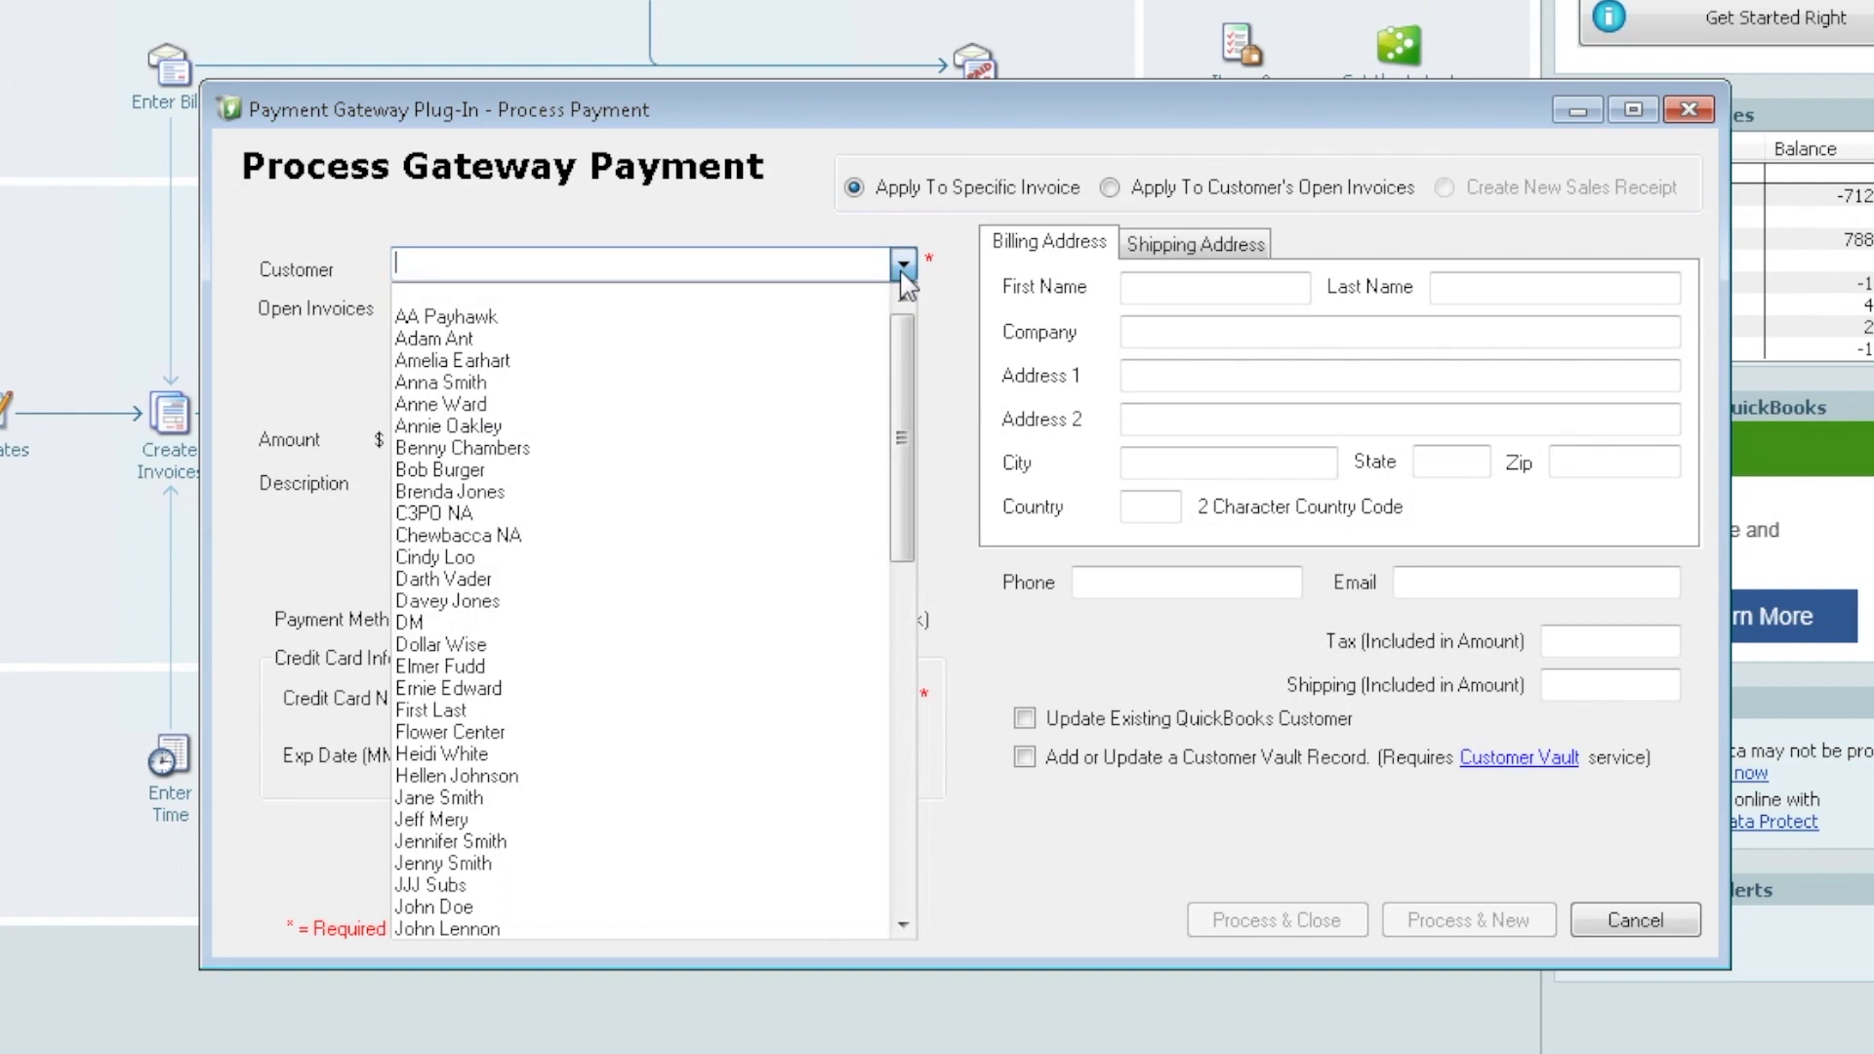
{"action": "left_click", "coordinate": [462, 384]}
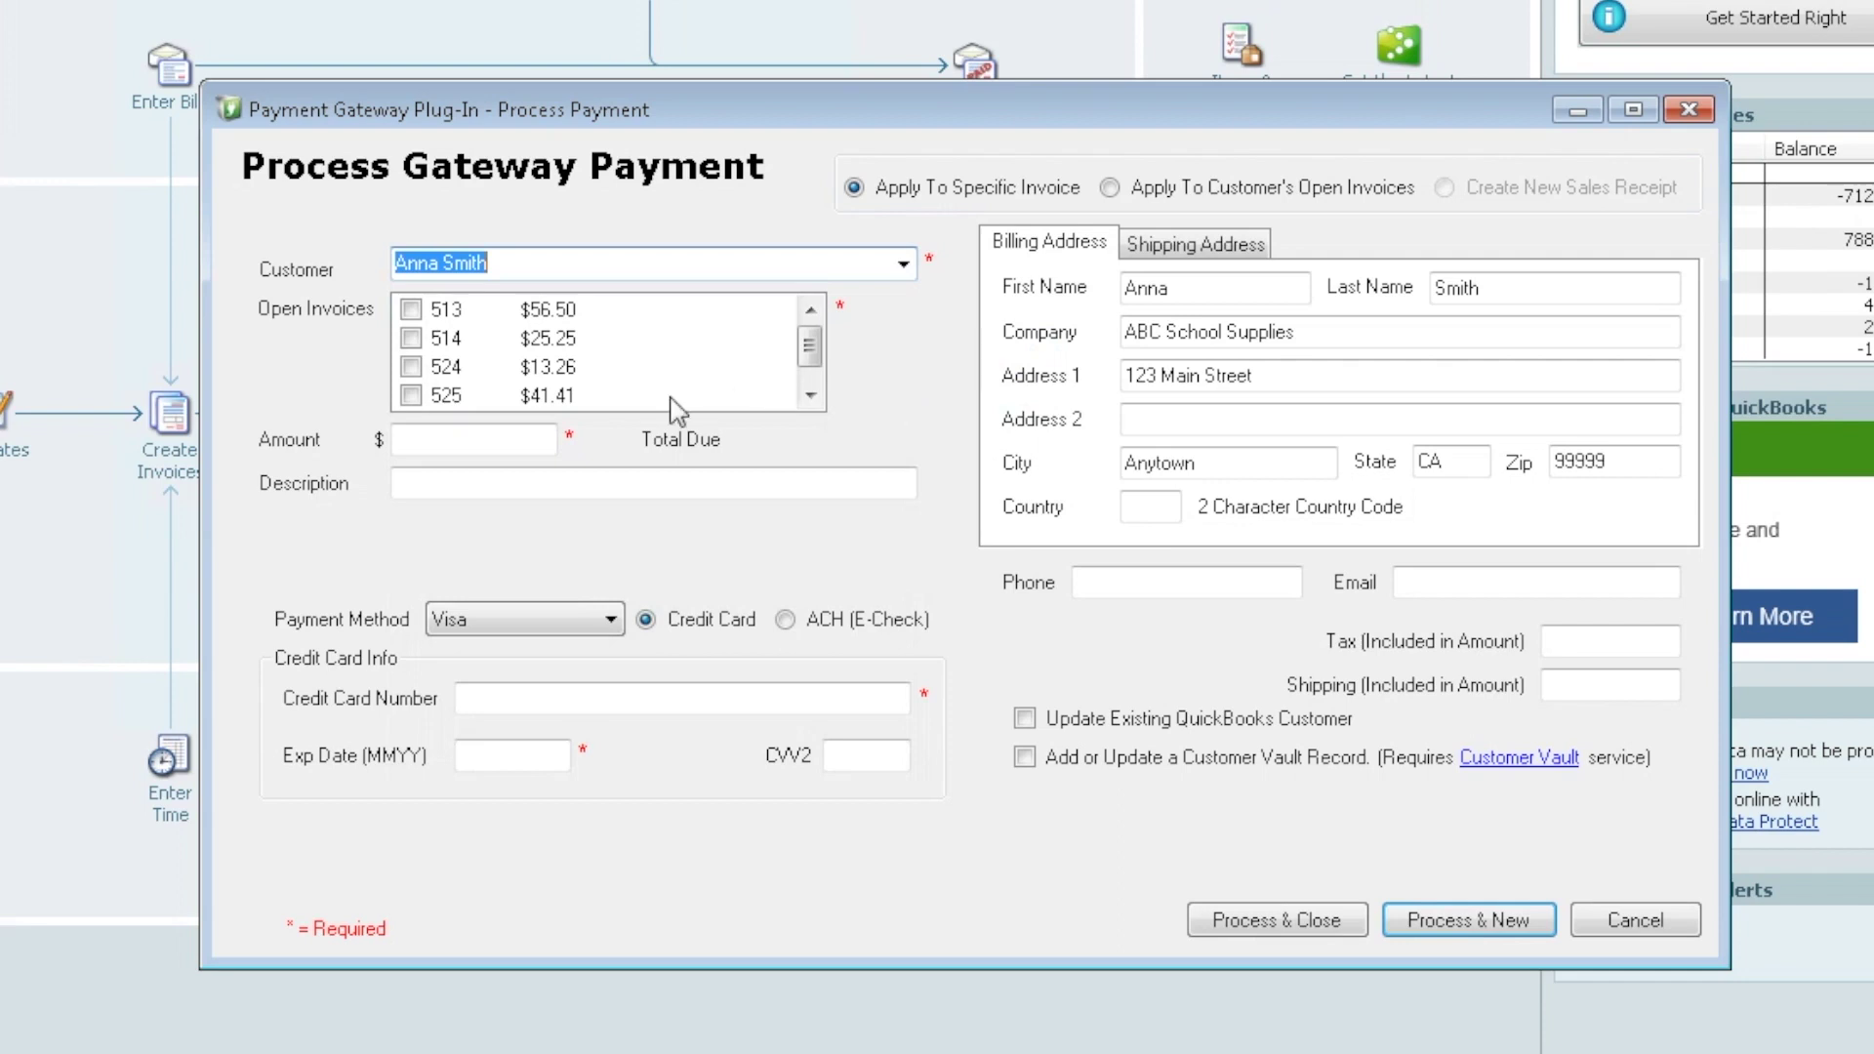
{"action": "left_click", "coordinate": [811, 395]}
{"action": "left_click", "coordinate": [811, 310]}
{"action": "left_click", "coordinate": [411, 310]}
{"action": "left_click", "coordinate": [411, 366]}
{"action": "left_click", "coordinate": [810, 395]}
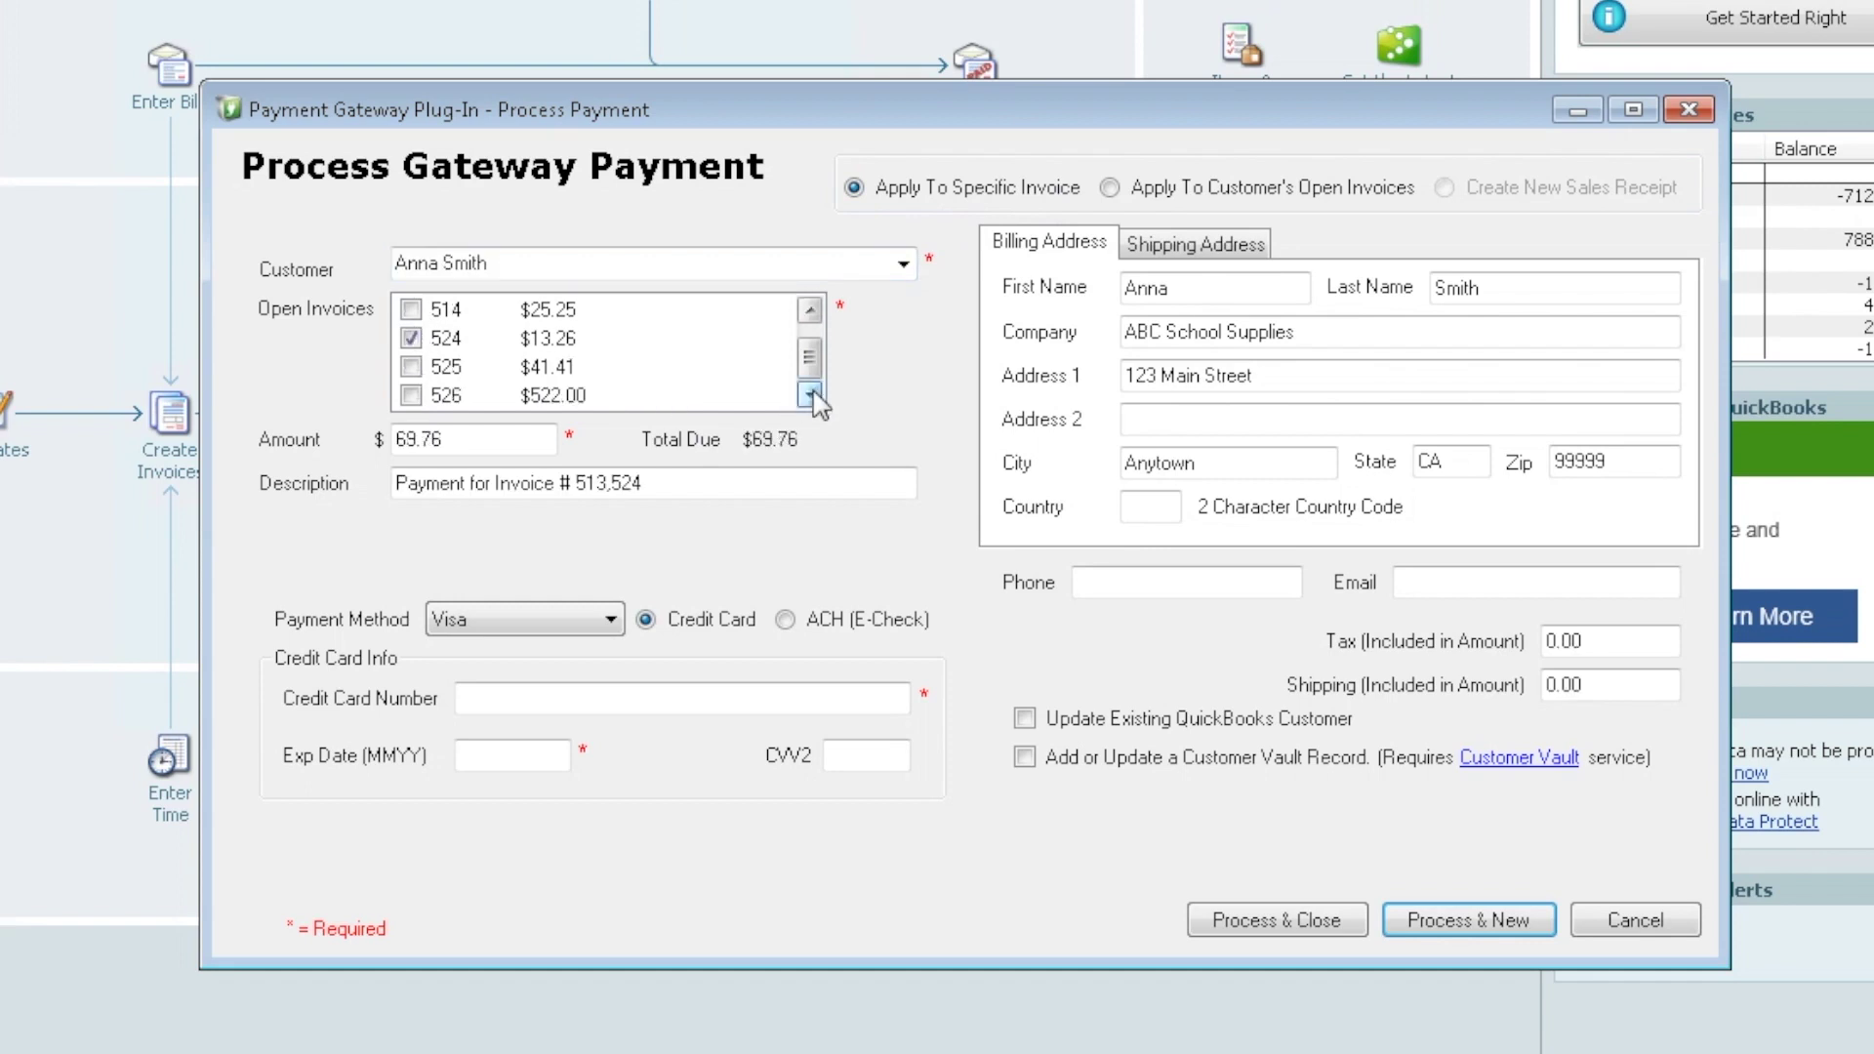
{"action": "left_click", "coordinate": [414, 396]}
{"action": "left_click_drag", "start_coordinate": [817, 355], "coordinate": [818, 344]}
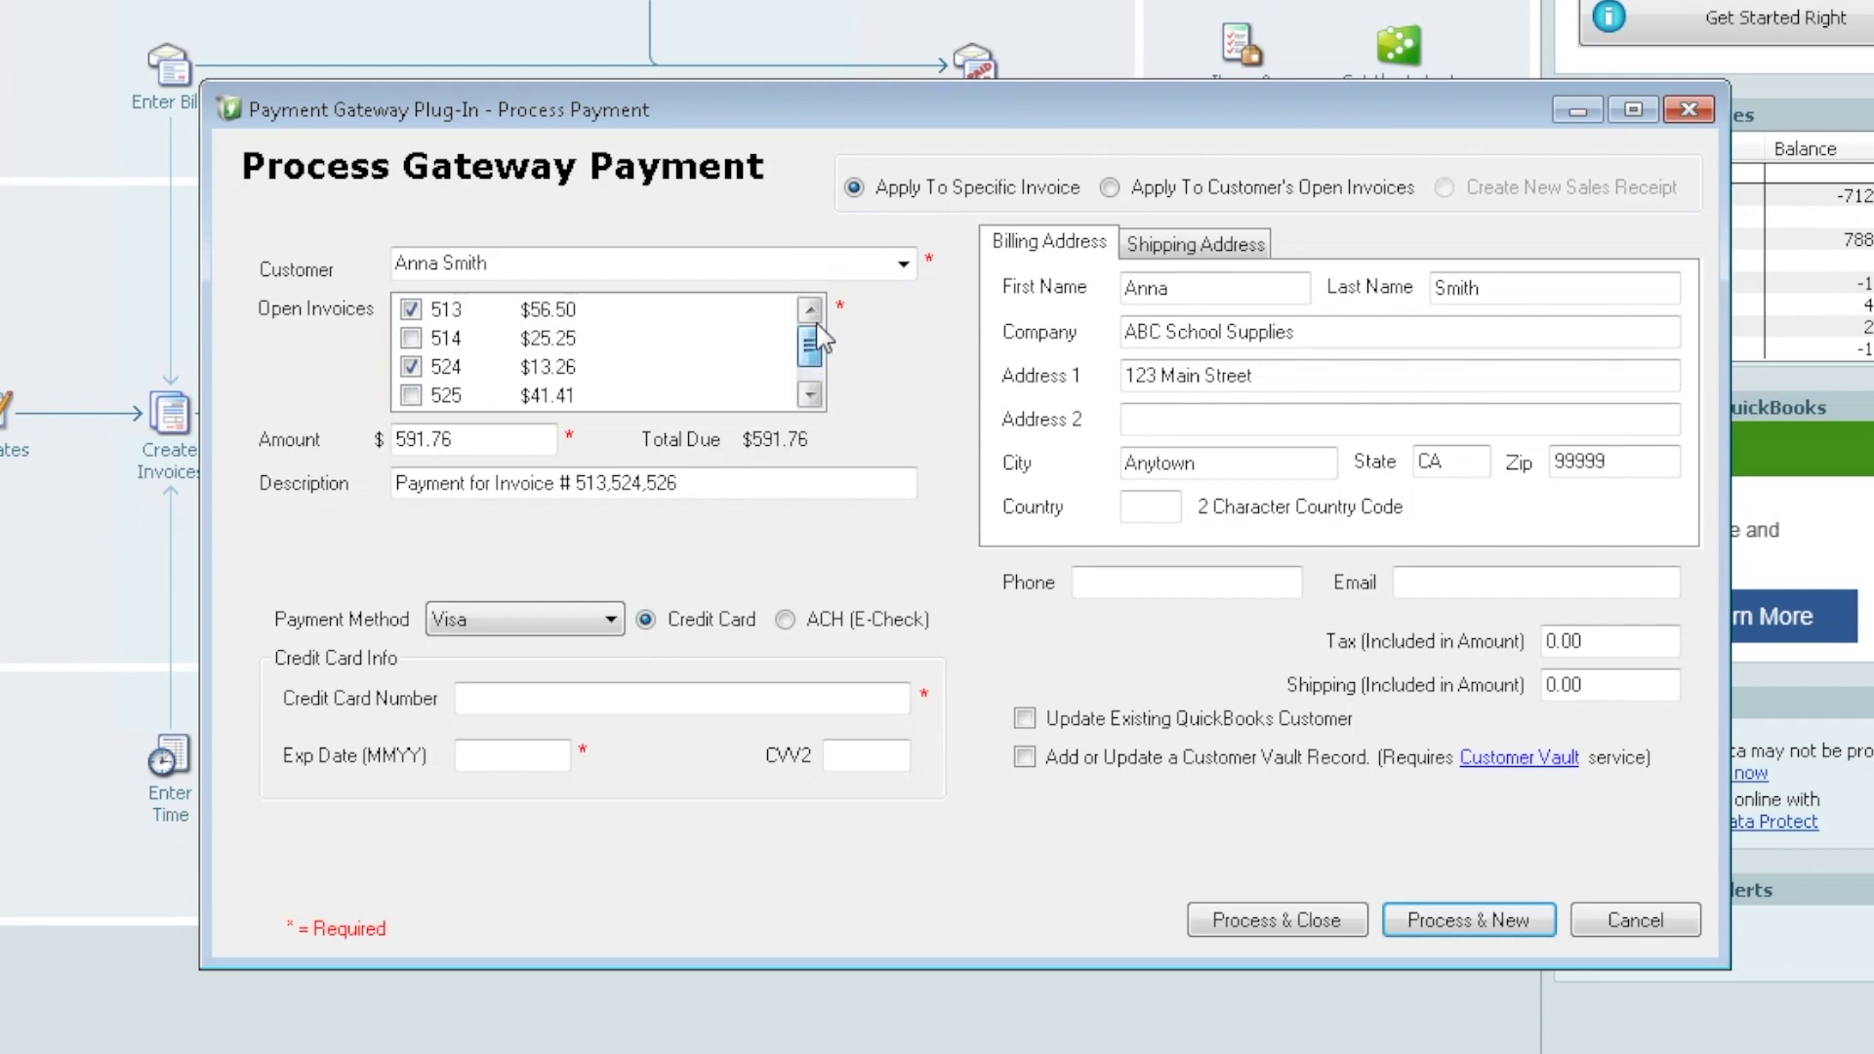
Apply the payment to the customer's open invoices with an amount of 300.00
{"action": "left_click", "coordinate": [1110, 188]}
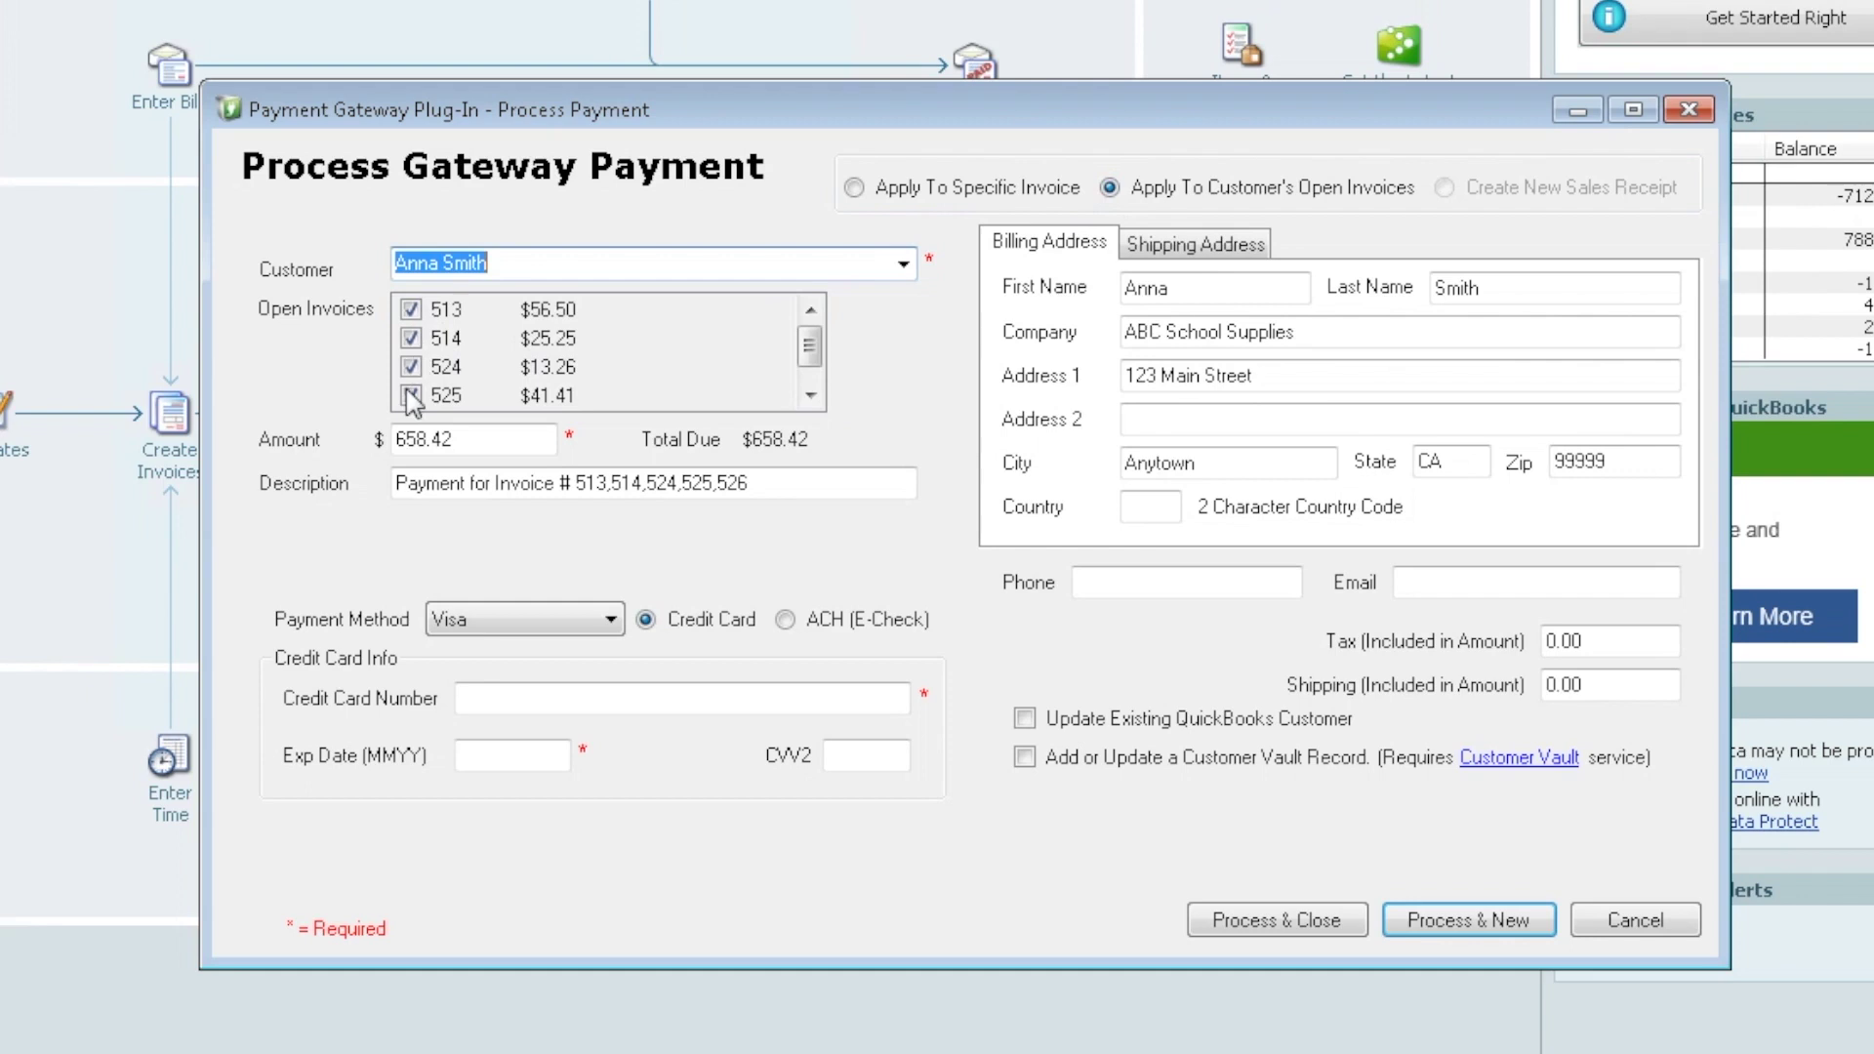
{"action": "left_click", "coordinate": [474, 442]}
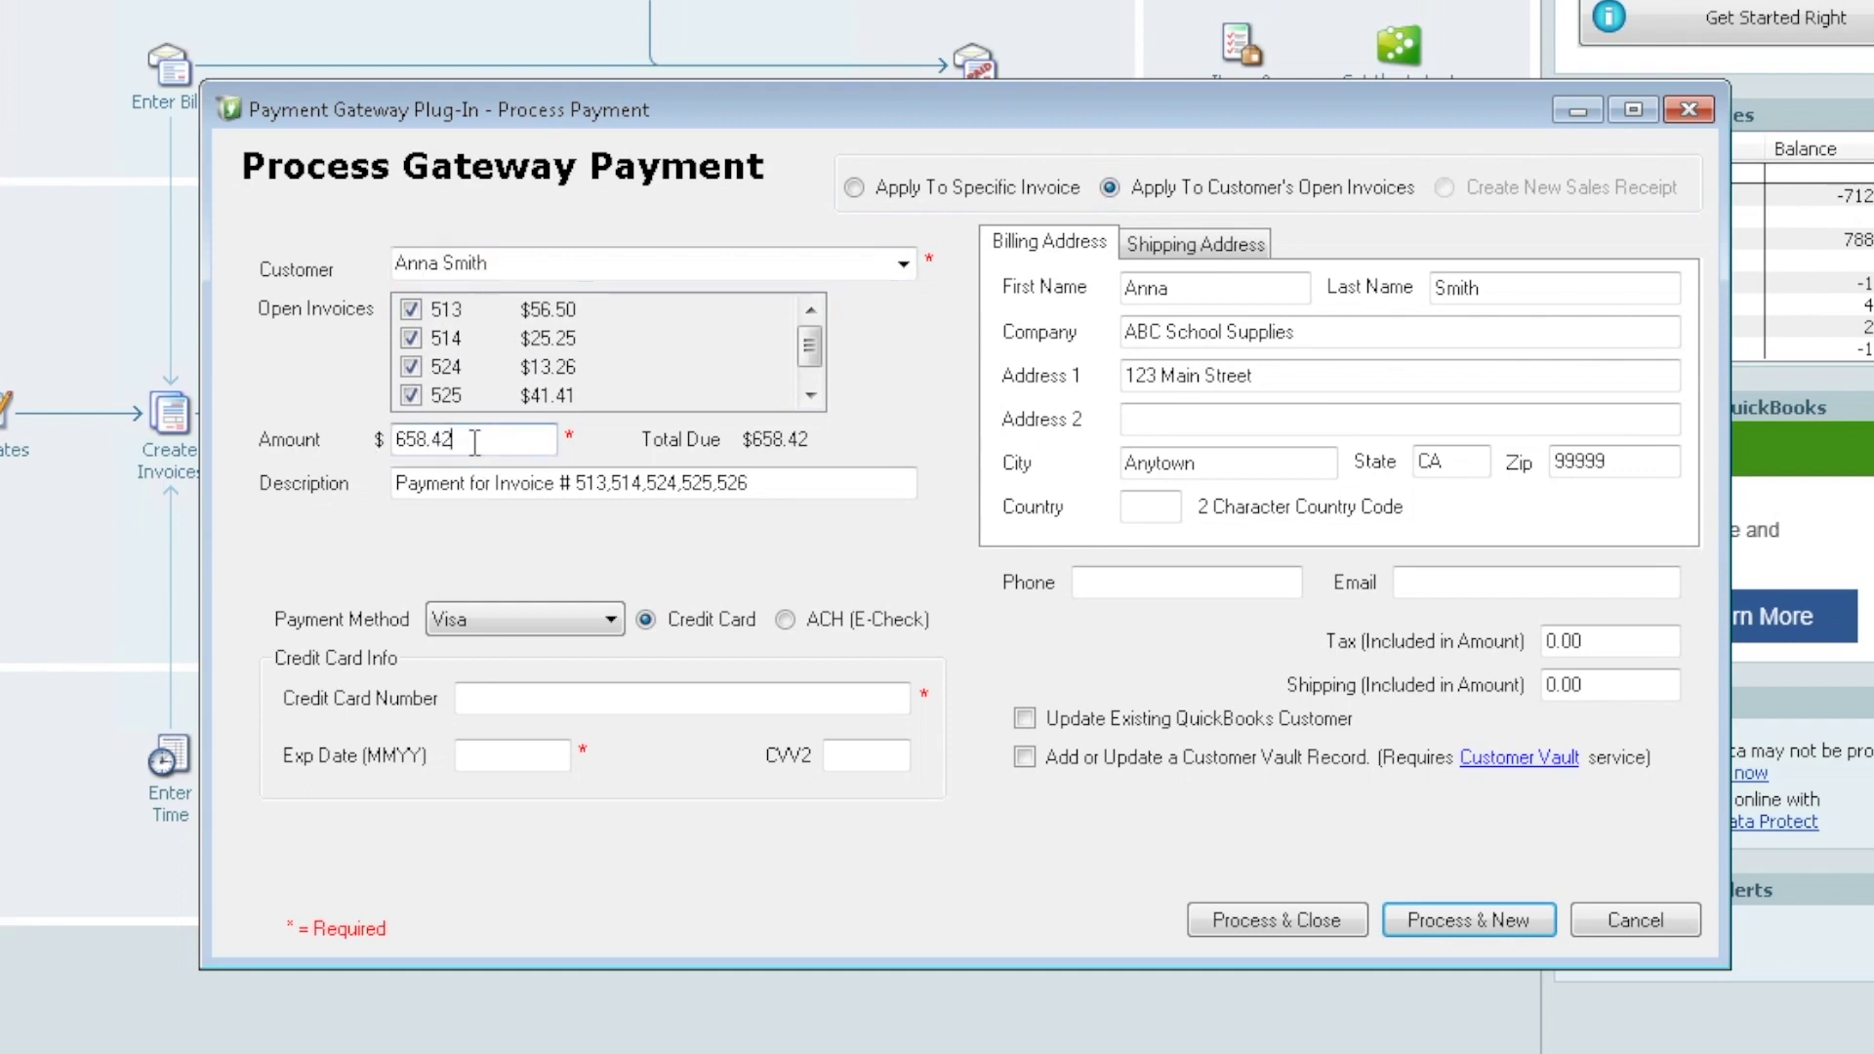
{"action": "left_click_drag", "start_coordinate": [474, 443], "coordinate": [319, 452]}
{"action": "type", "text": "300.00"}
Apply the payment to specific invoice 513 only, for 56.50
{"action": "left_click", "coordinate": [855, 188]}
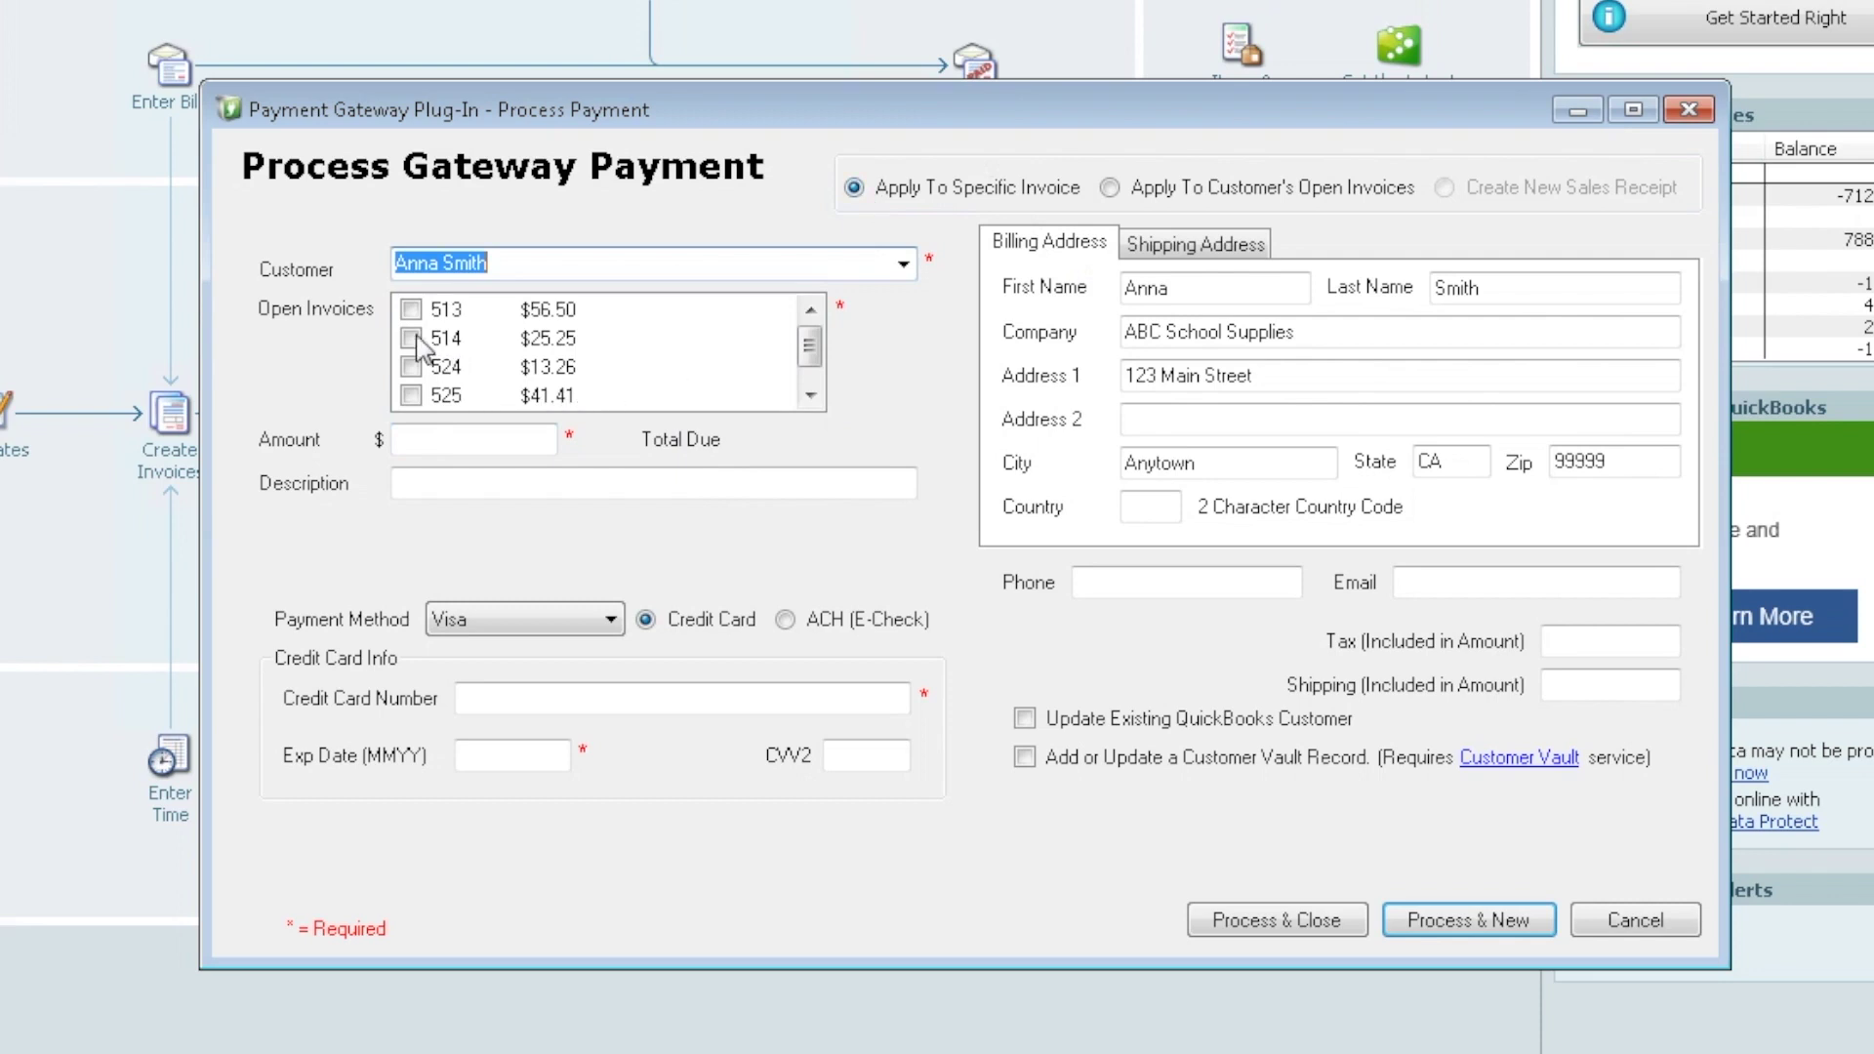
{"action": "left_click", "coordinate": [411, 310]}
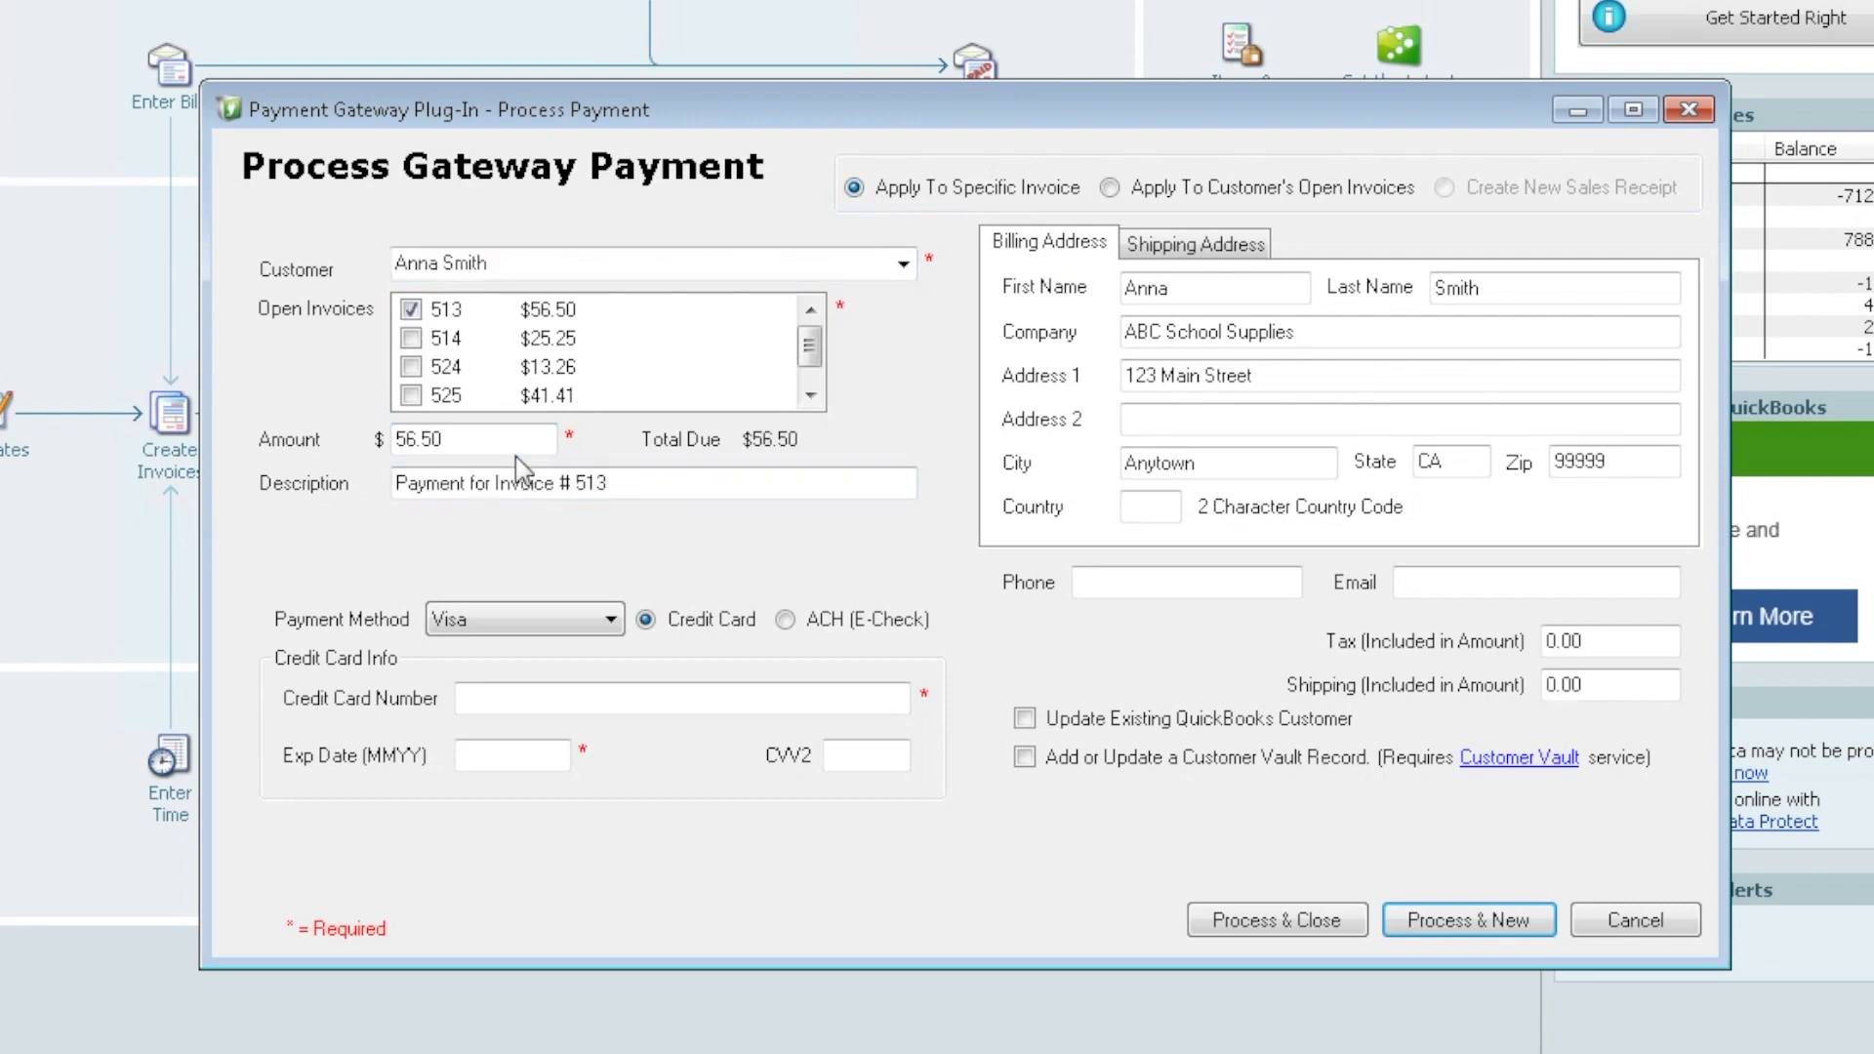
{"action": "left_click", "coordinate": [460, 440]}
{"action": "left_click", "coordinate": [503, 698]}
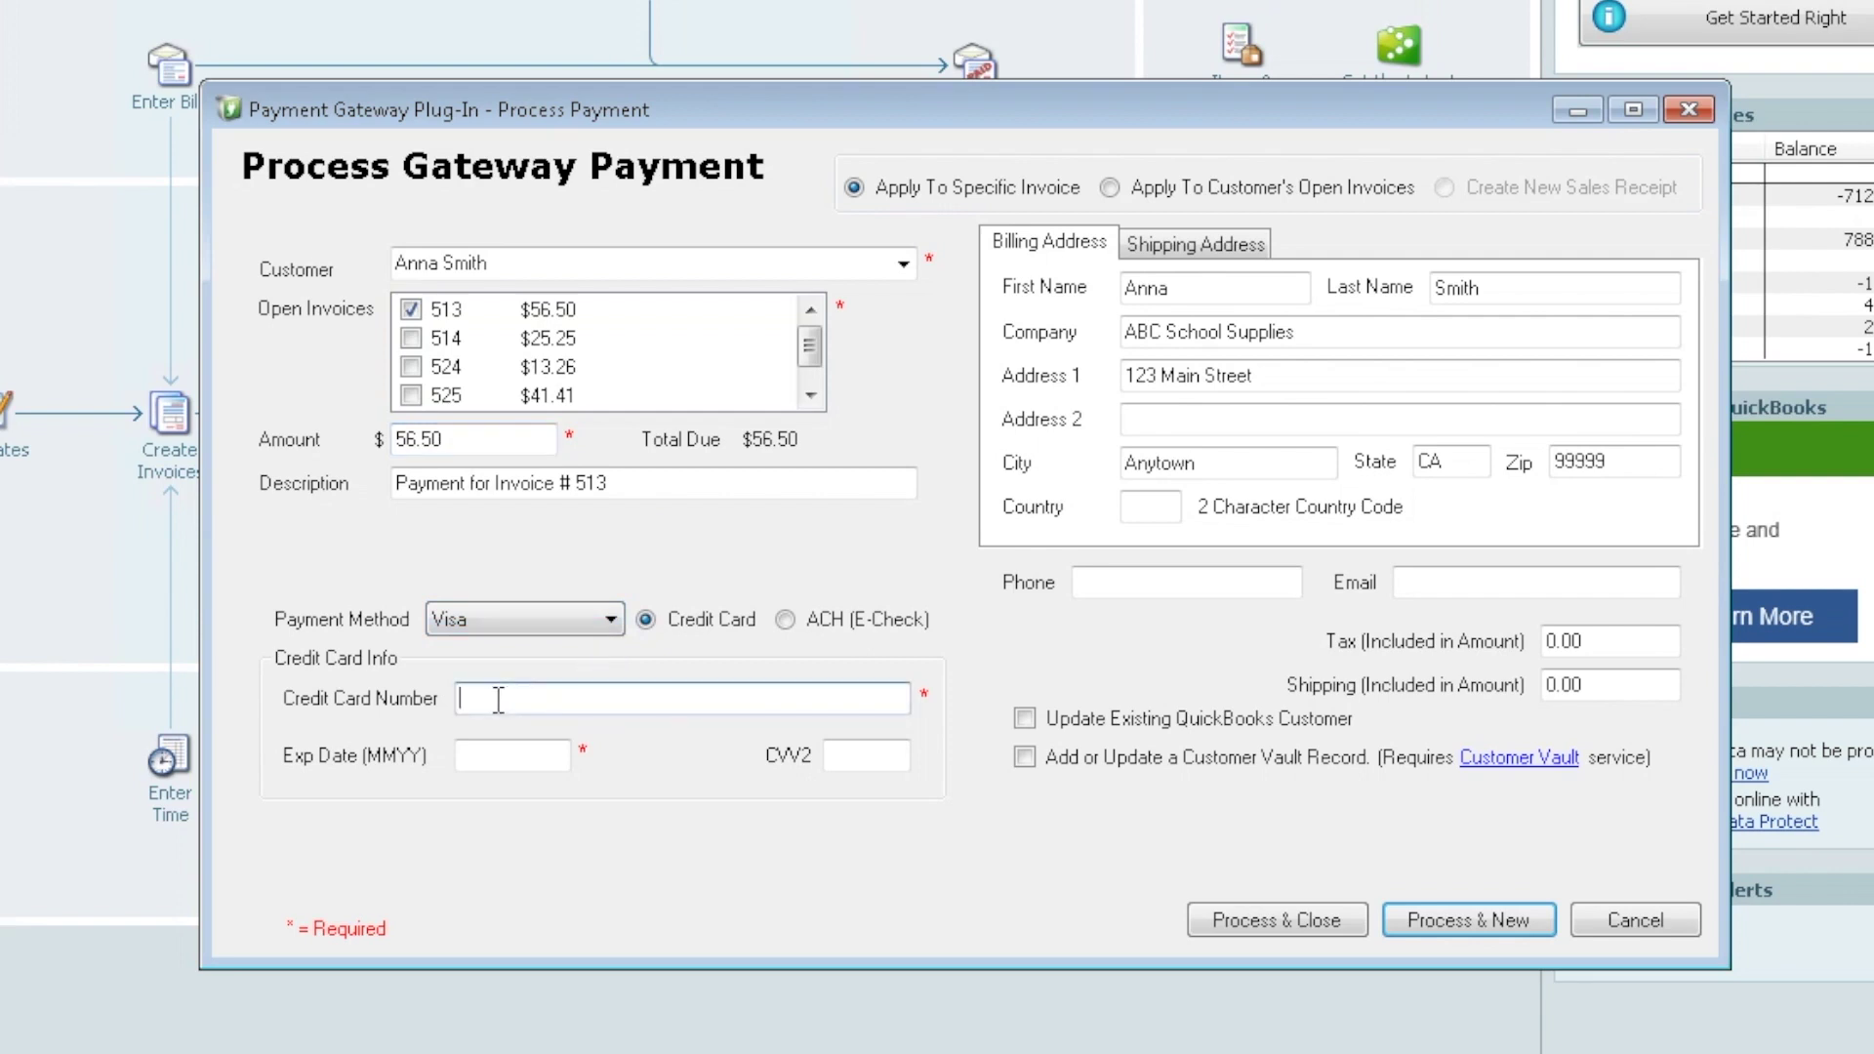
{"action": "type", "text": "4111111111111111"}
{"action": "key", "text": "Tab"}
{"action": "type", "text": "1218"}
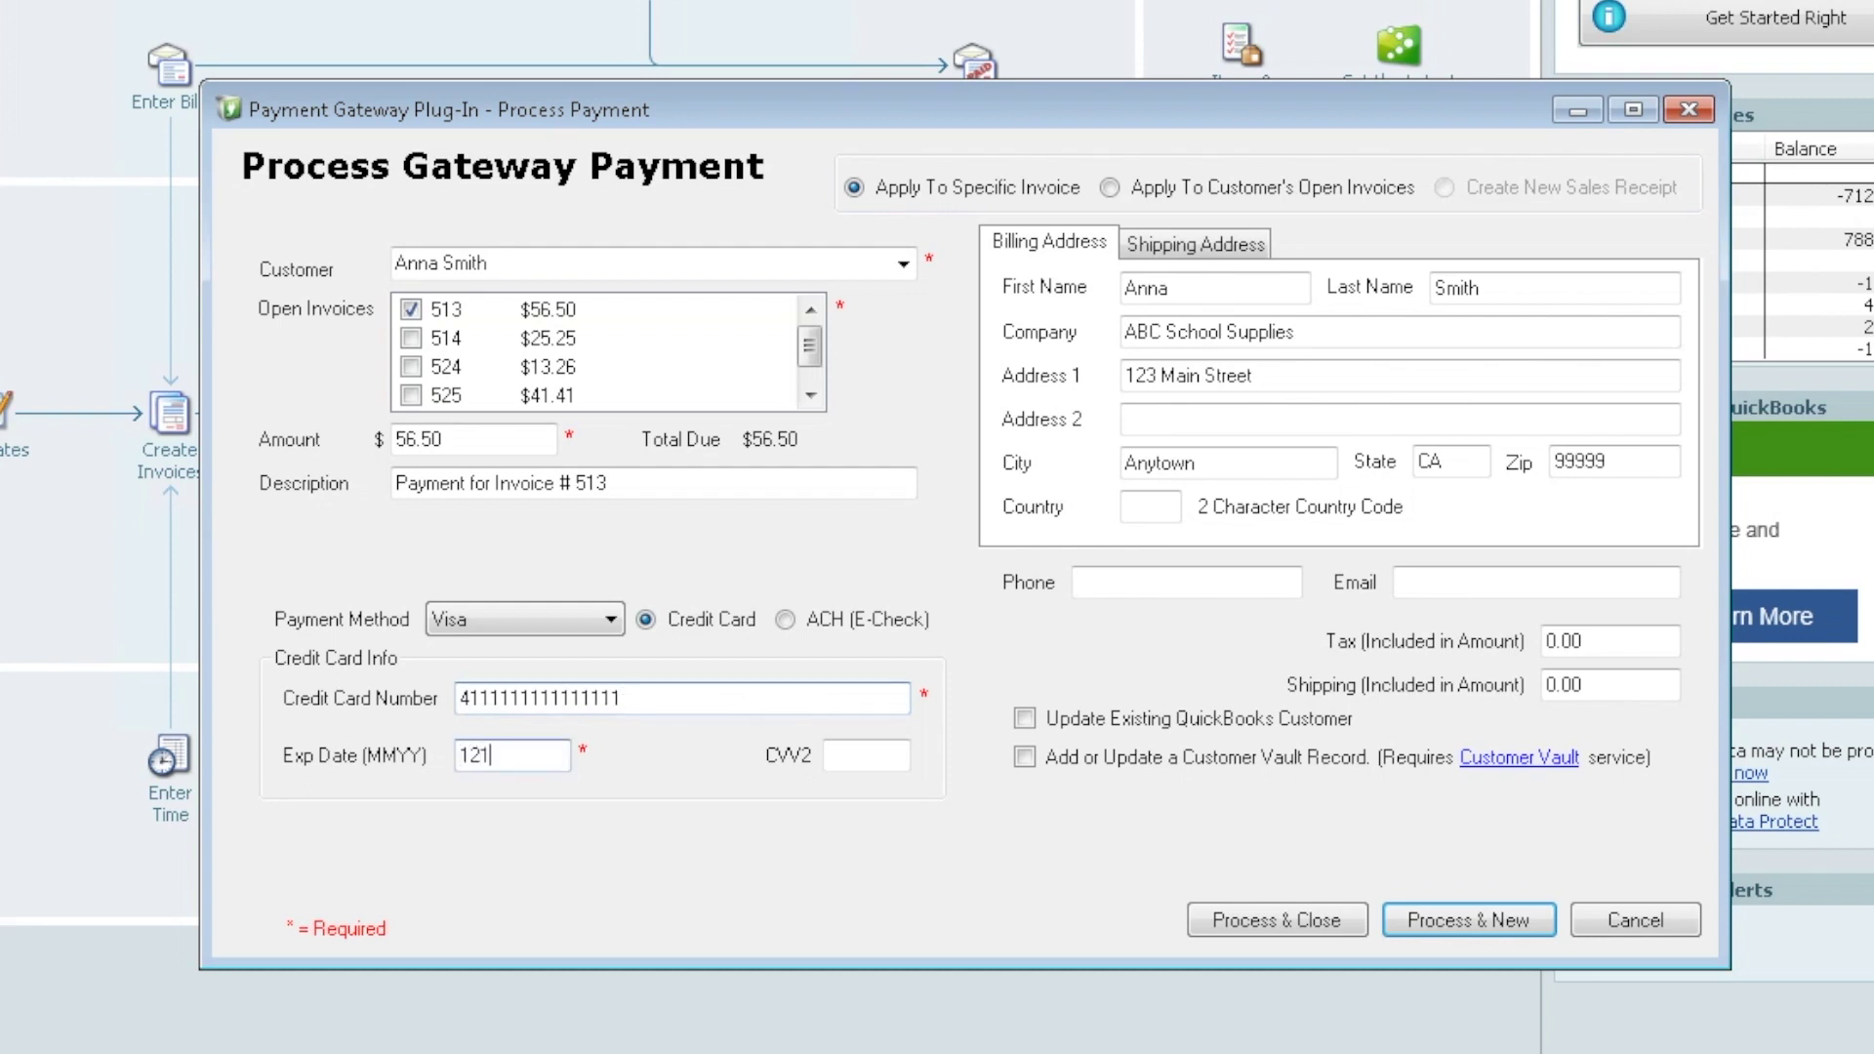
{"action": "left_click", "coordinate": [864, 756]}
{"action": "type", "text": "999"}
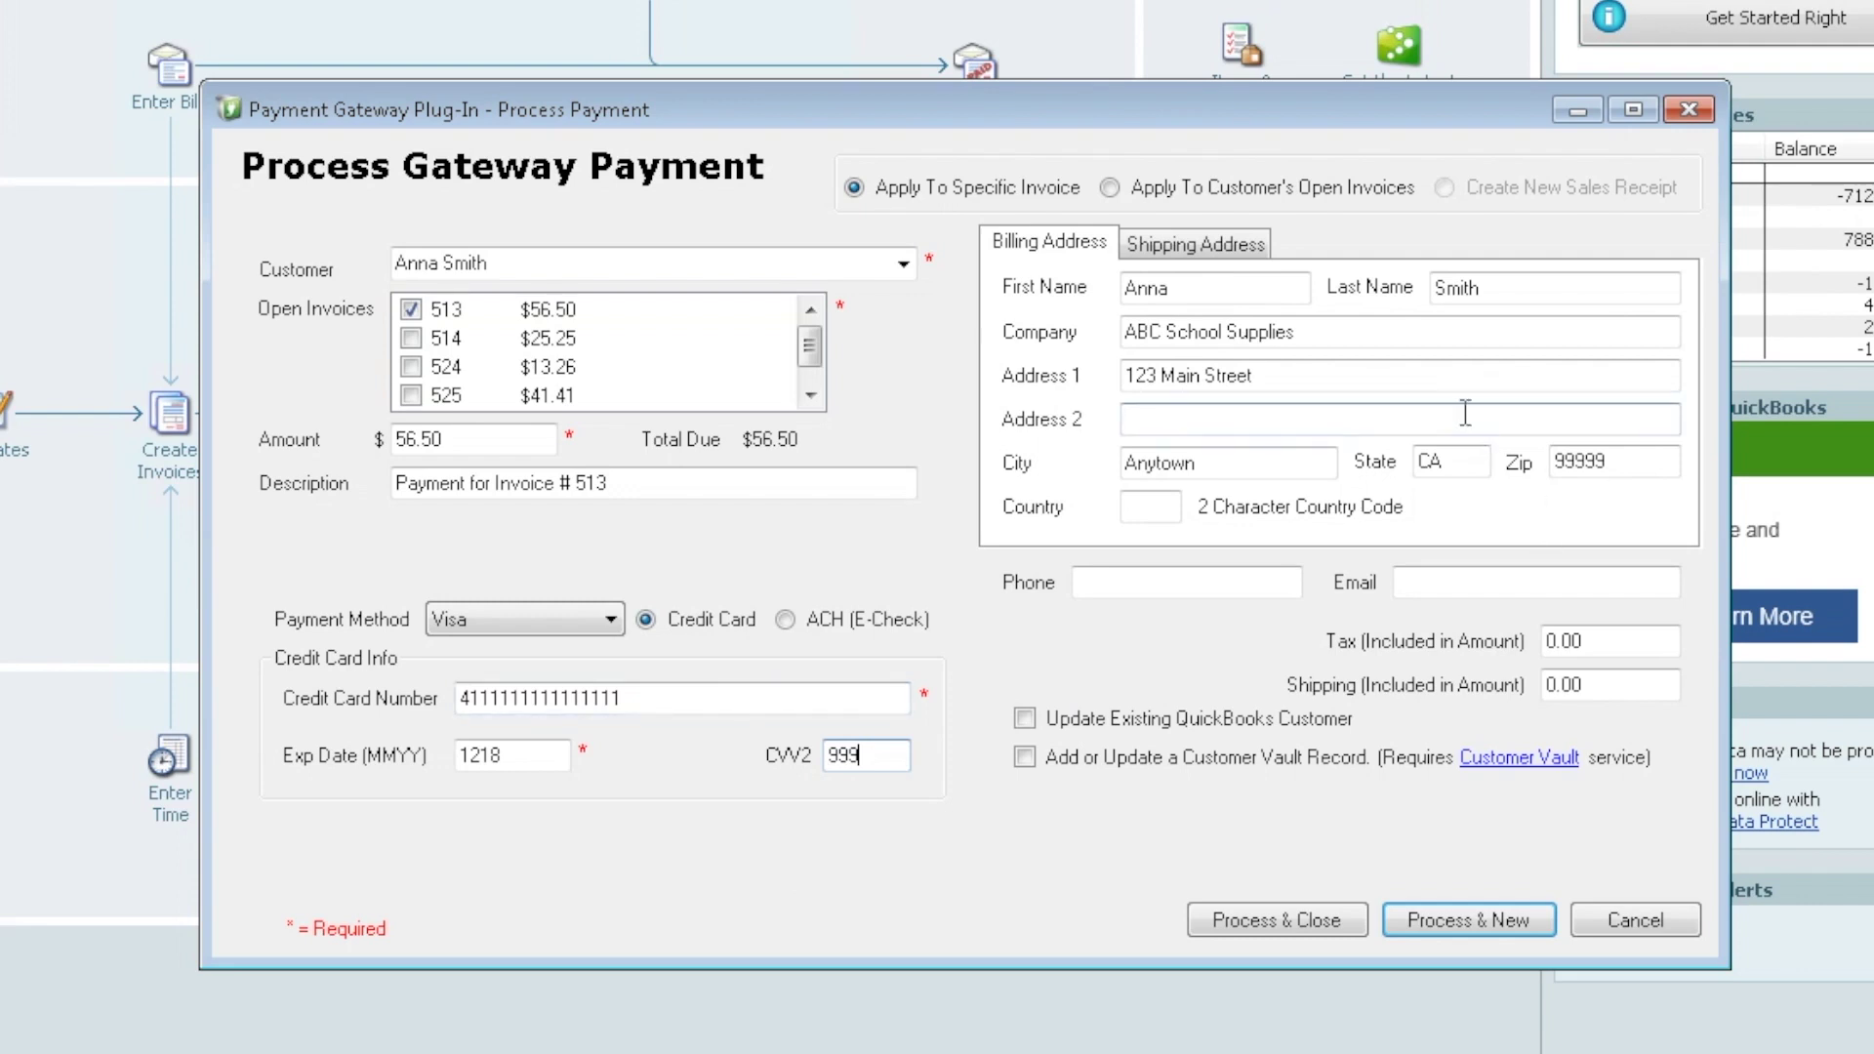
{"action": "left_click", "coordinate": [1232, 250]}
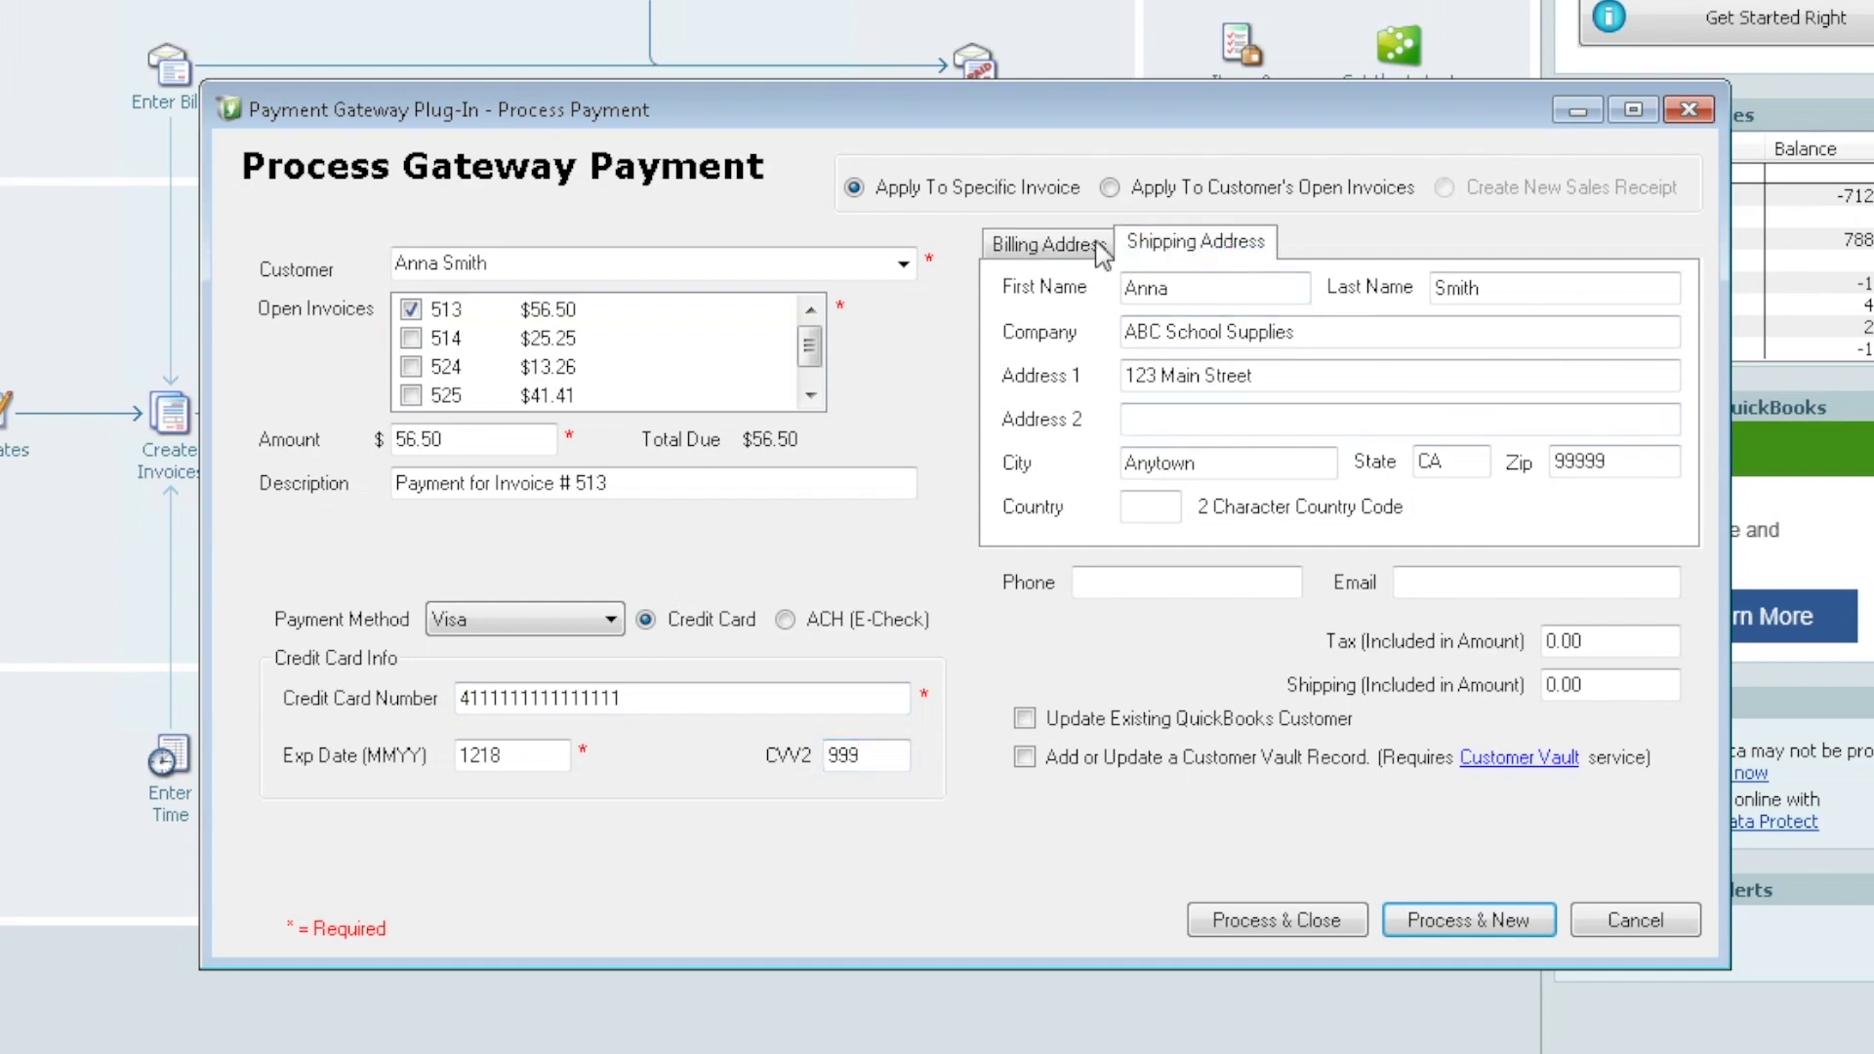
{"action": "left_click", "coordinate": [1027, 246]}
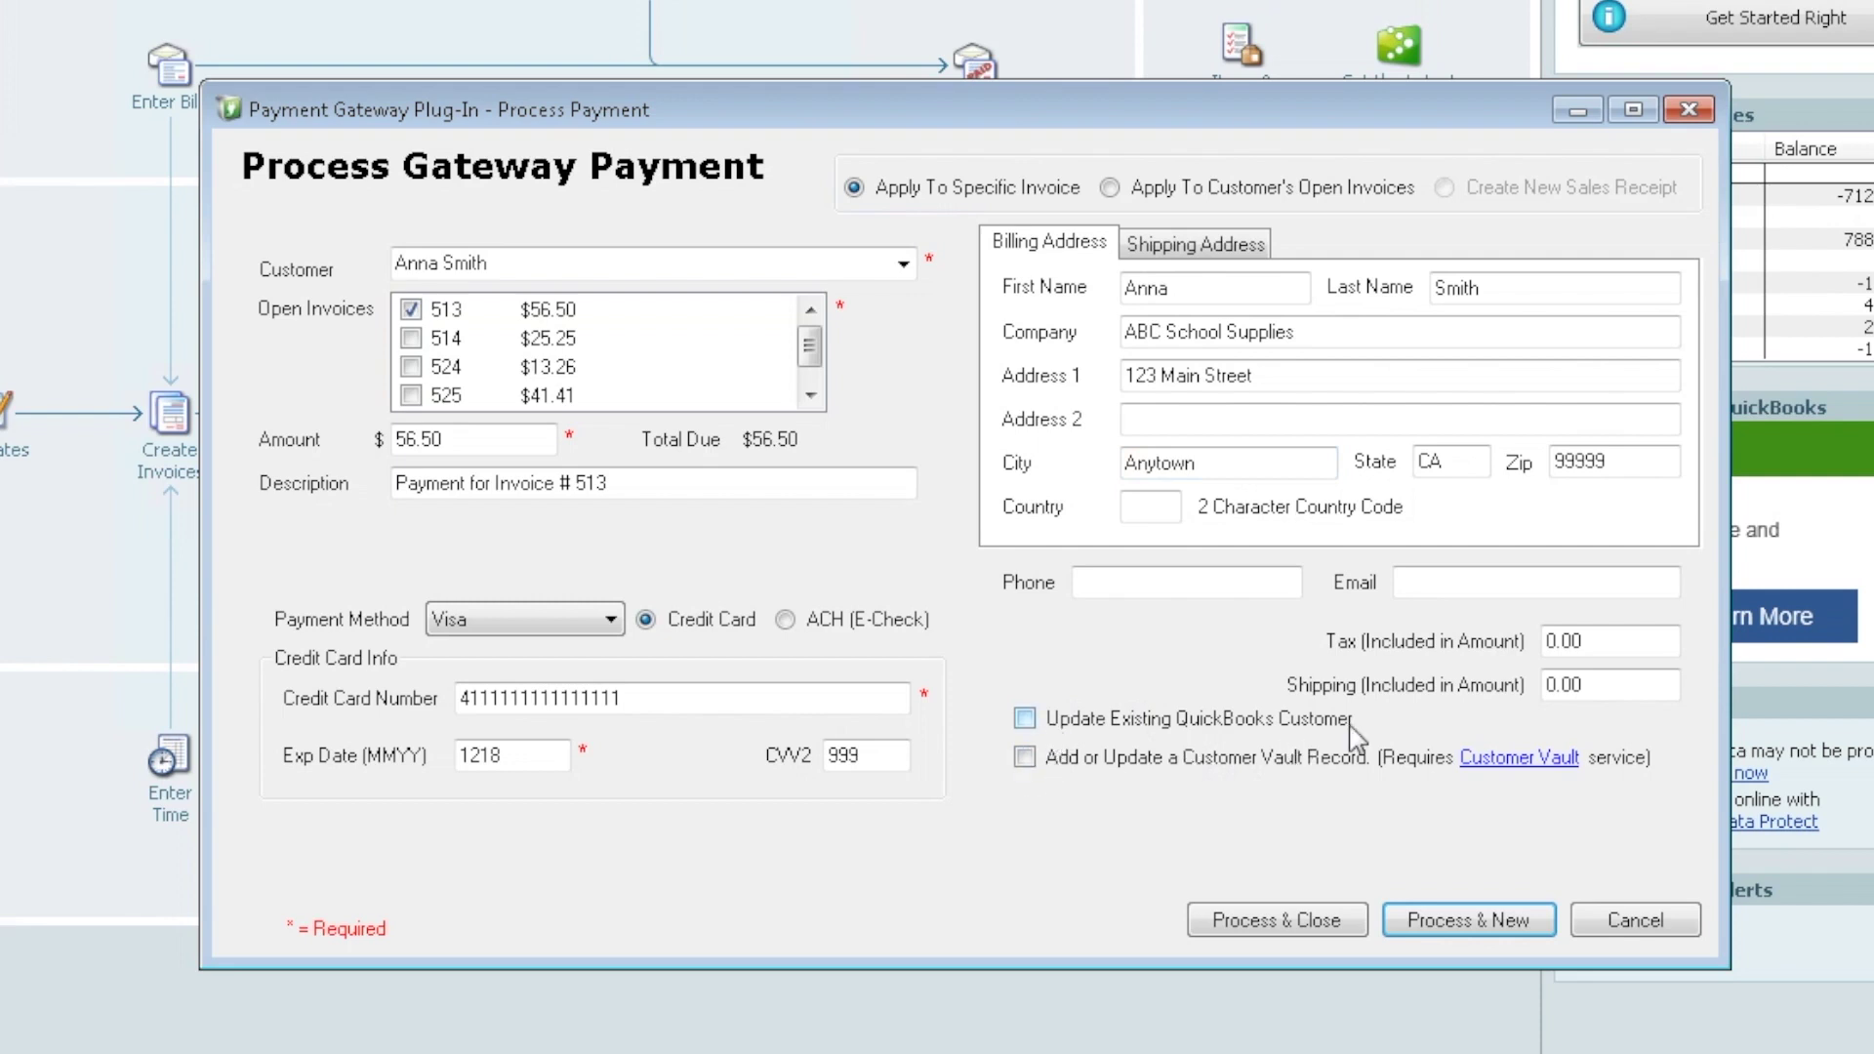
{"action": "left_click", "coordinate": [1025, 719]}
{"action": "left_click", "coordinate": [1154, 377]}
{"action": "key", "text": "Delete"}
{"action": "key", "text": "Delete"}
{"action": "key", "text": "Delete"}
{"action": "key", "text": "Delete"}
{"action": "type", "text": "456"}
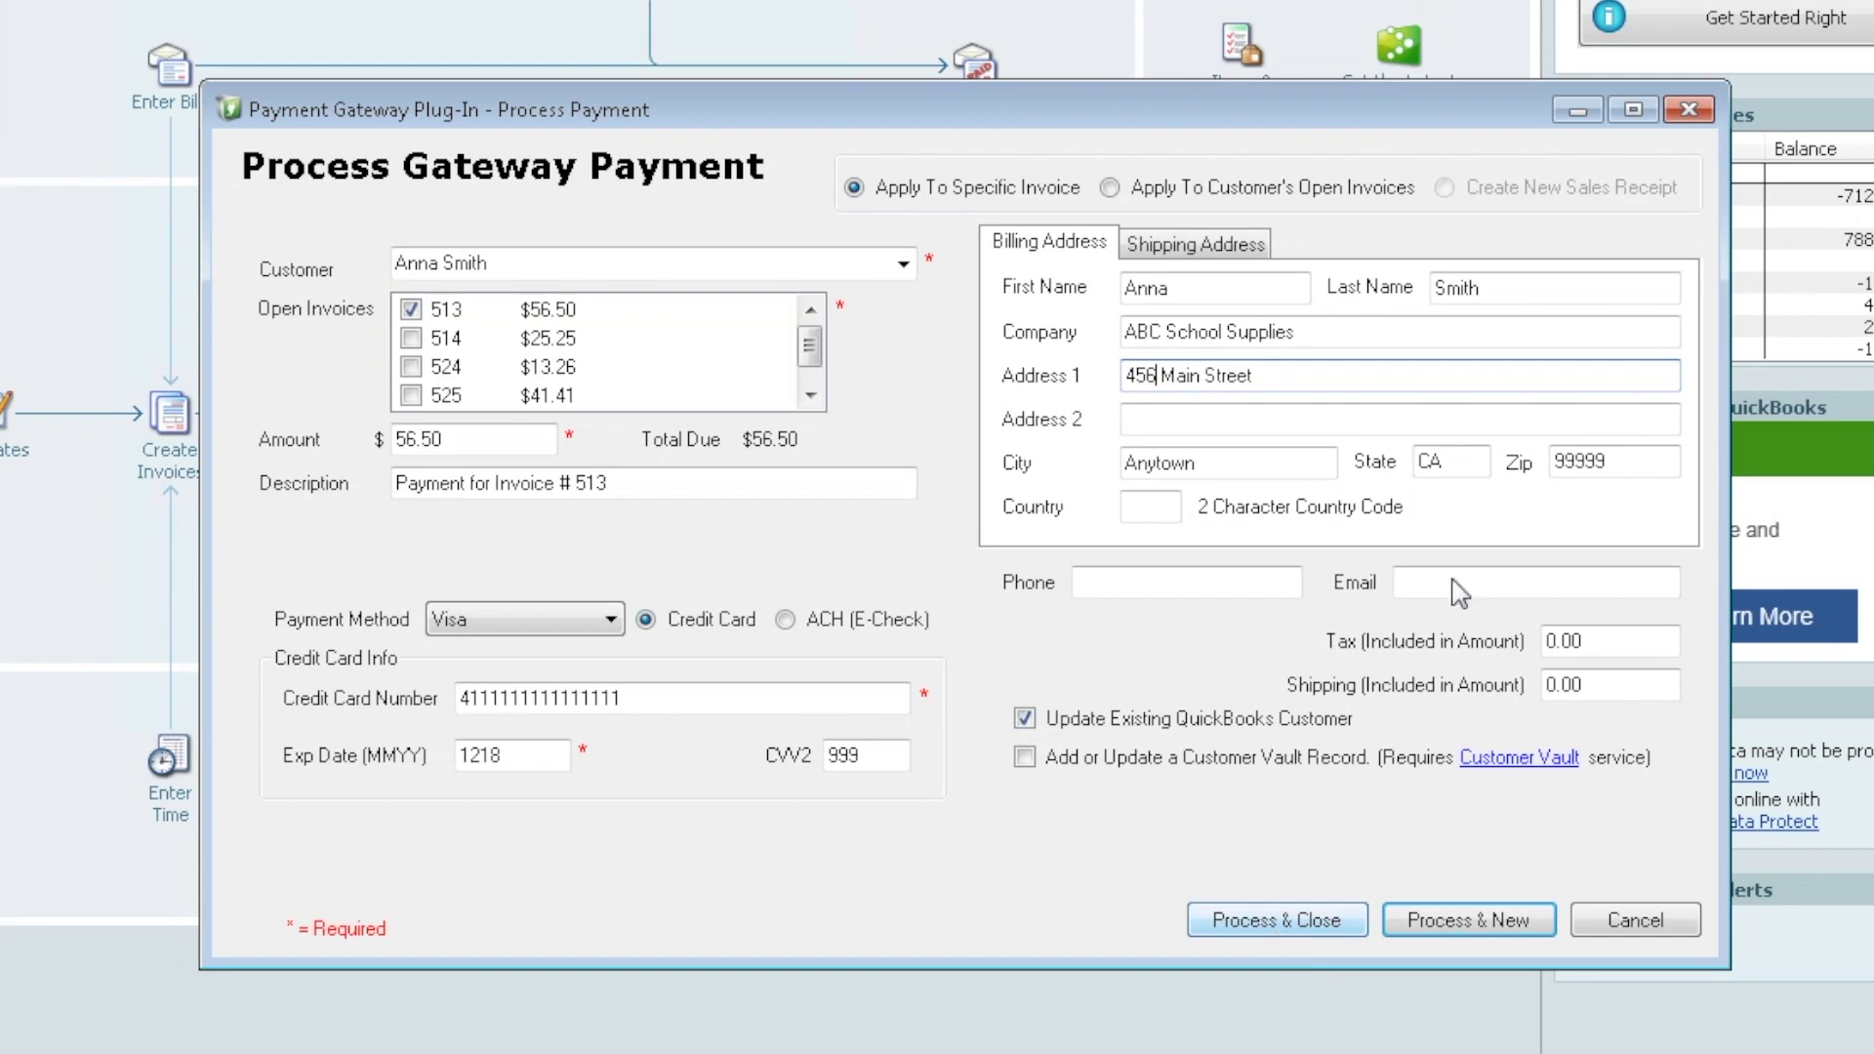
{"action": "key", "text": "BackSpace"}
{"action": "key", "text": "BackSpace"}
{"action": "key", "text": "BackSpace"}
{"action": "type", "text": "123"}
{"action": "left_click", "coordinate": [1025, 720]}
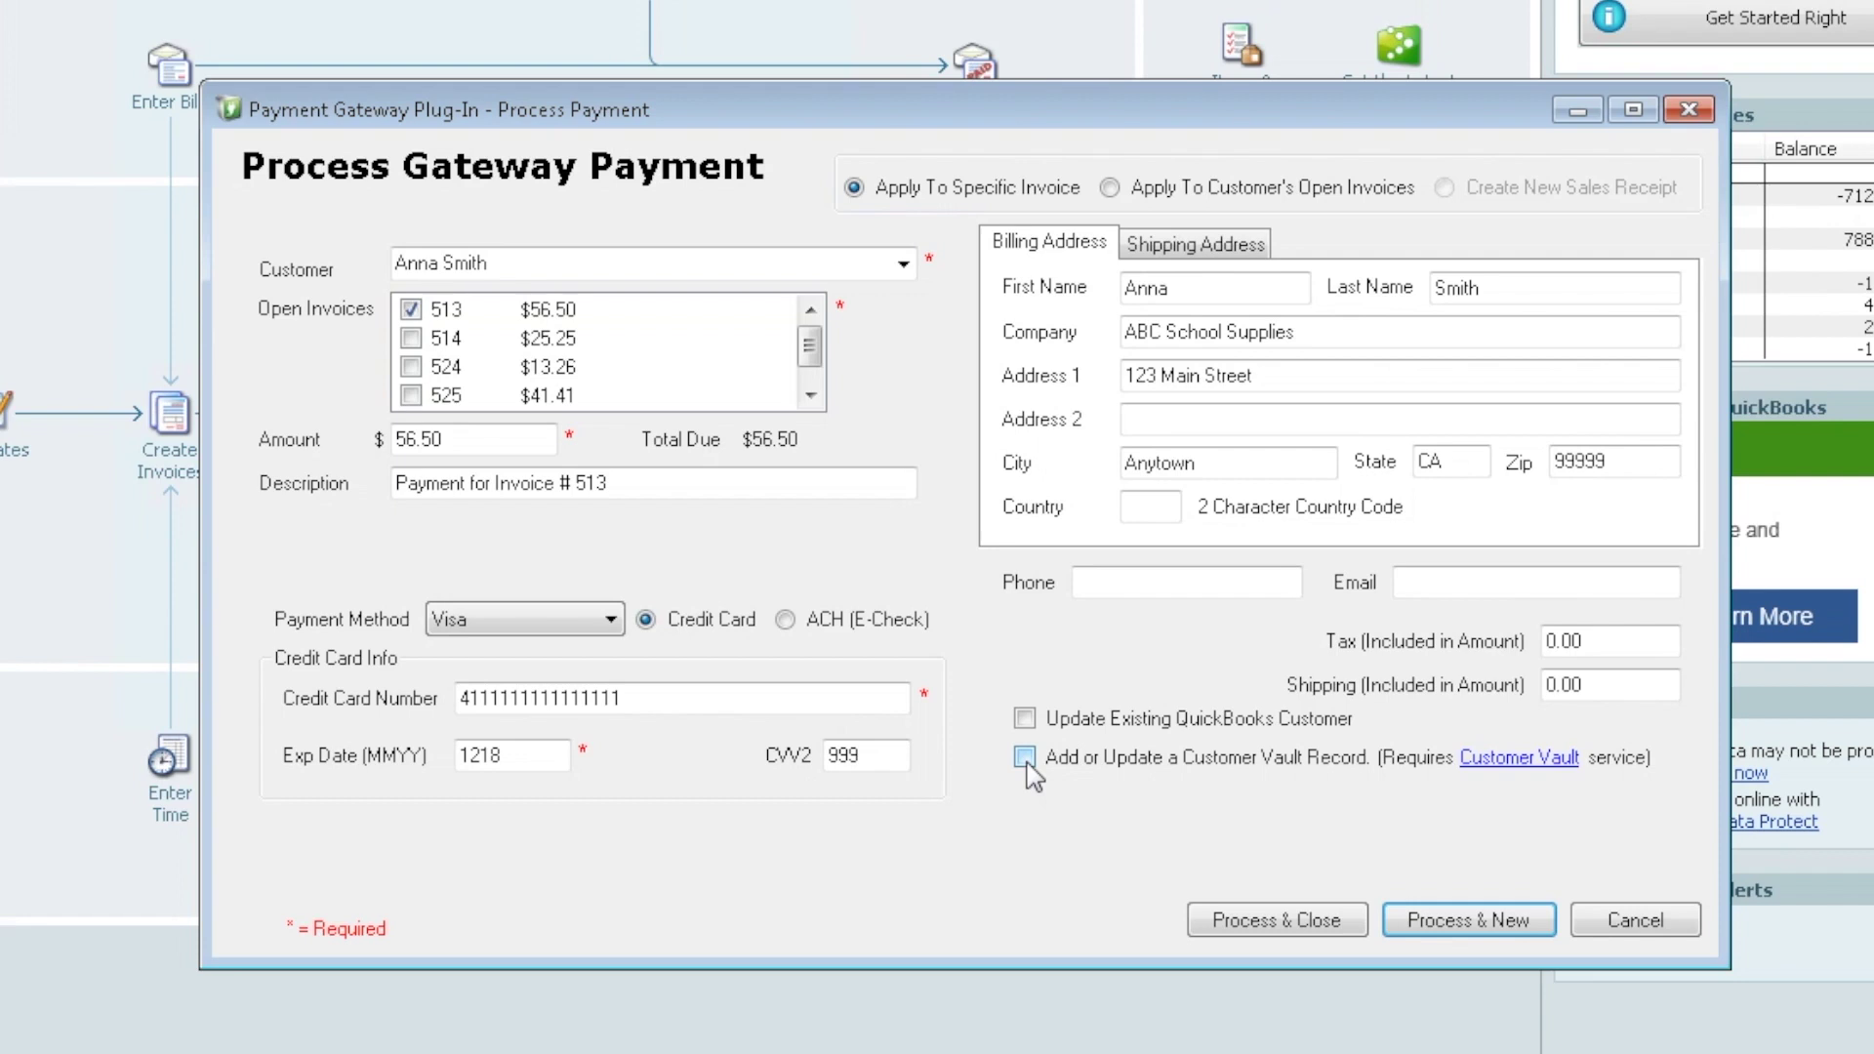
Save the card to the customer vault and process the $56.50 charge for invoice 513
{"action": "left_click", "coordinate": [1025, 759]}
{"action": "left_click", "coordinate": [1315, 923]}
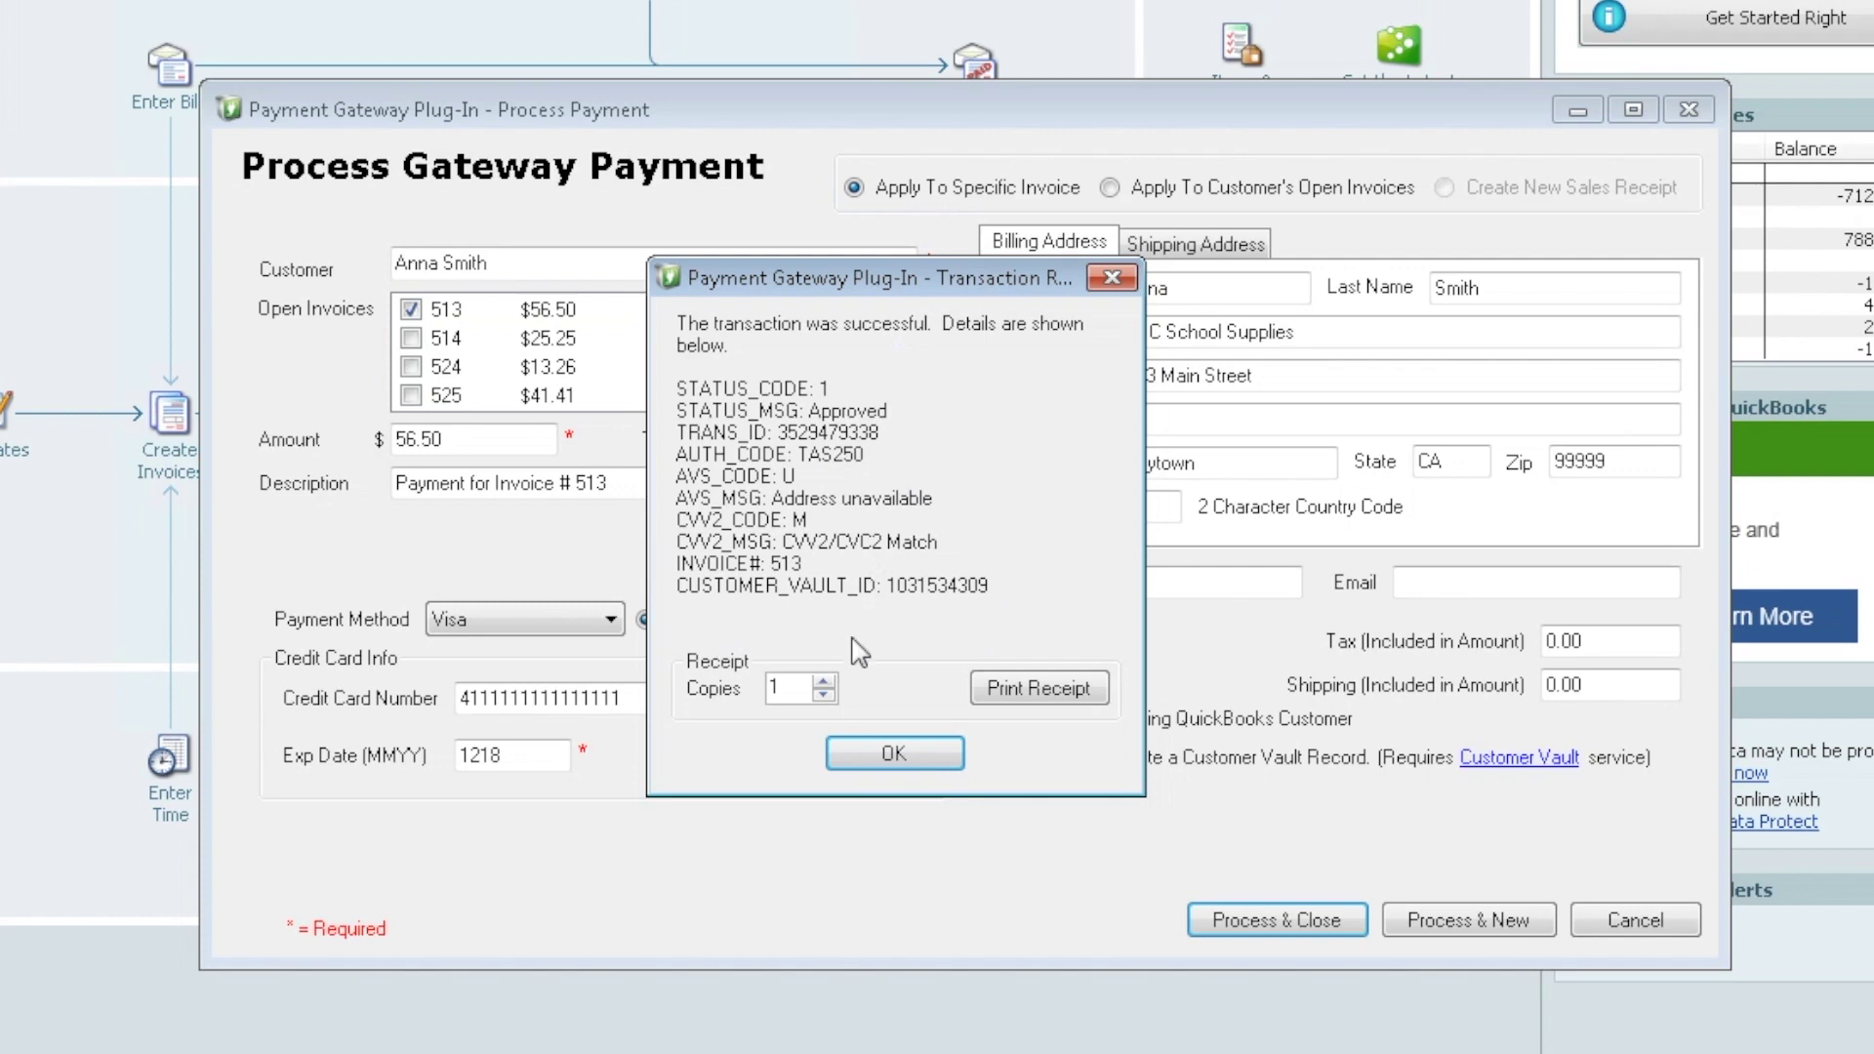
Accept the approved transaction and save the 56.50 customer payment for invoice 513
{"action": "left_click", "coordinate": [825, 683]}
{"action": "left_click", "coordinate": [824, 695]}
{"action": "left_click", "coordinate": [894, 757]}
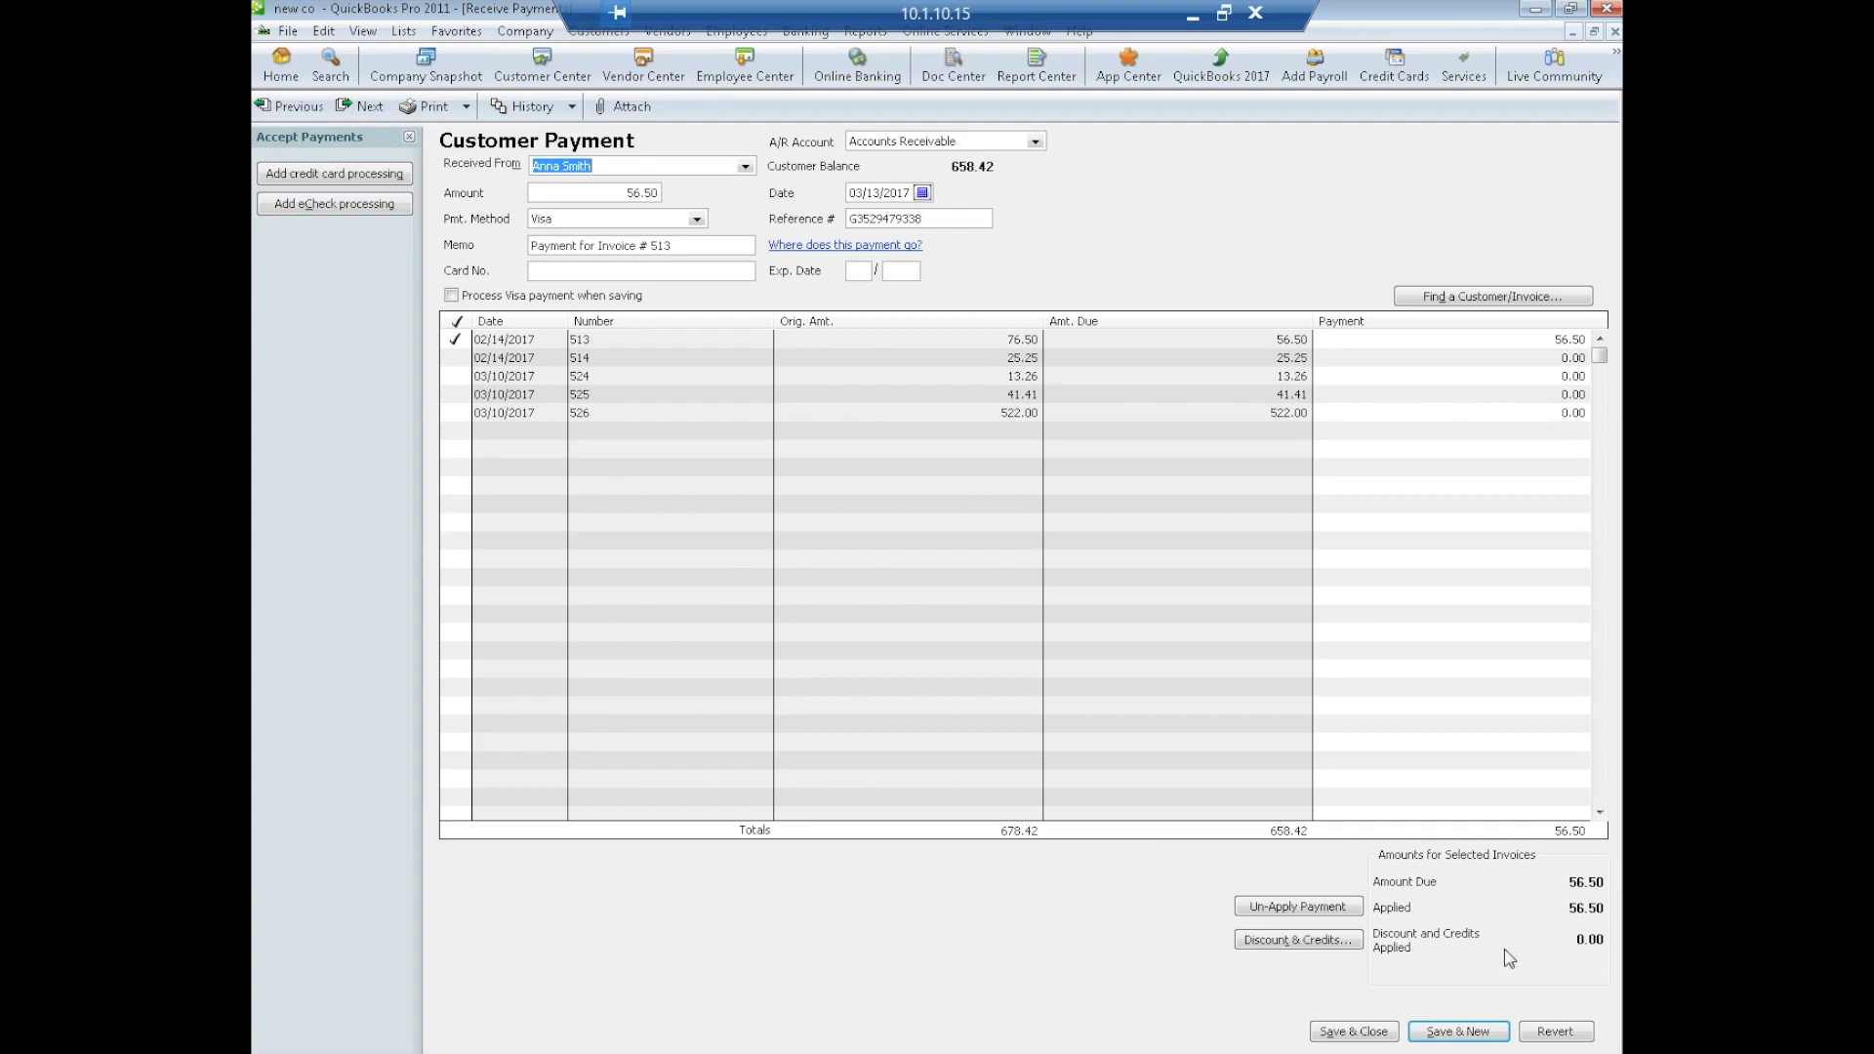
{"action": "left_click", "coordinate": [1359, 1032]}
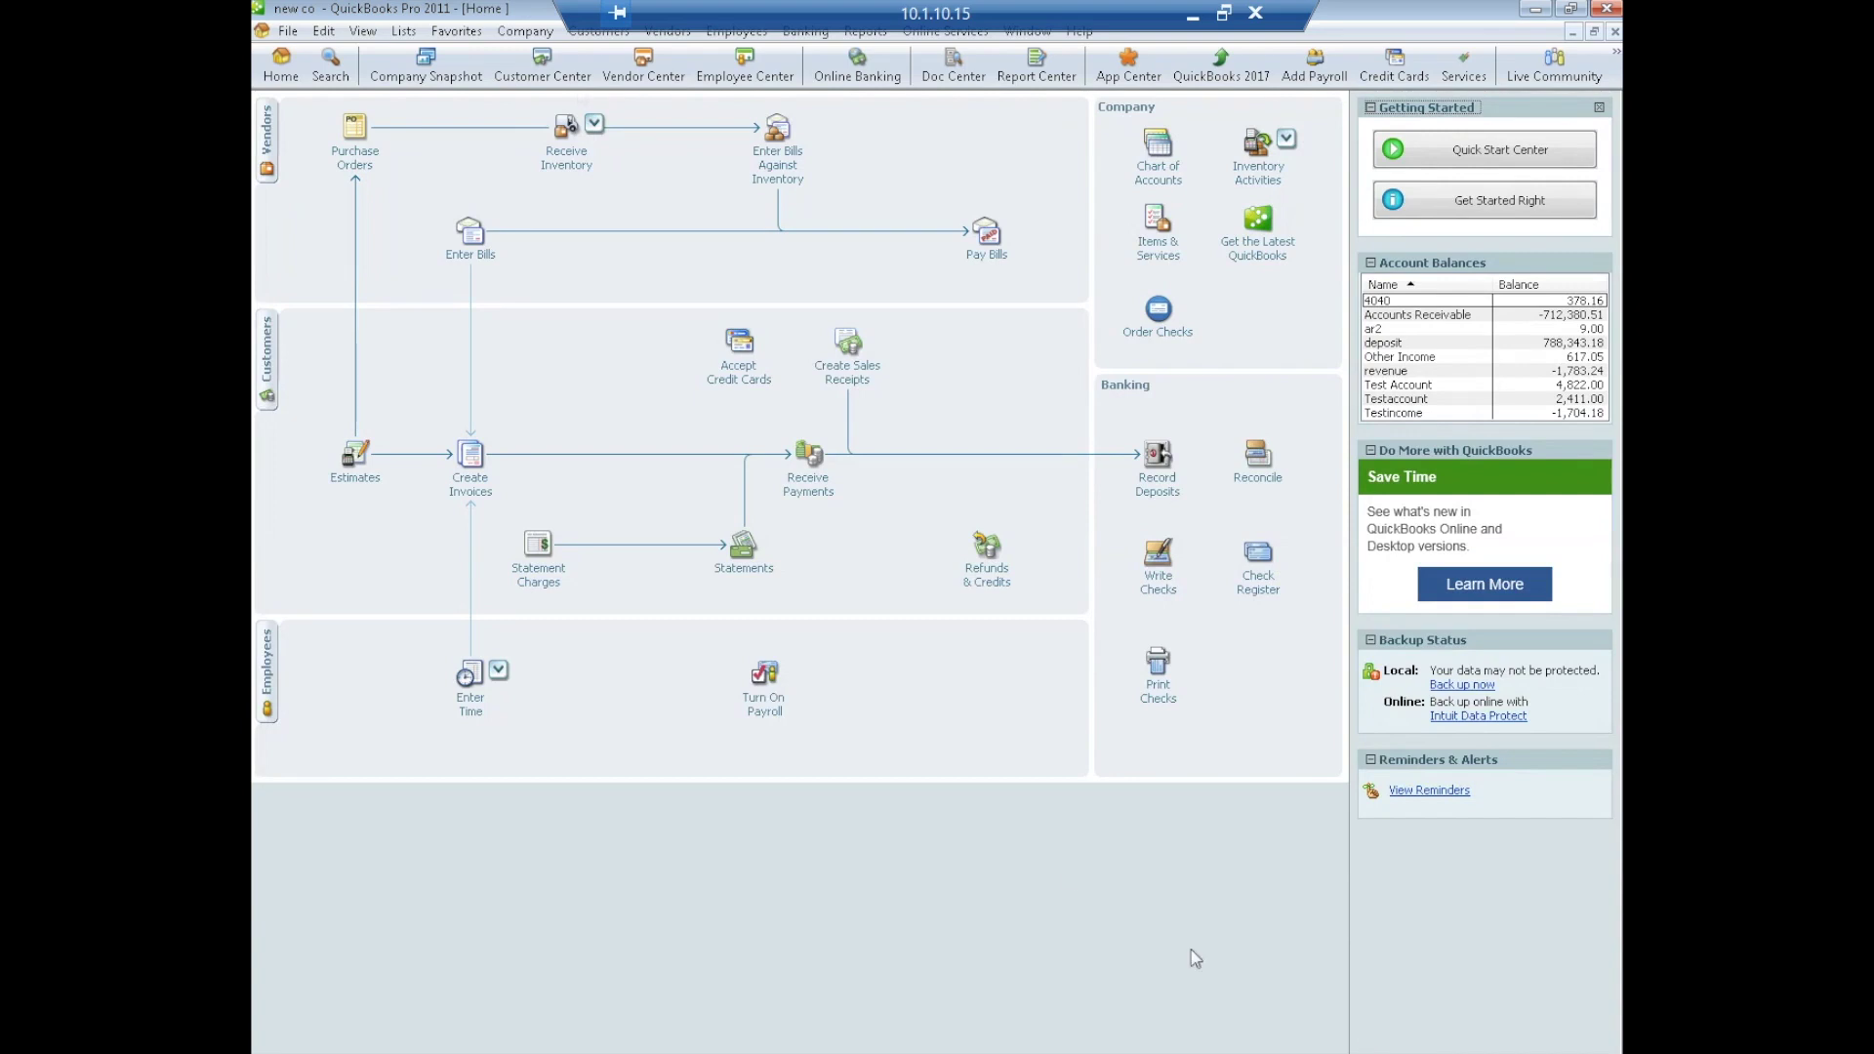
Start a new gateway sale for the same customer as before
{"action": "left_click", "coordinate": [593, 33]}
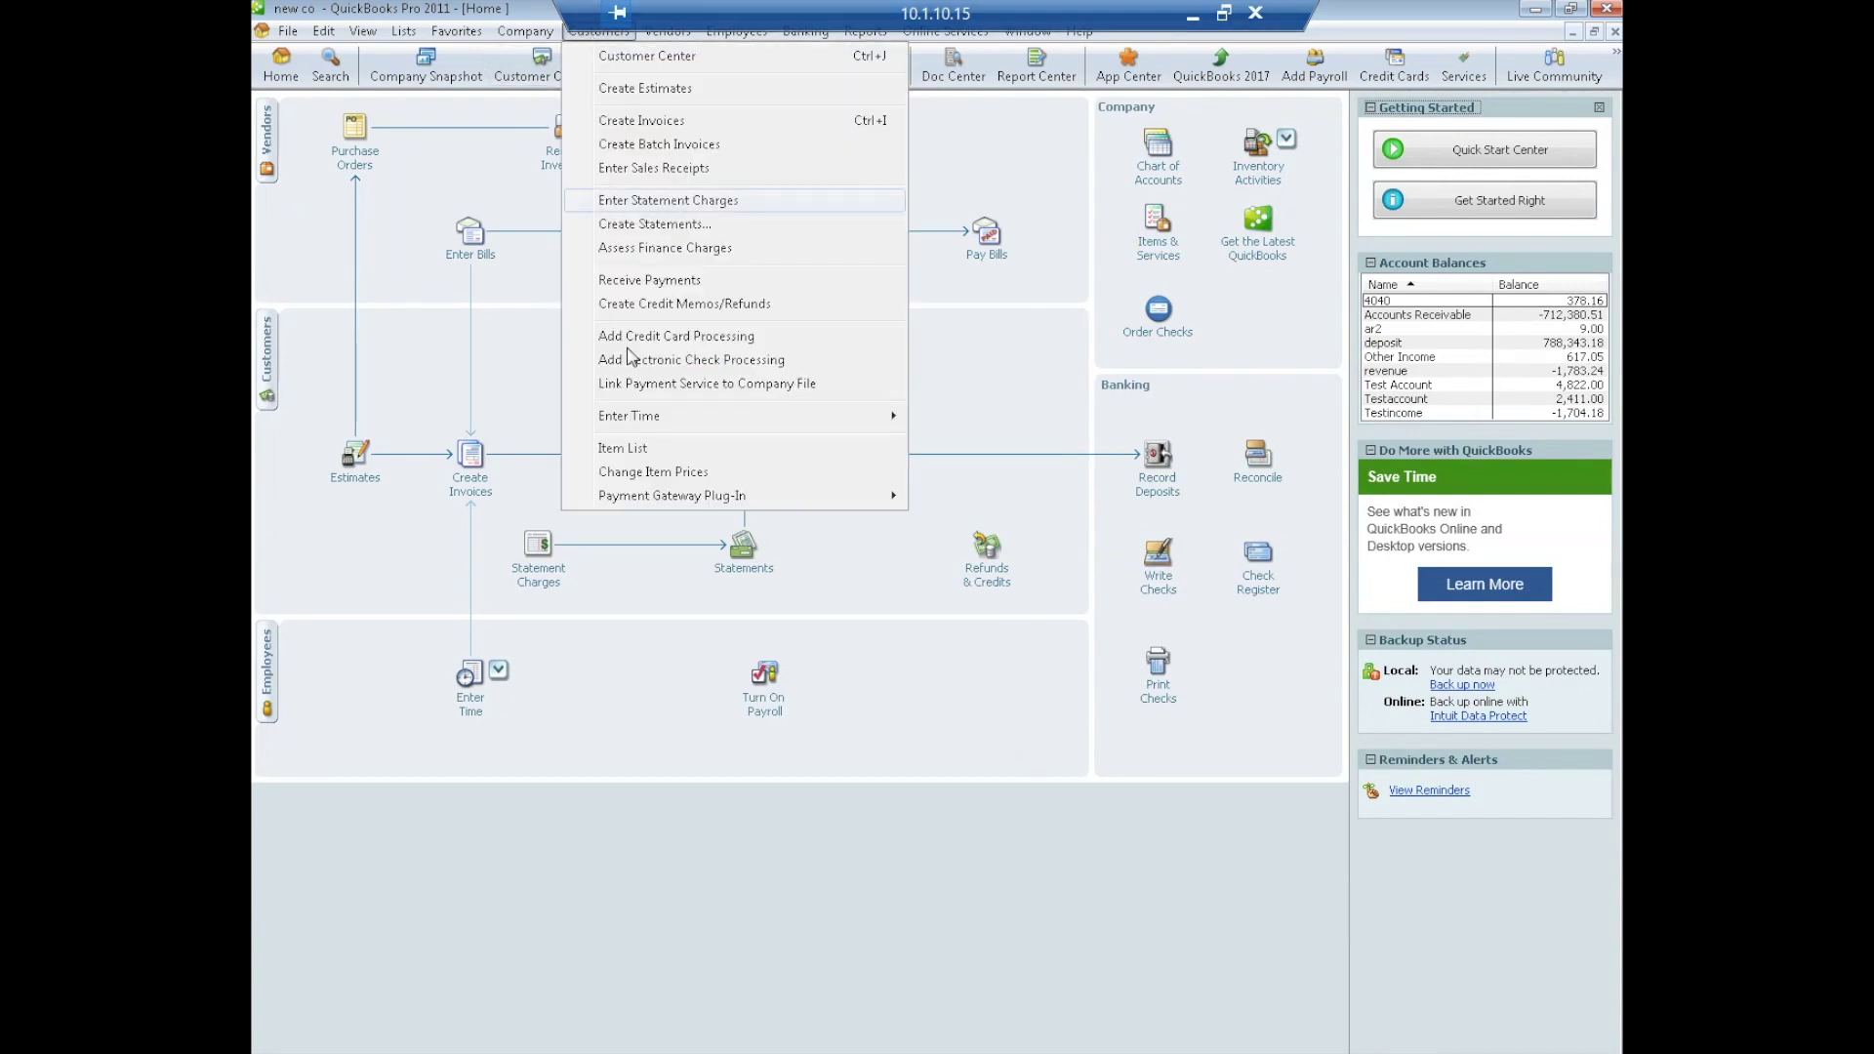
{"action": "mouse_move", "coordinate": [727, 500]}
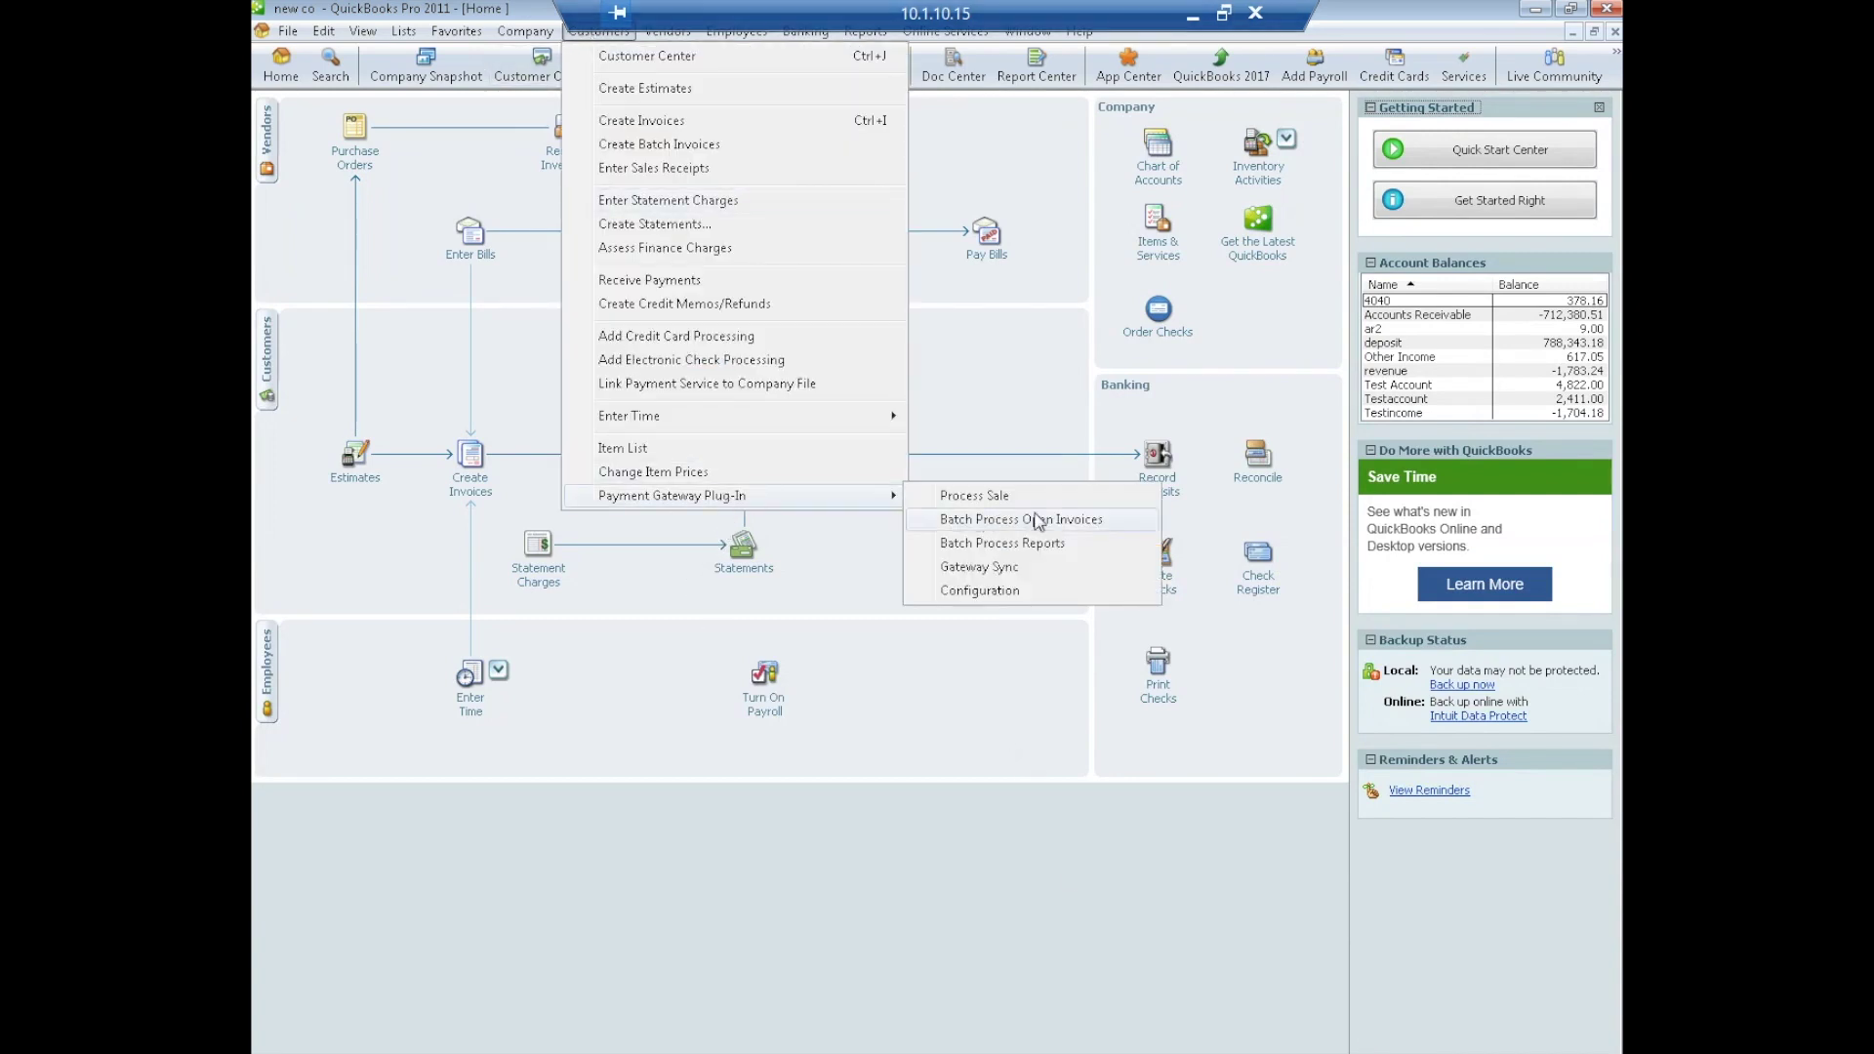
{"action": "left_click", "coordinate": [997, 497]}
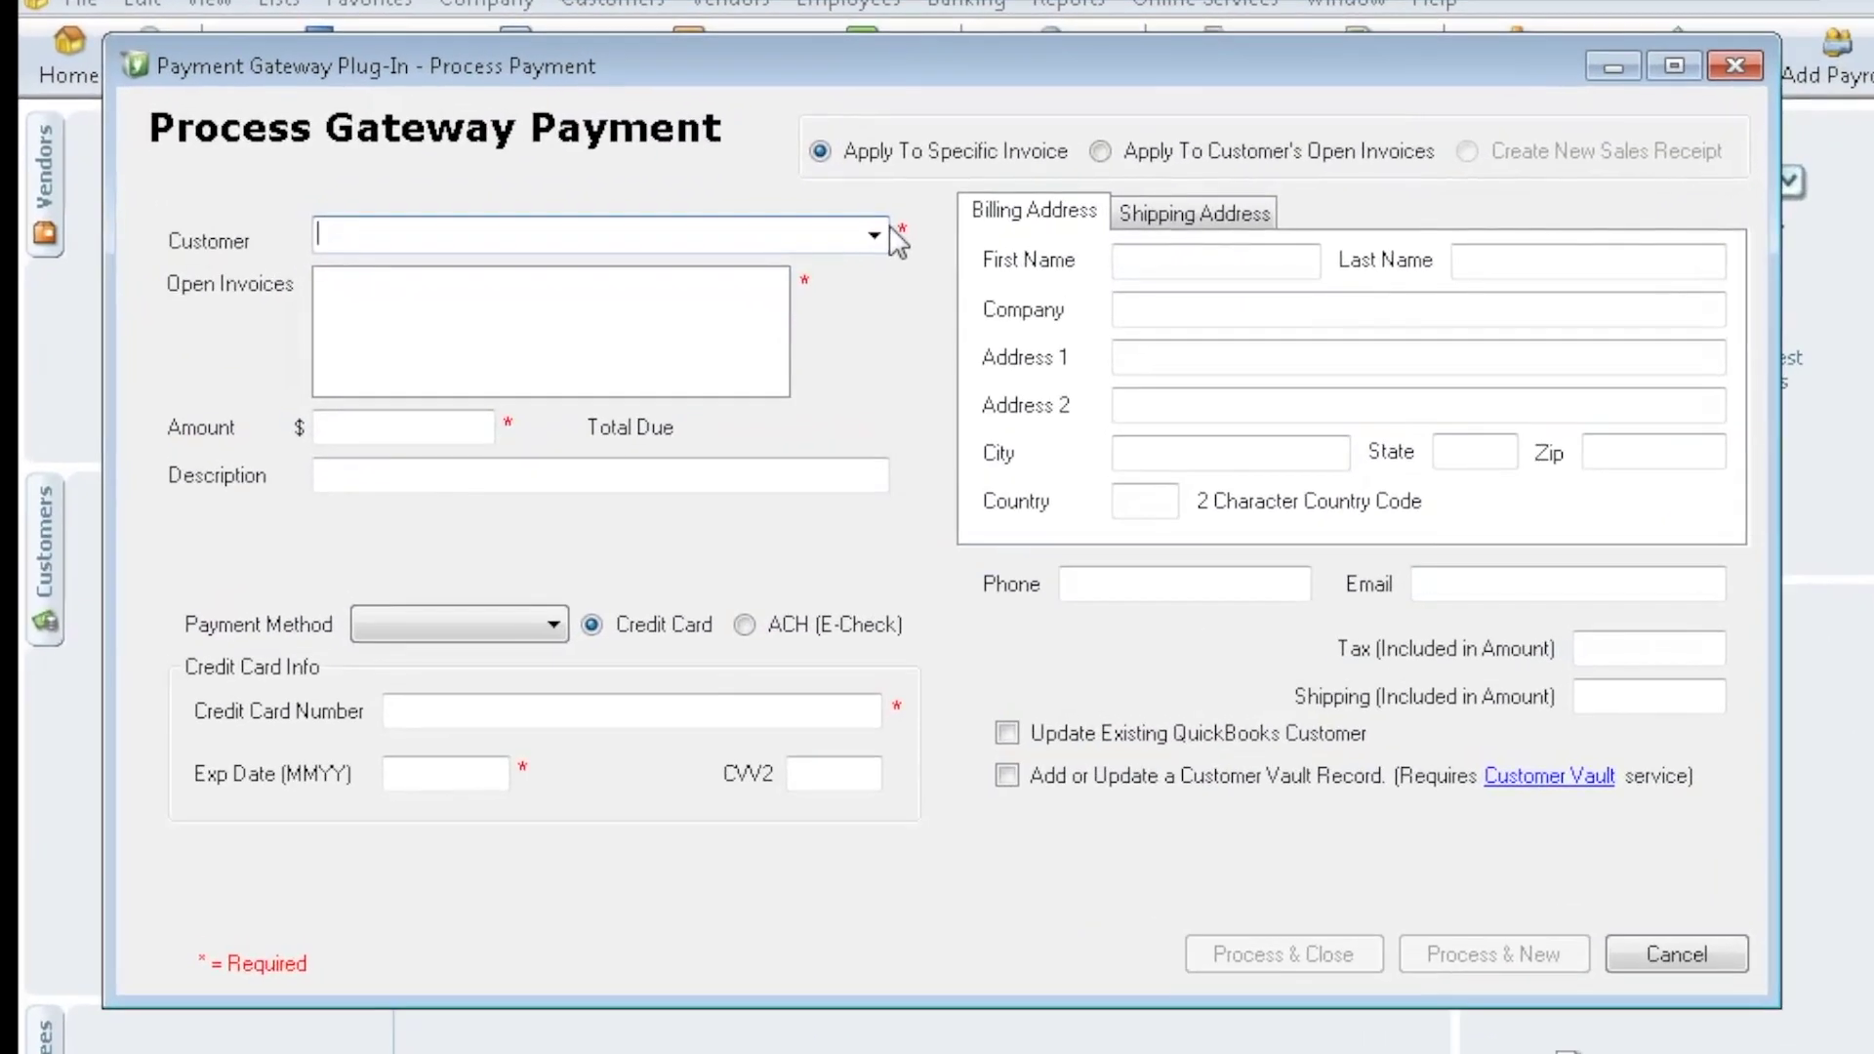
{"action": "left_click", "coordinate": [875, 235]}
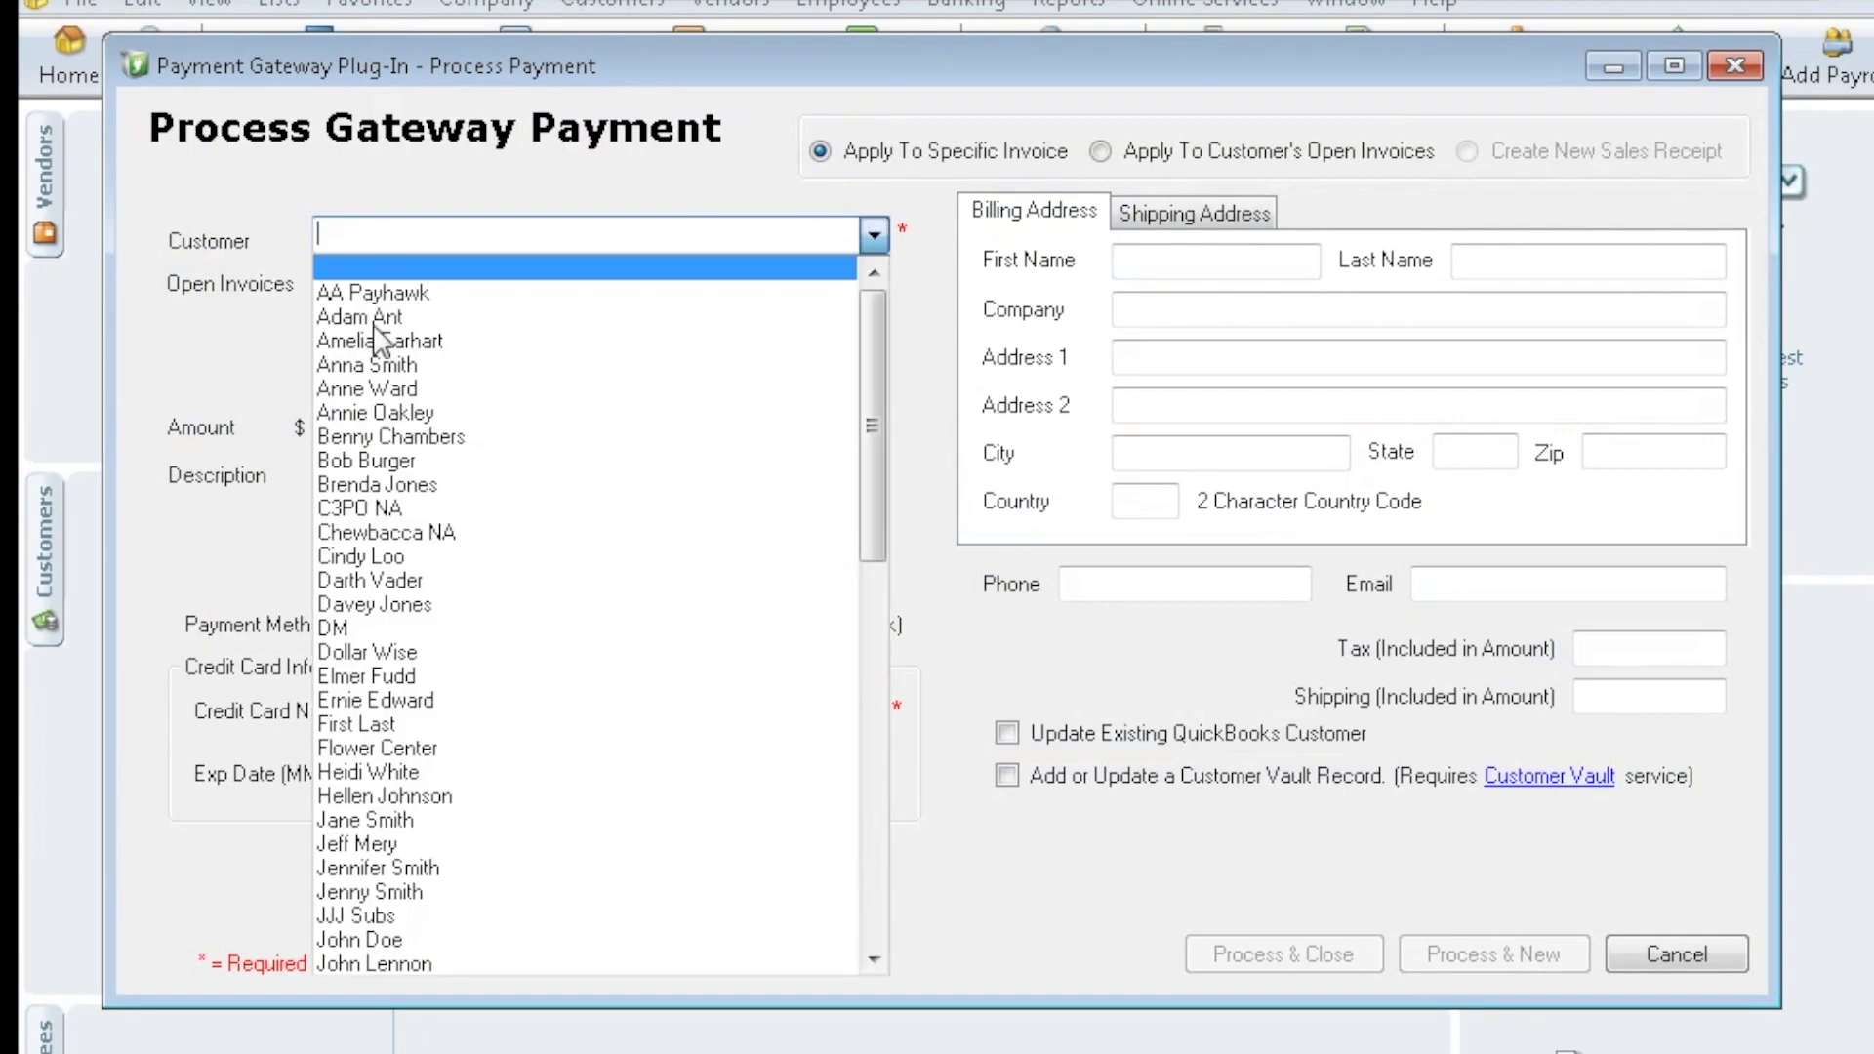
{"action": "left_click", "coordinate": [383, 384]}
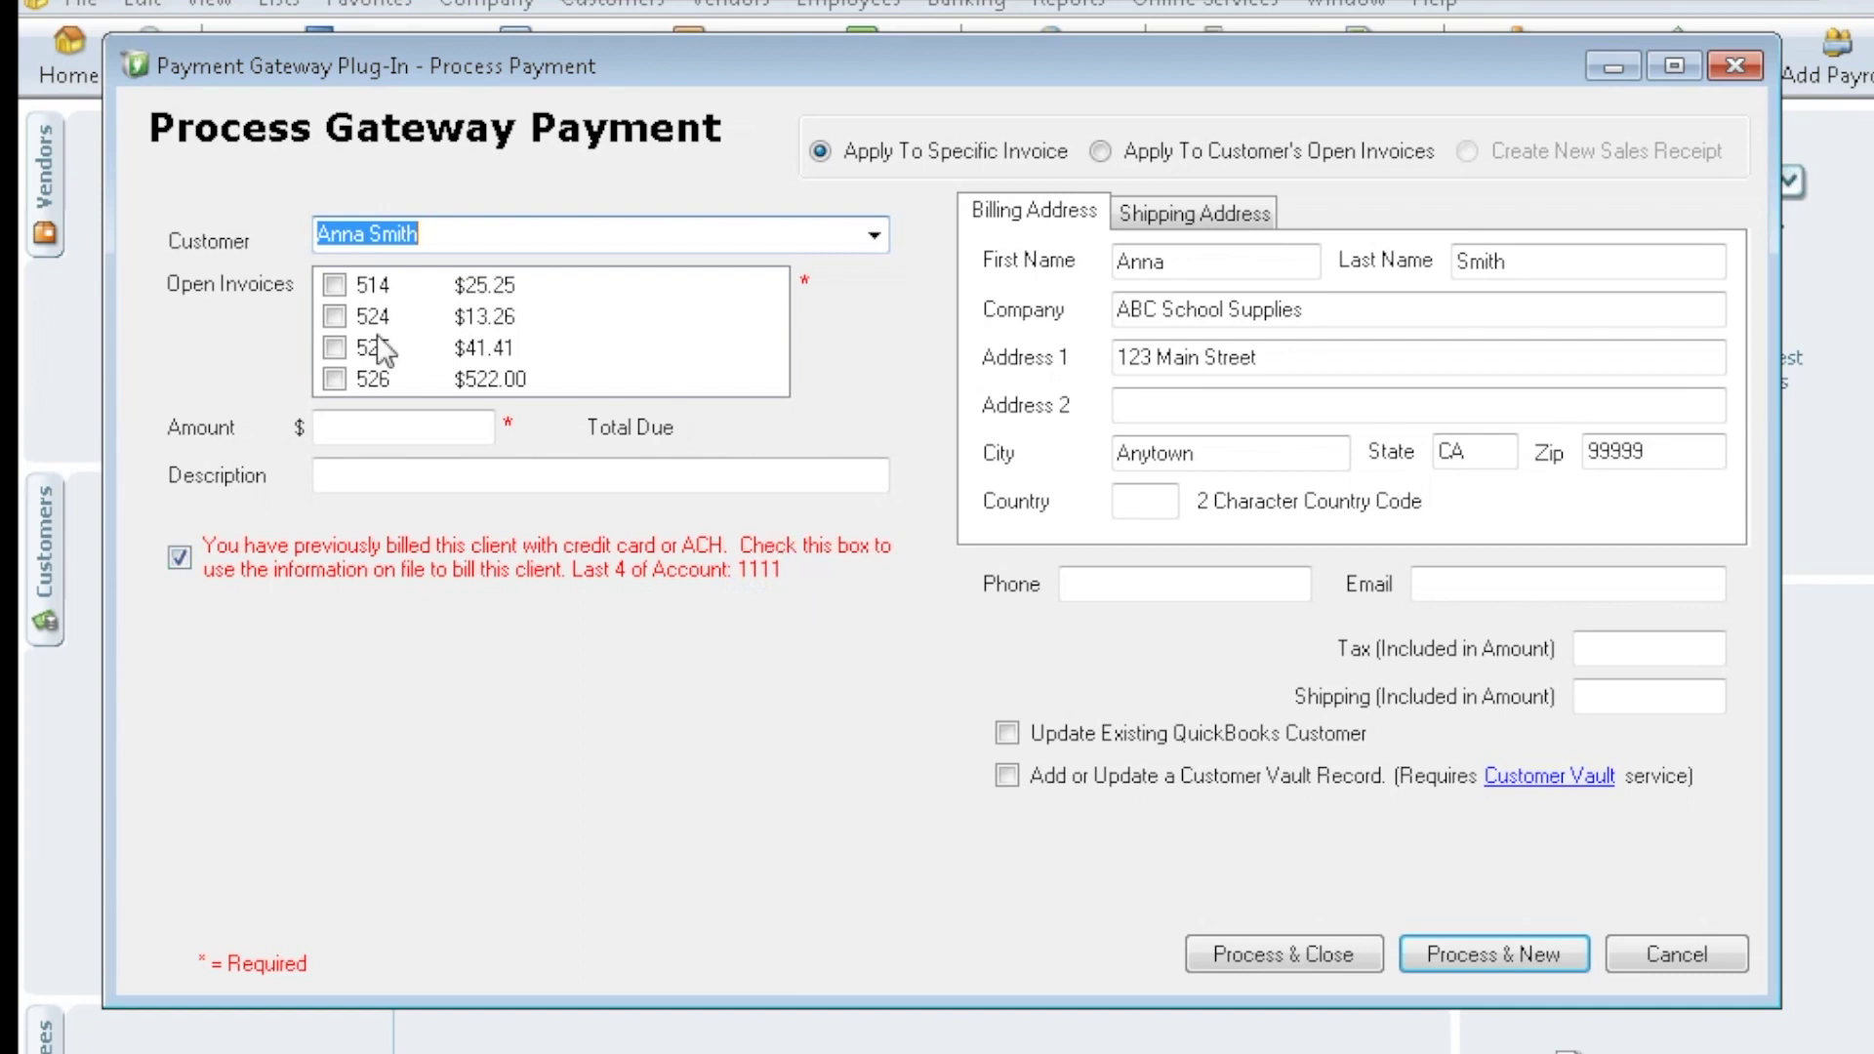
Charge the card on file $38.51 for invoices 514 and 524
{"action": "left_click", "coordinate": [335, 285]}
{"action": "left_click", "coordinate": [334, 315]}
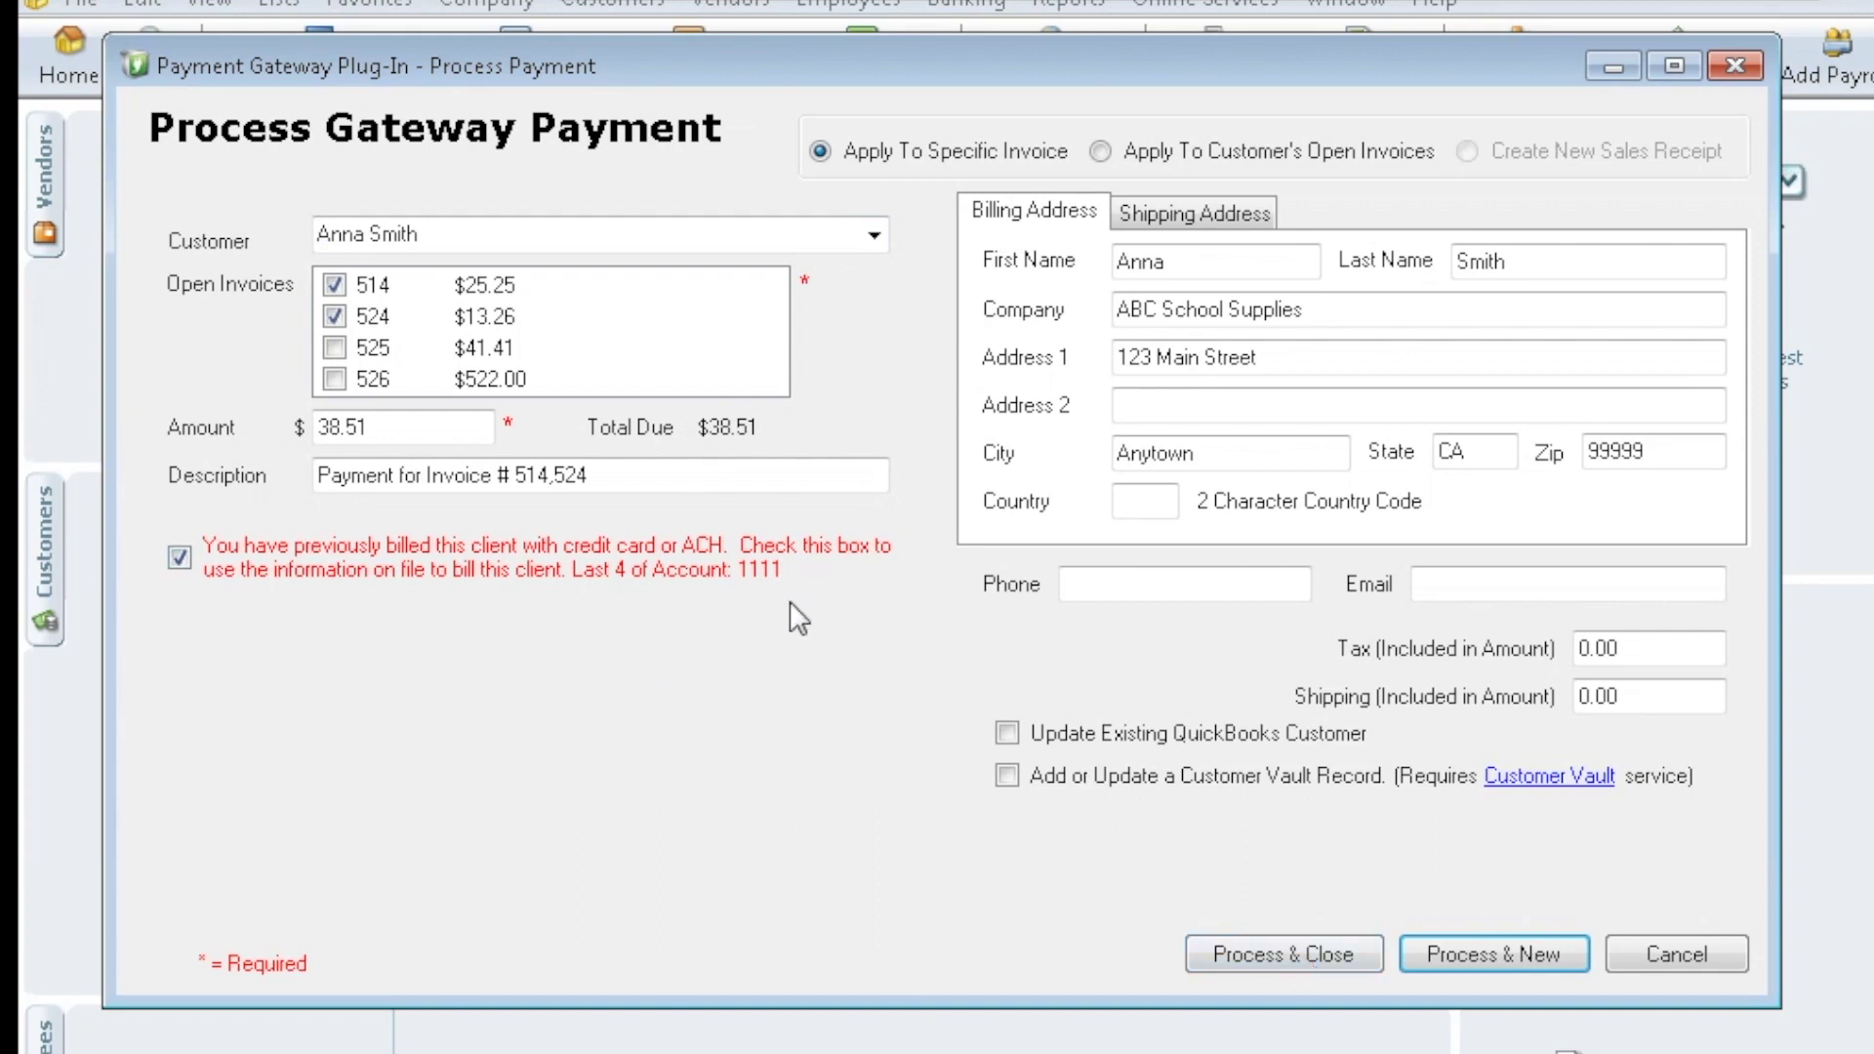
{"action": "left_click", "coordinate": [181, 558]}
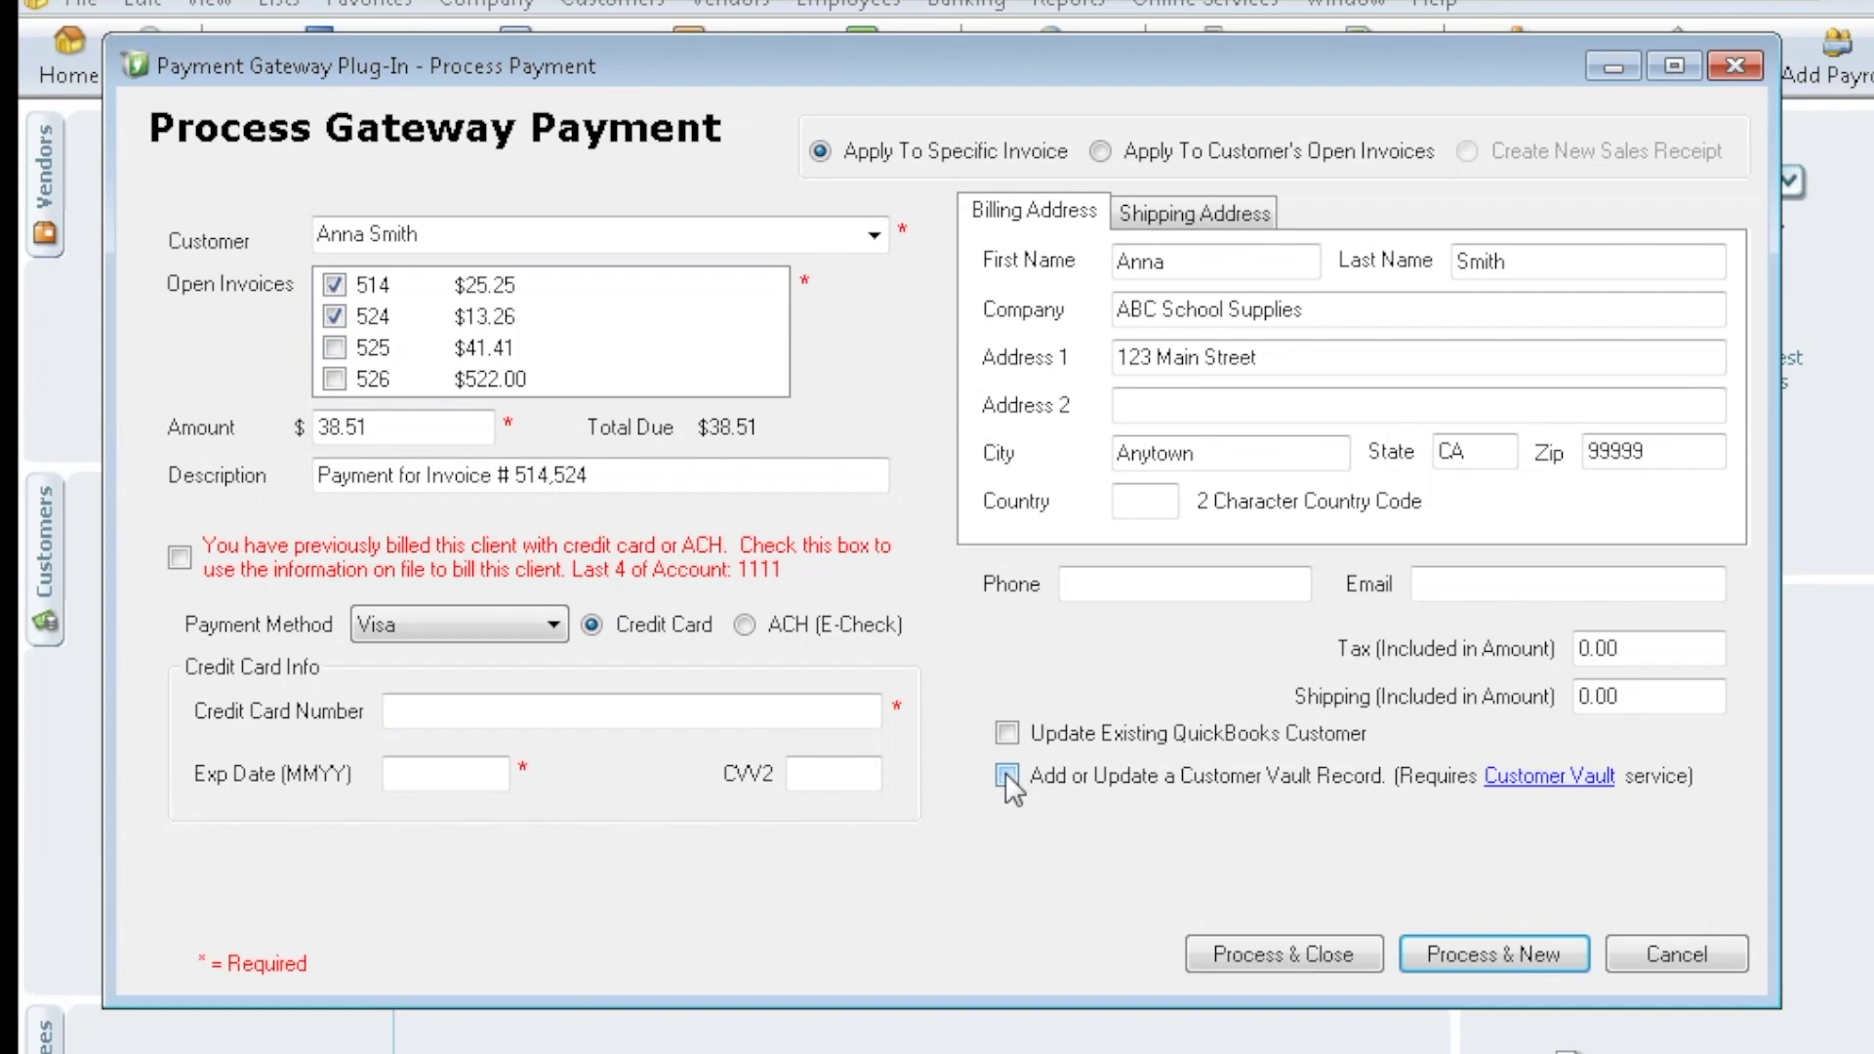
{"action": "left_click", "coordinate": [180, 558]}
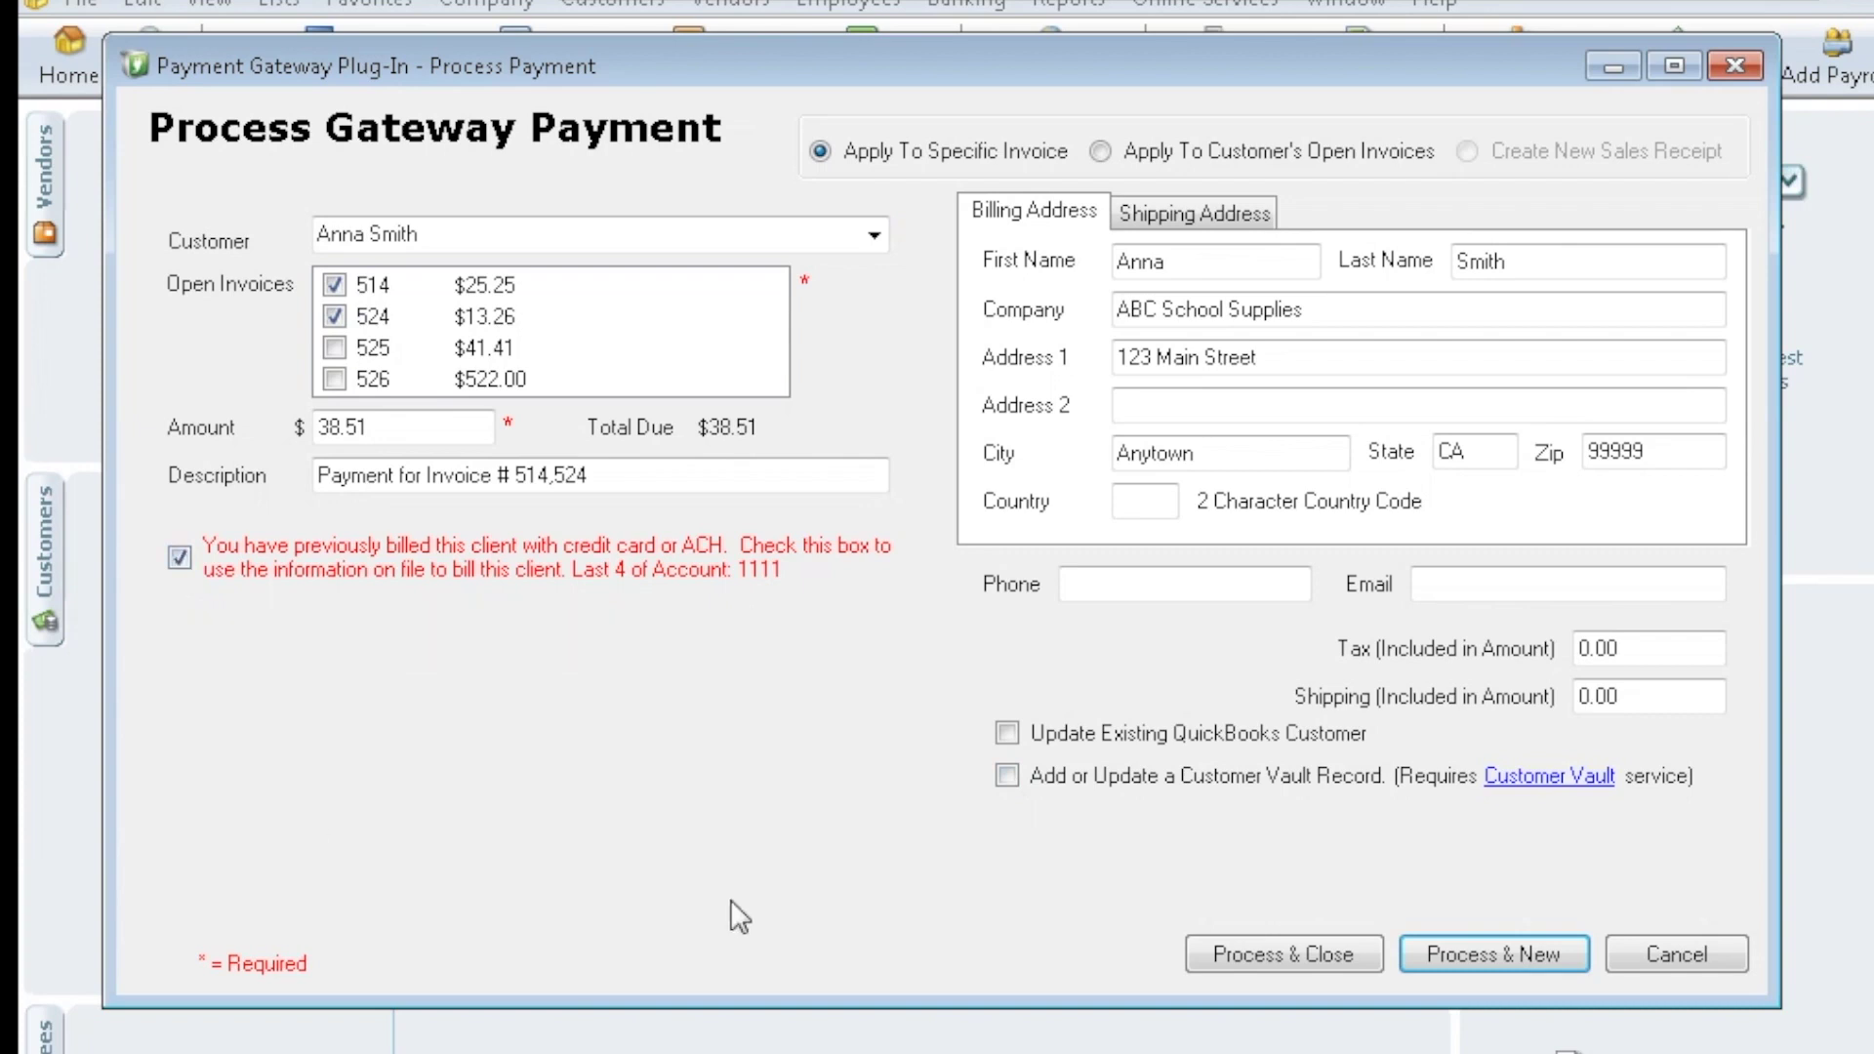
{"action": "left_click", "coordinate": [1294, 957]}
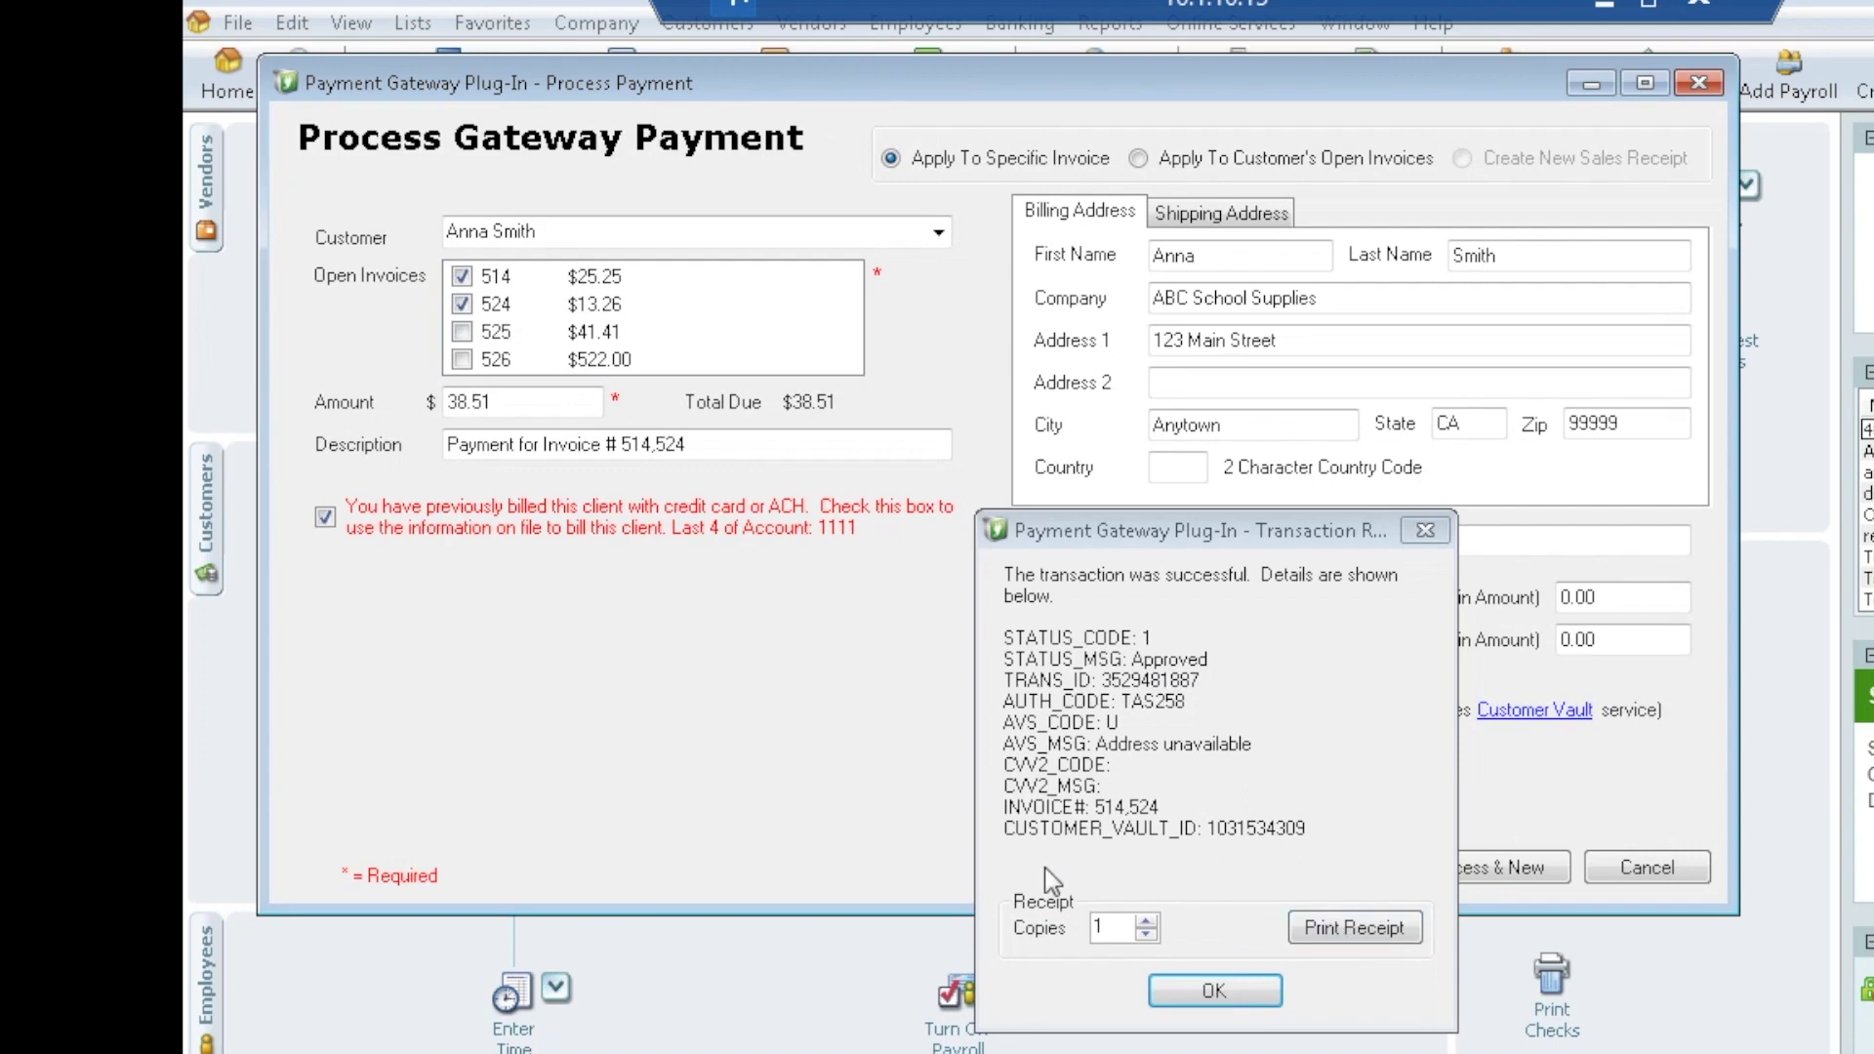
Accept the approved result and save the $38.51 Visa payment for invoices 514 and 524
{"action": "left_click", "coordinate": [1236, 994]}
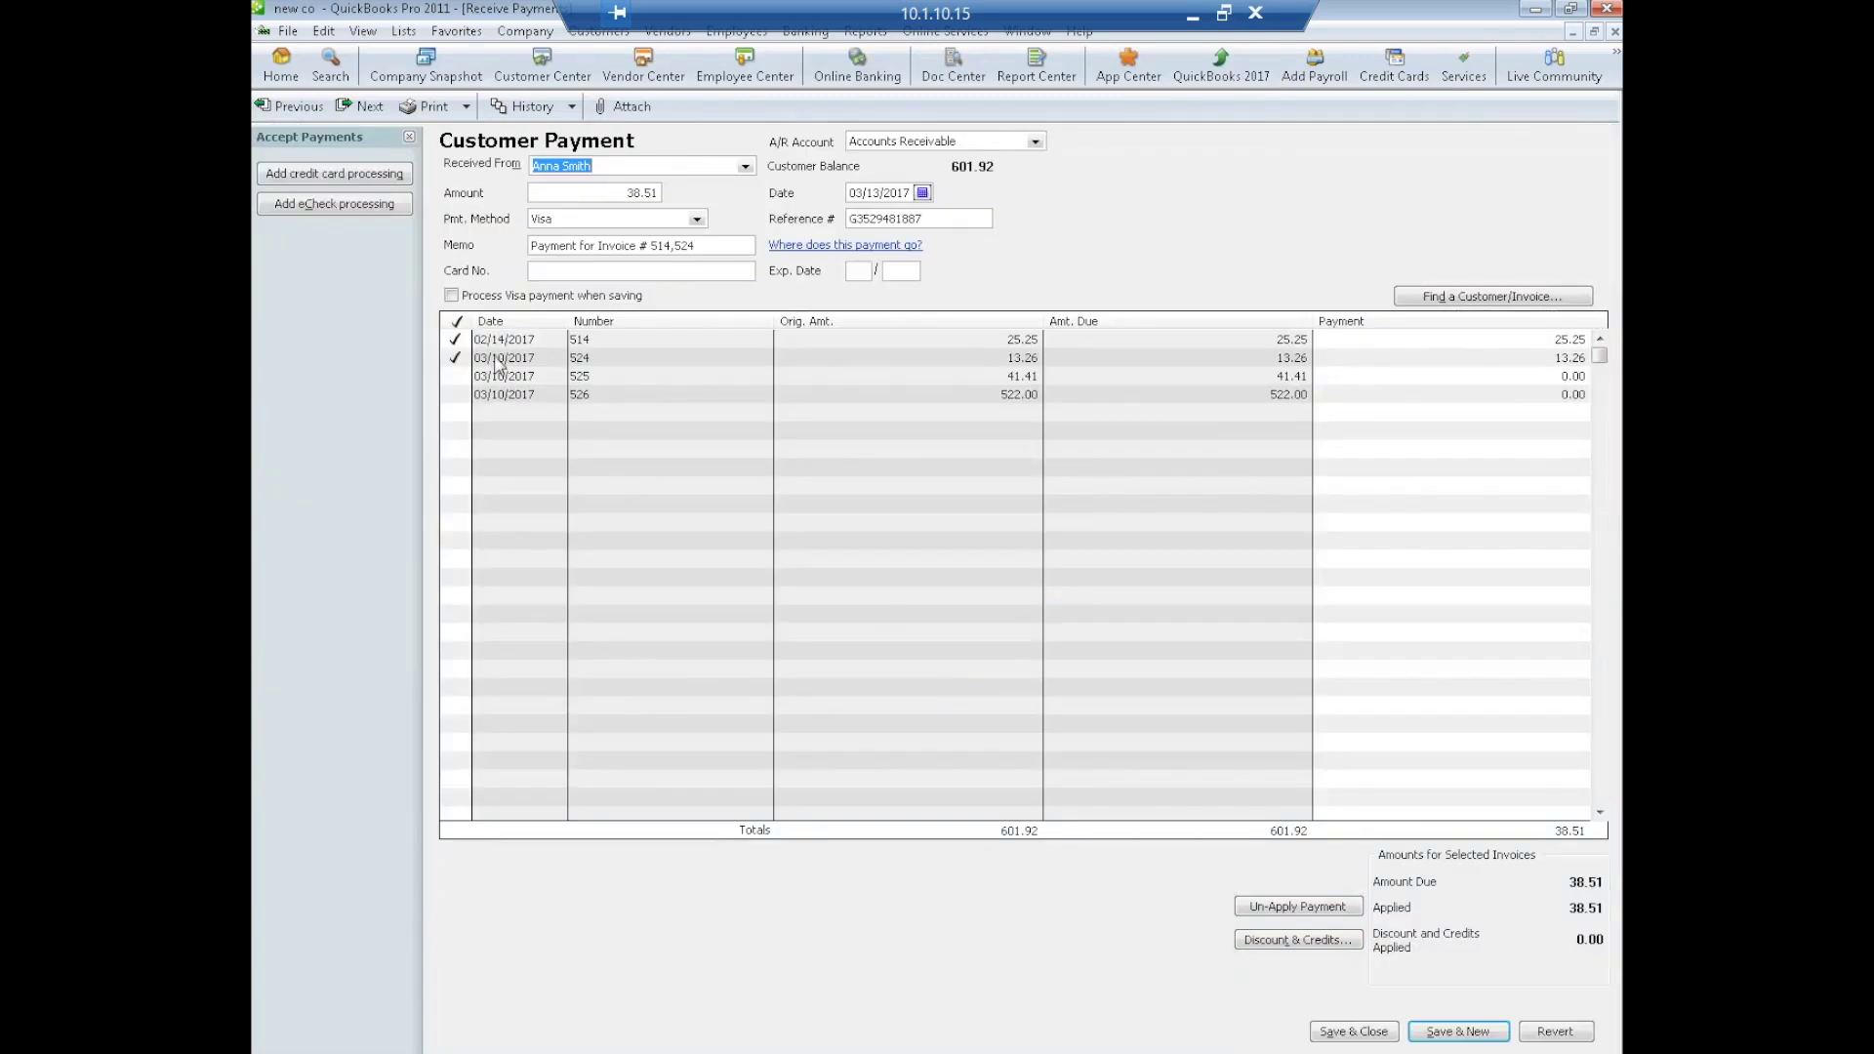
{"action": "left_click", "coordinate": [1353, 1031]}
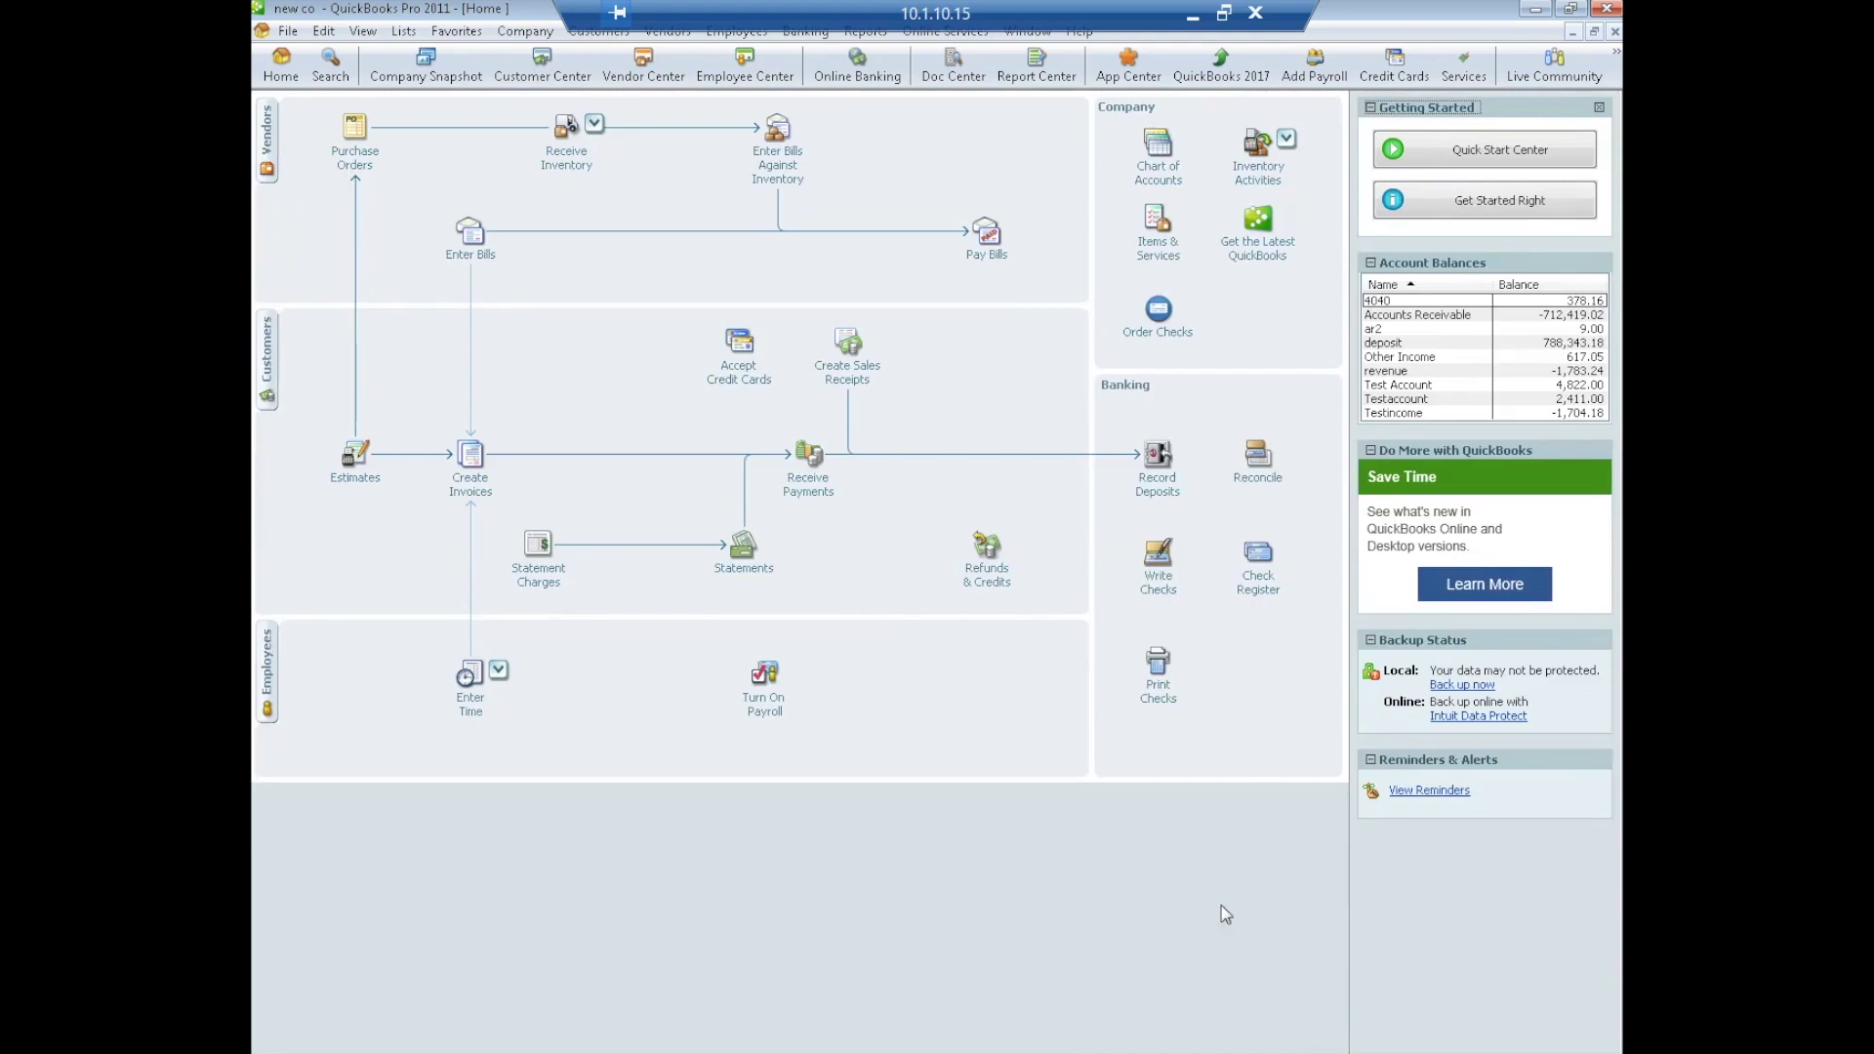
{"action": "left_click", "coordinate": [544, 84]}
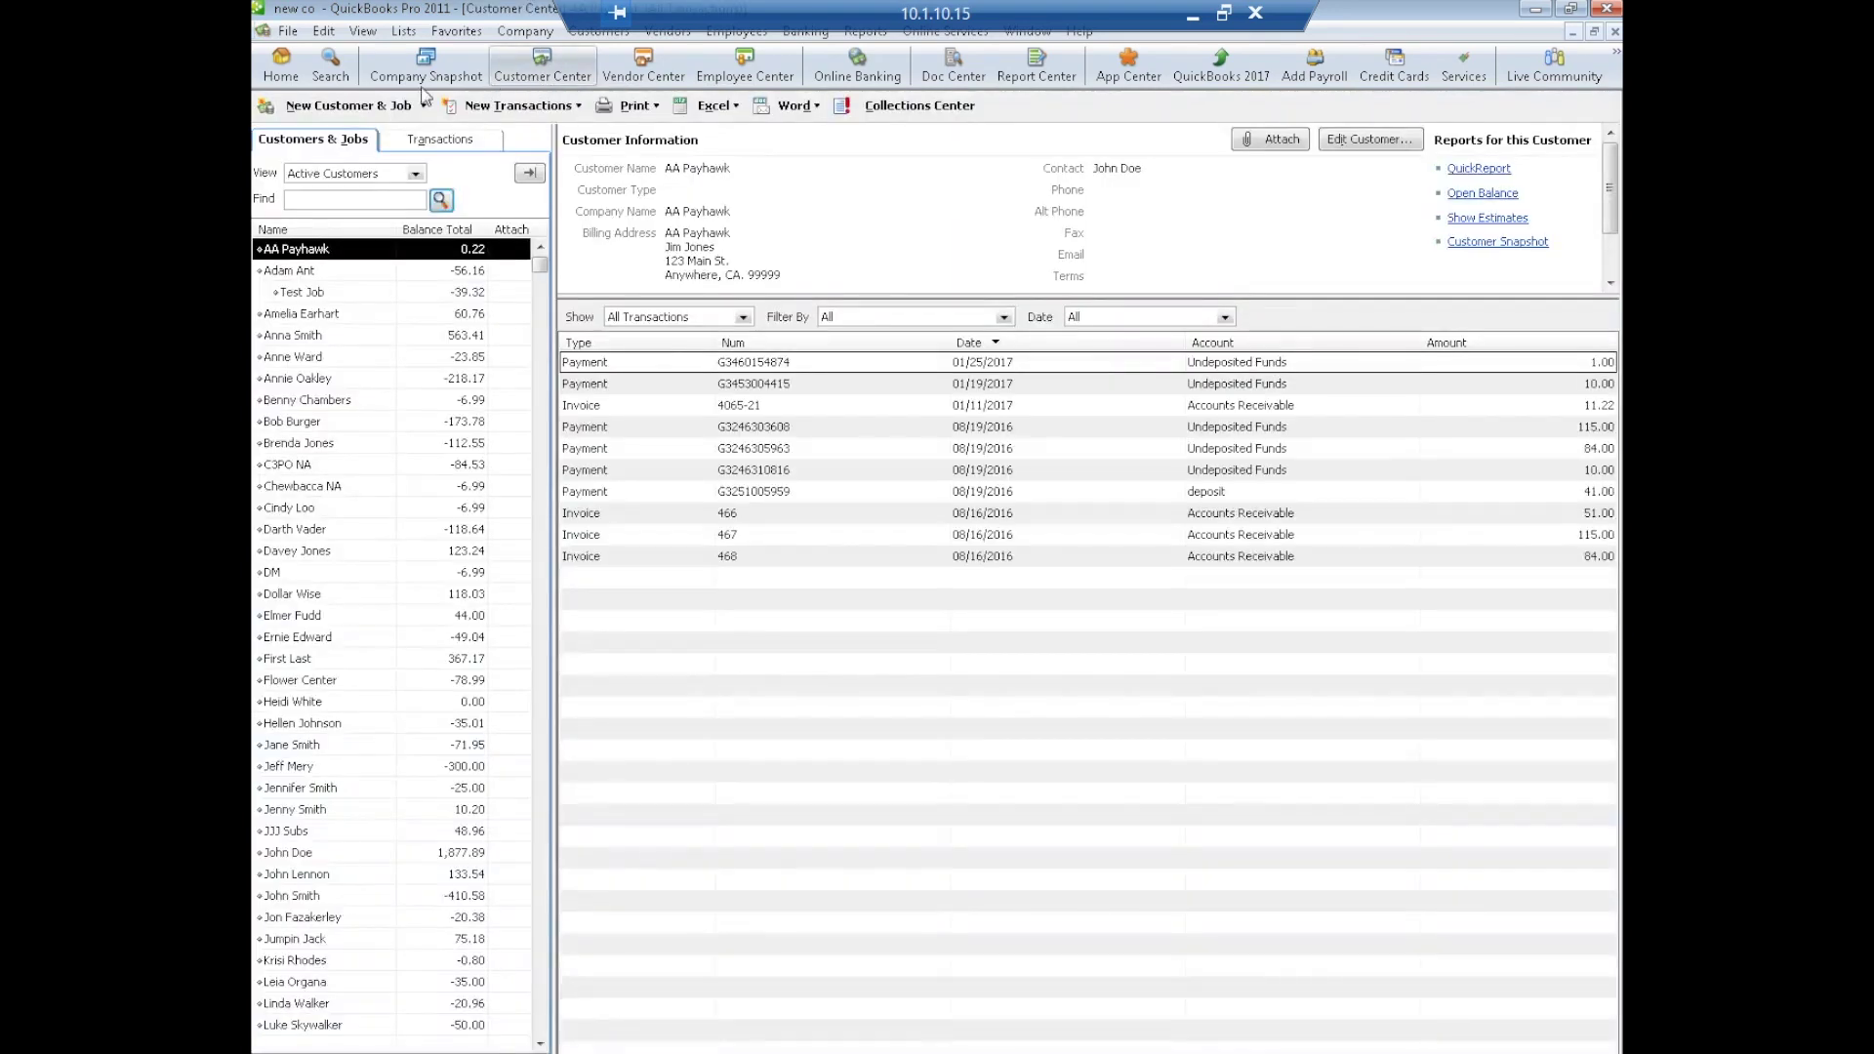
{"action": "left_click", "coordinate": [293, 335]}
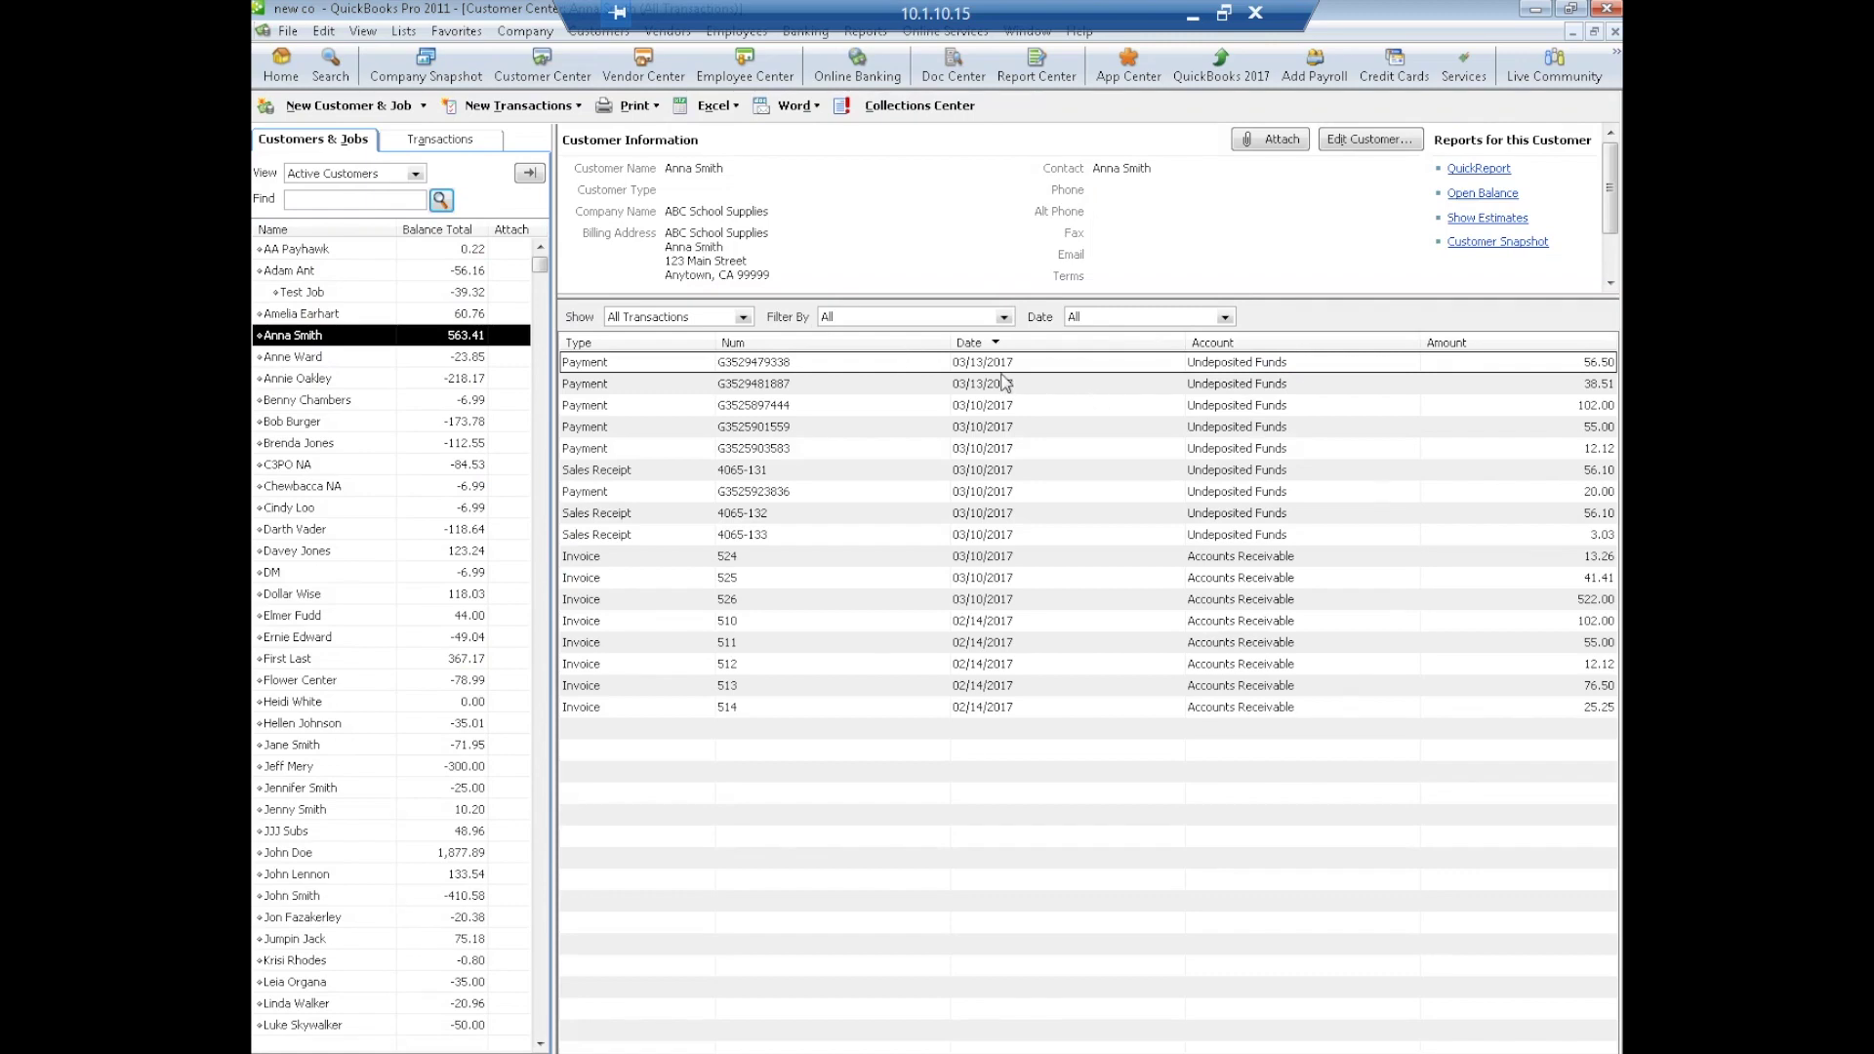
{"action": "double_click", "coordinate": [868, 367]}
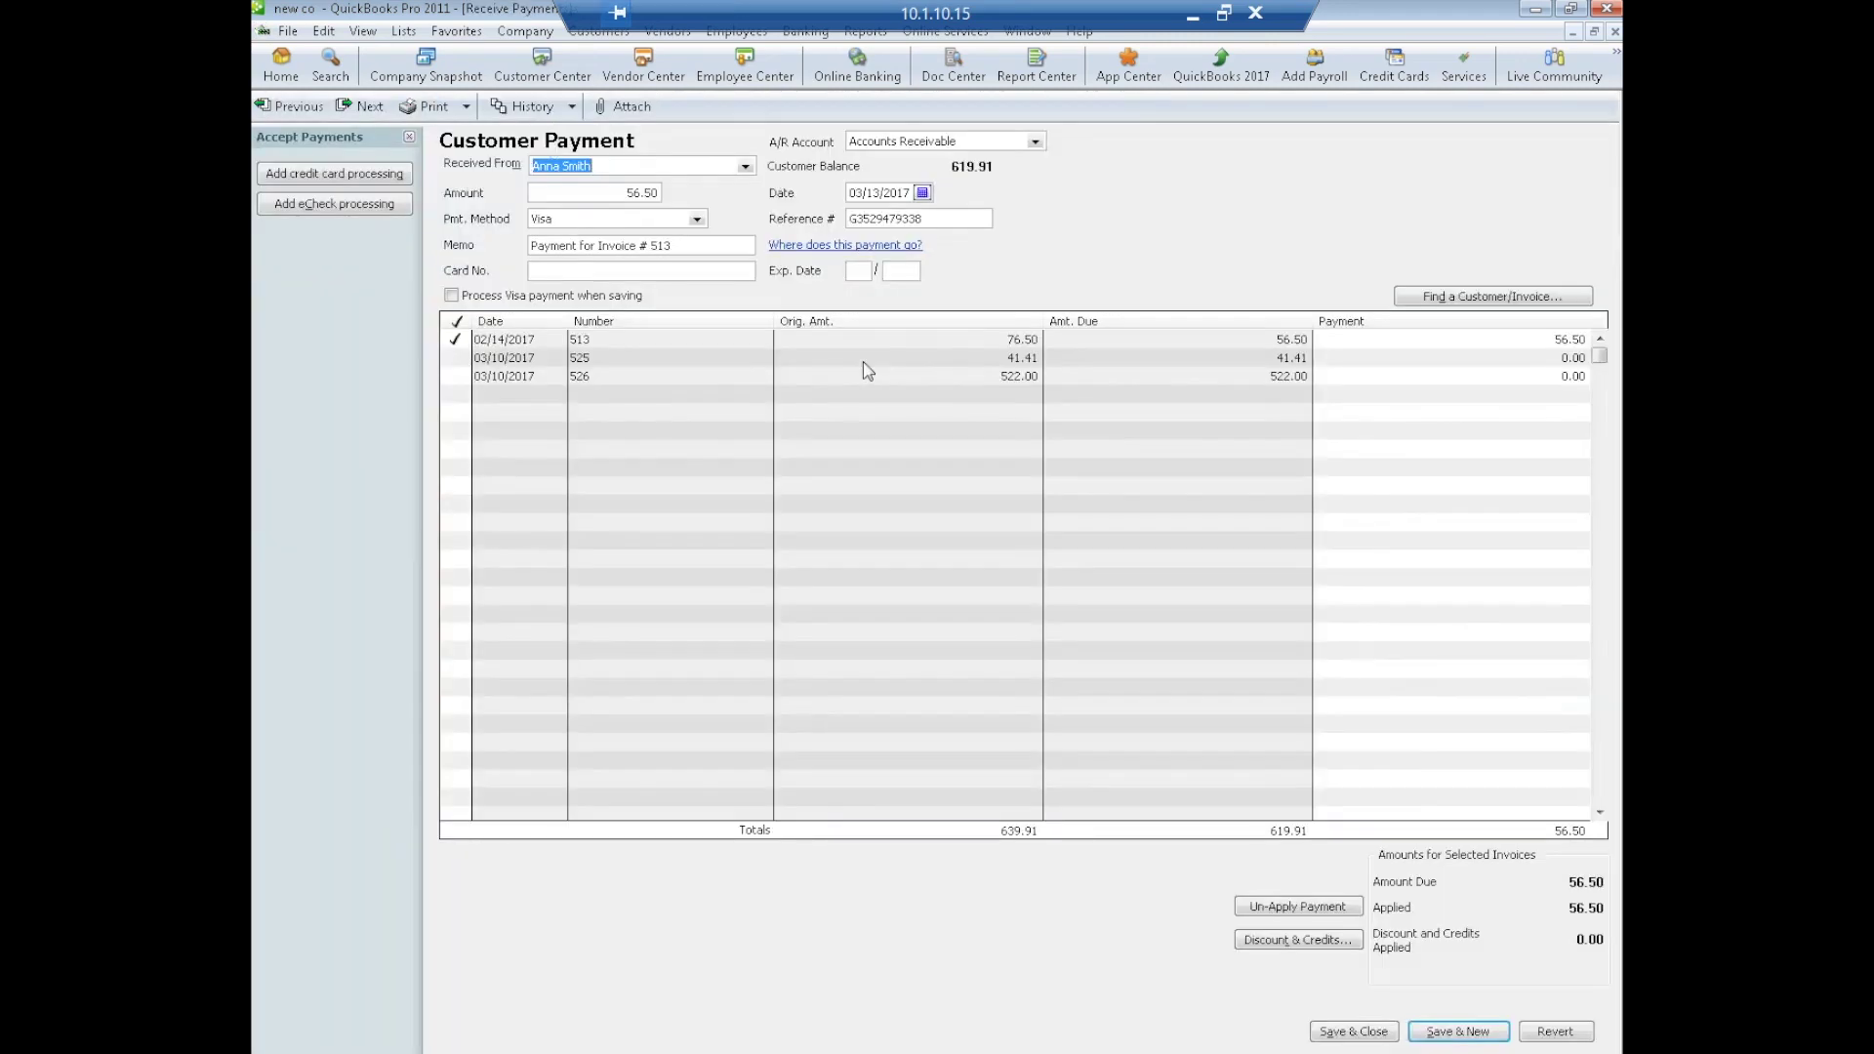
{"action": "double_click", "coordinate": [600, 343]}
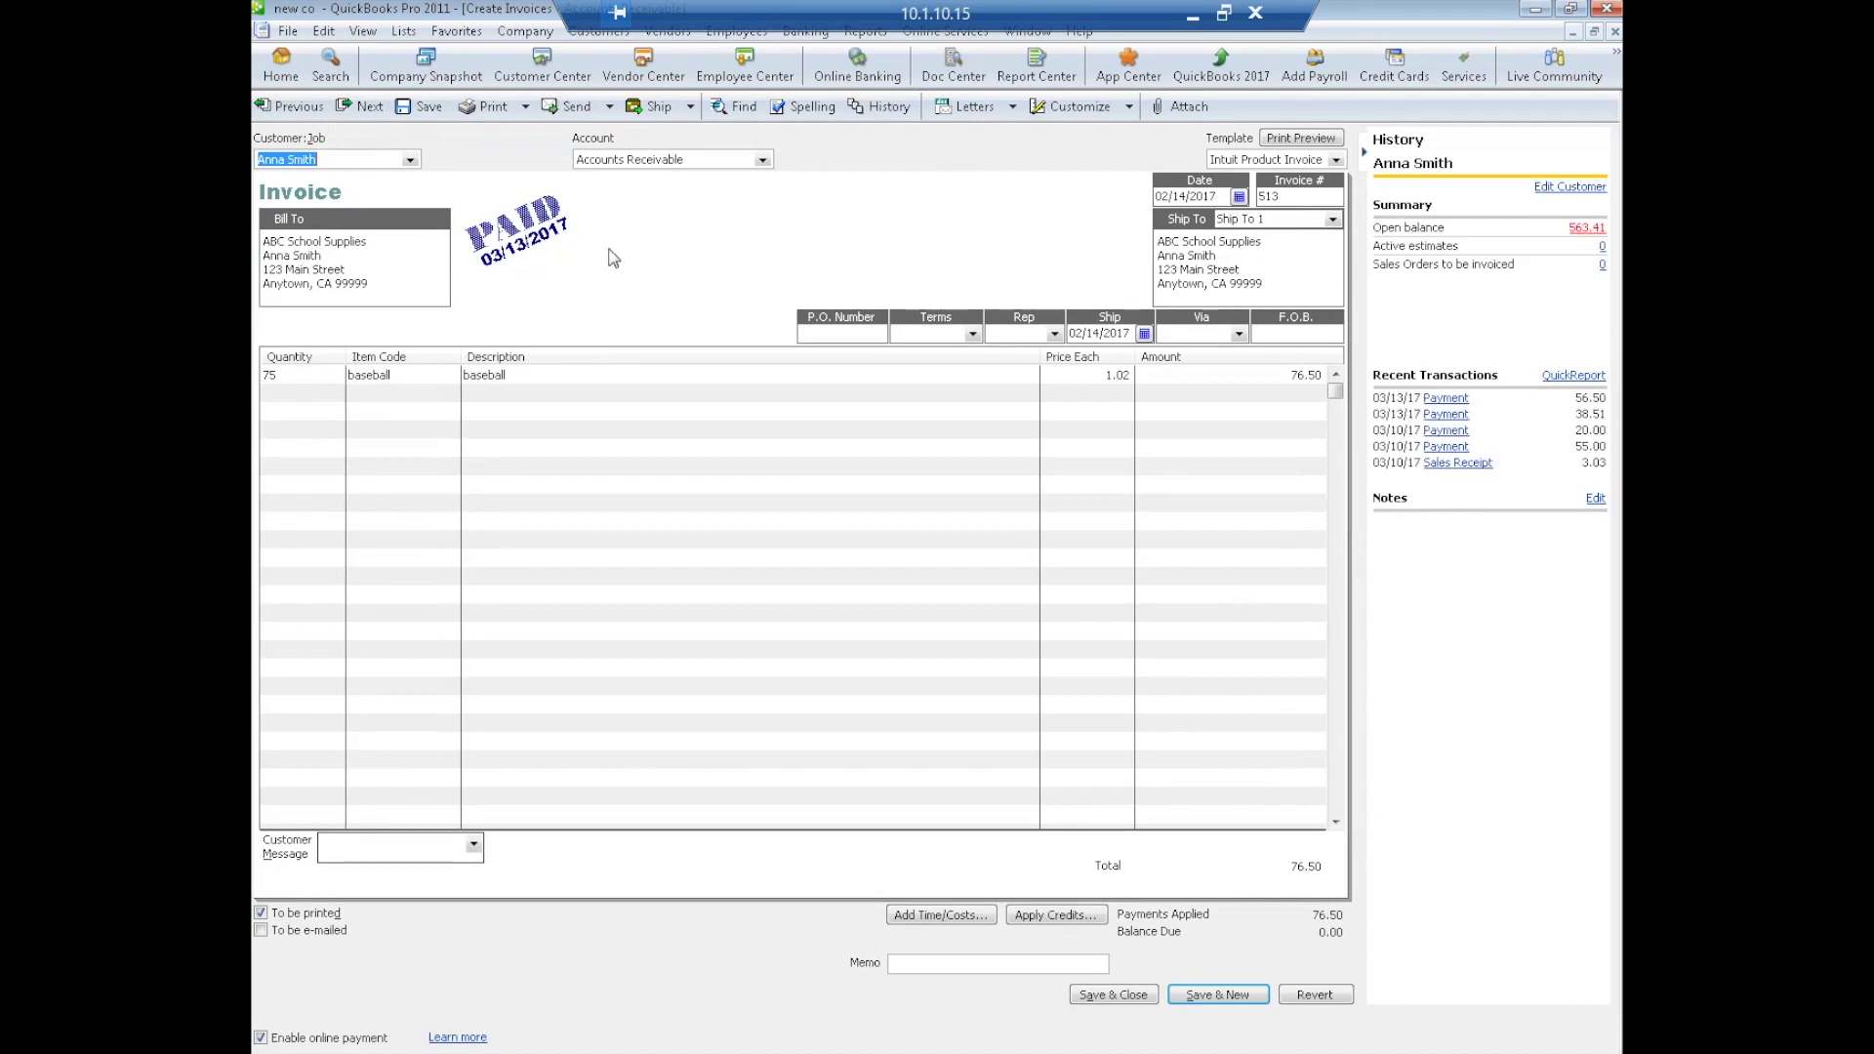
{"action": "left_click", "coordinate": [1616, 31]}
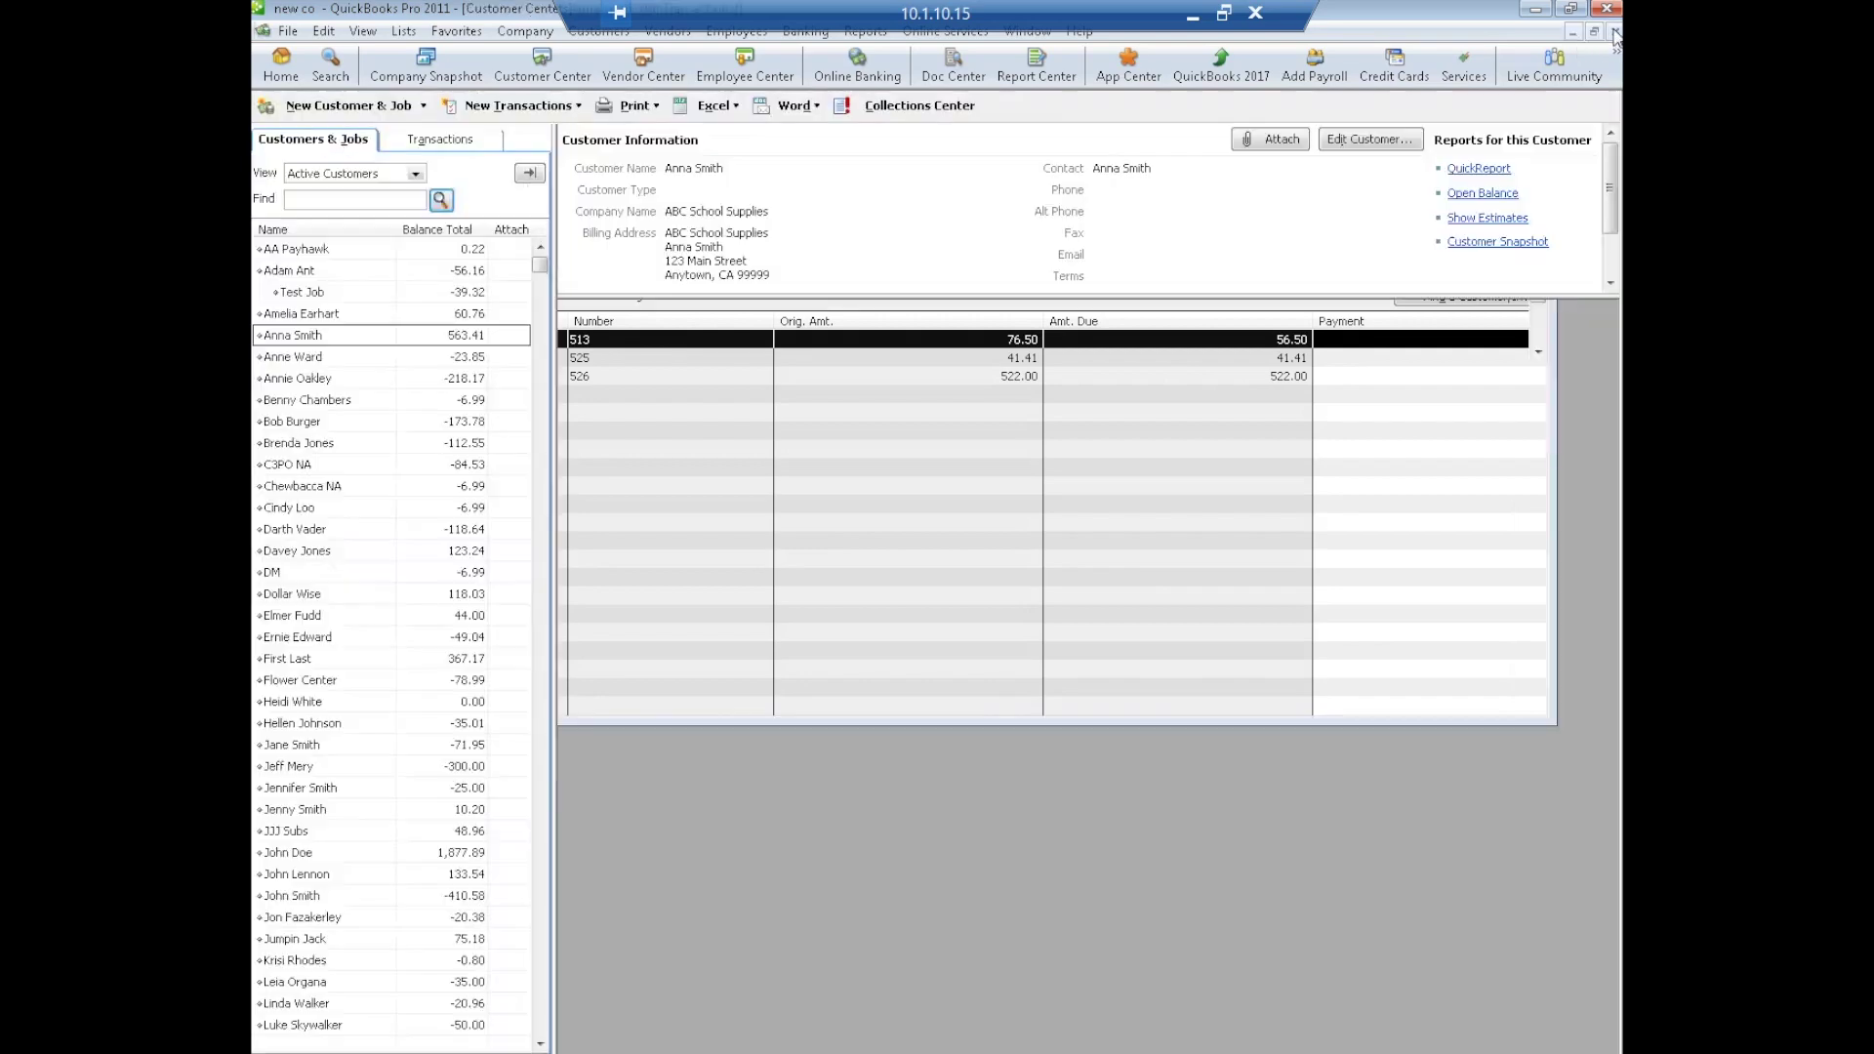
{"action": "left_click", "coordinate": [1616, 32]}
{"action": "left_click", "coordinate": [1616, 31]}
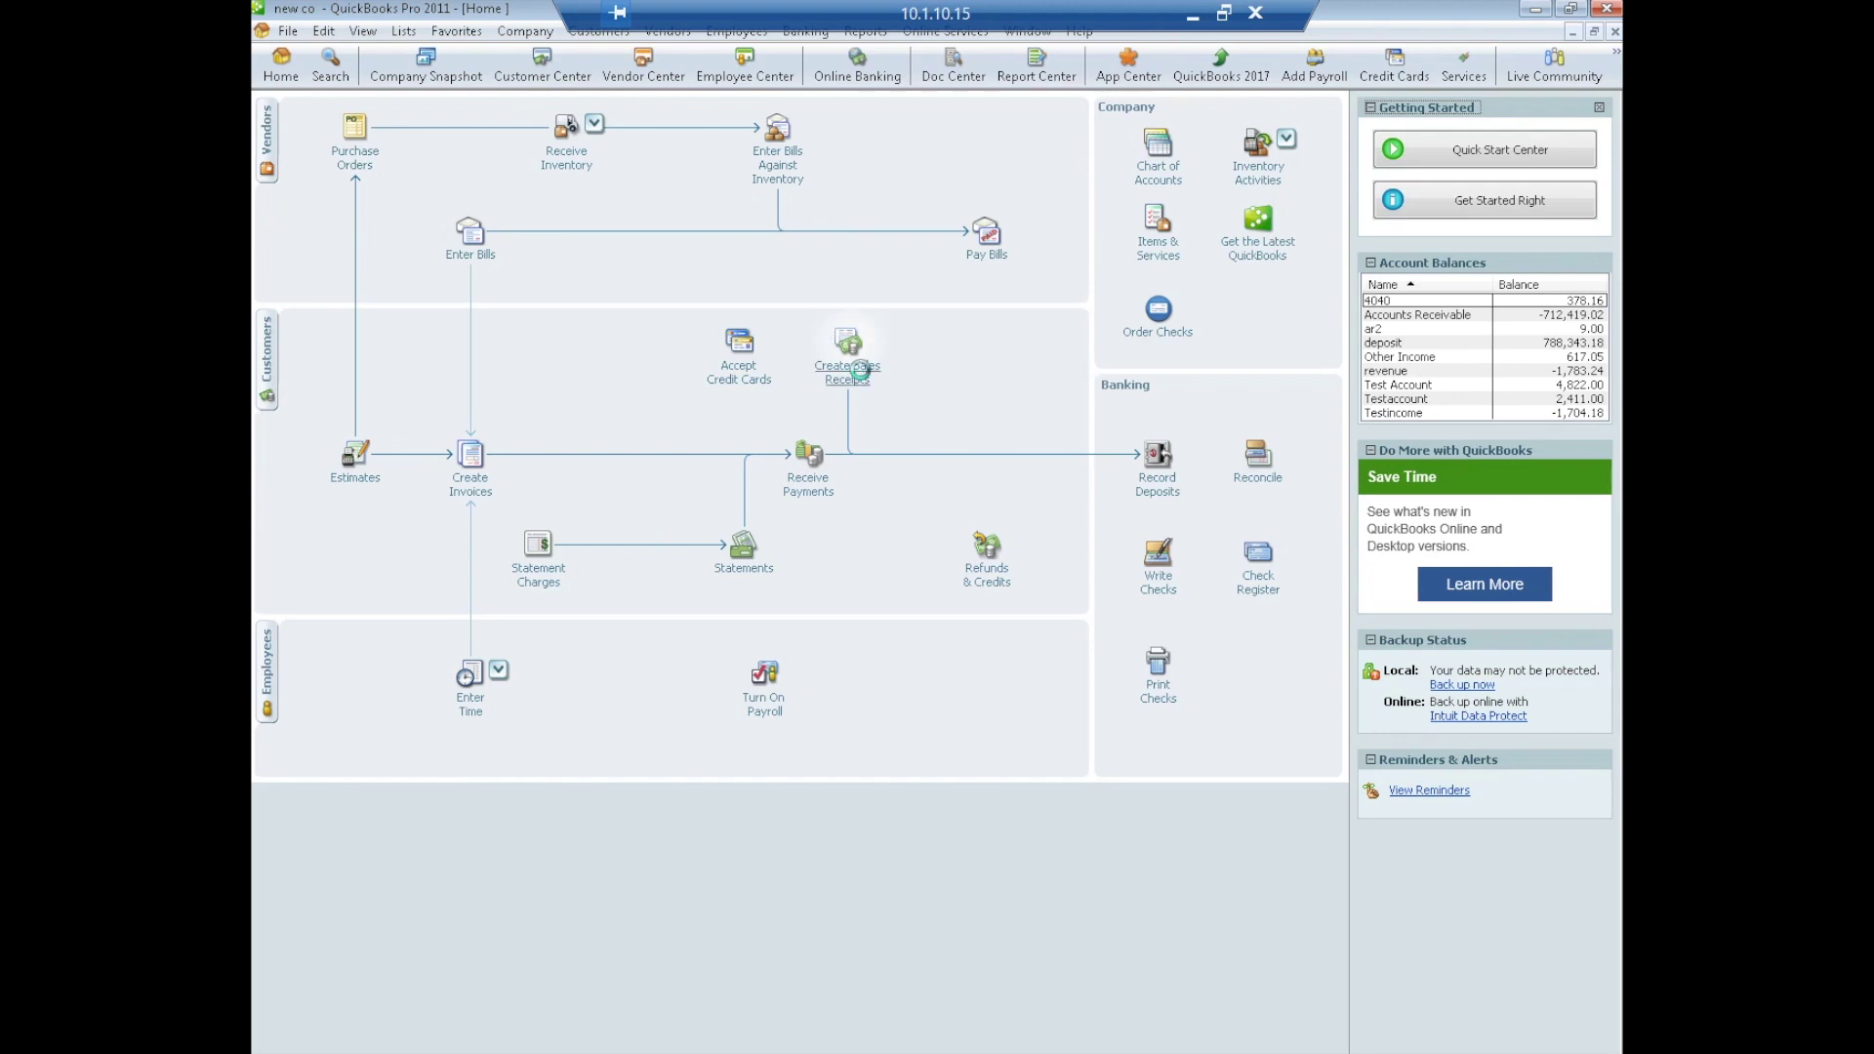
Enter a sales receipt for the customer with 14 baseballs ($14.28) and save it
{"action": "left_click", "coordinate": [847, 342]}
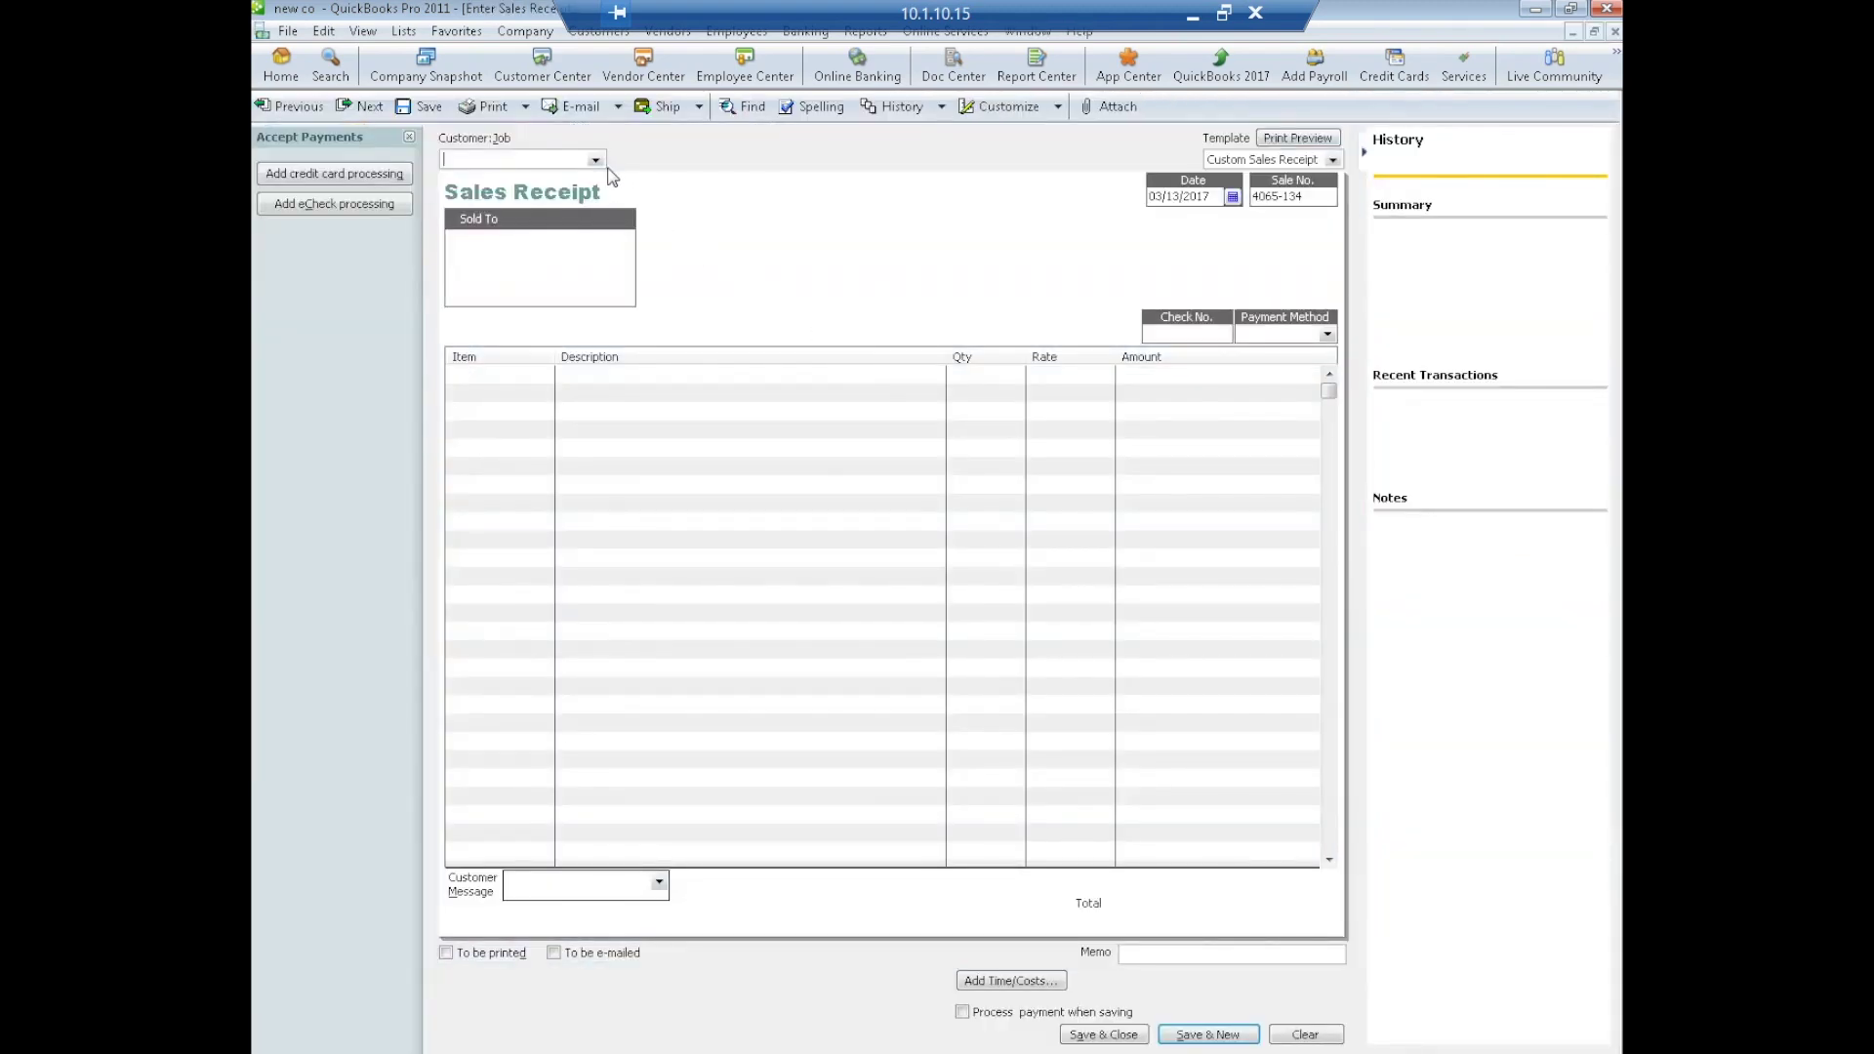
{"action": "left_click", "coordinate": [596, 160]}
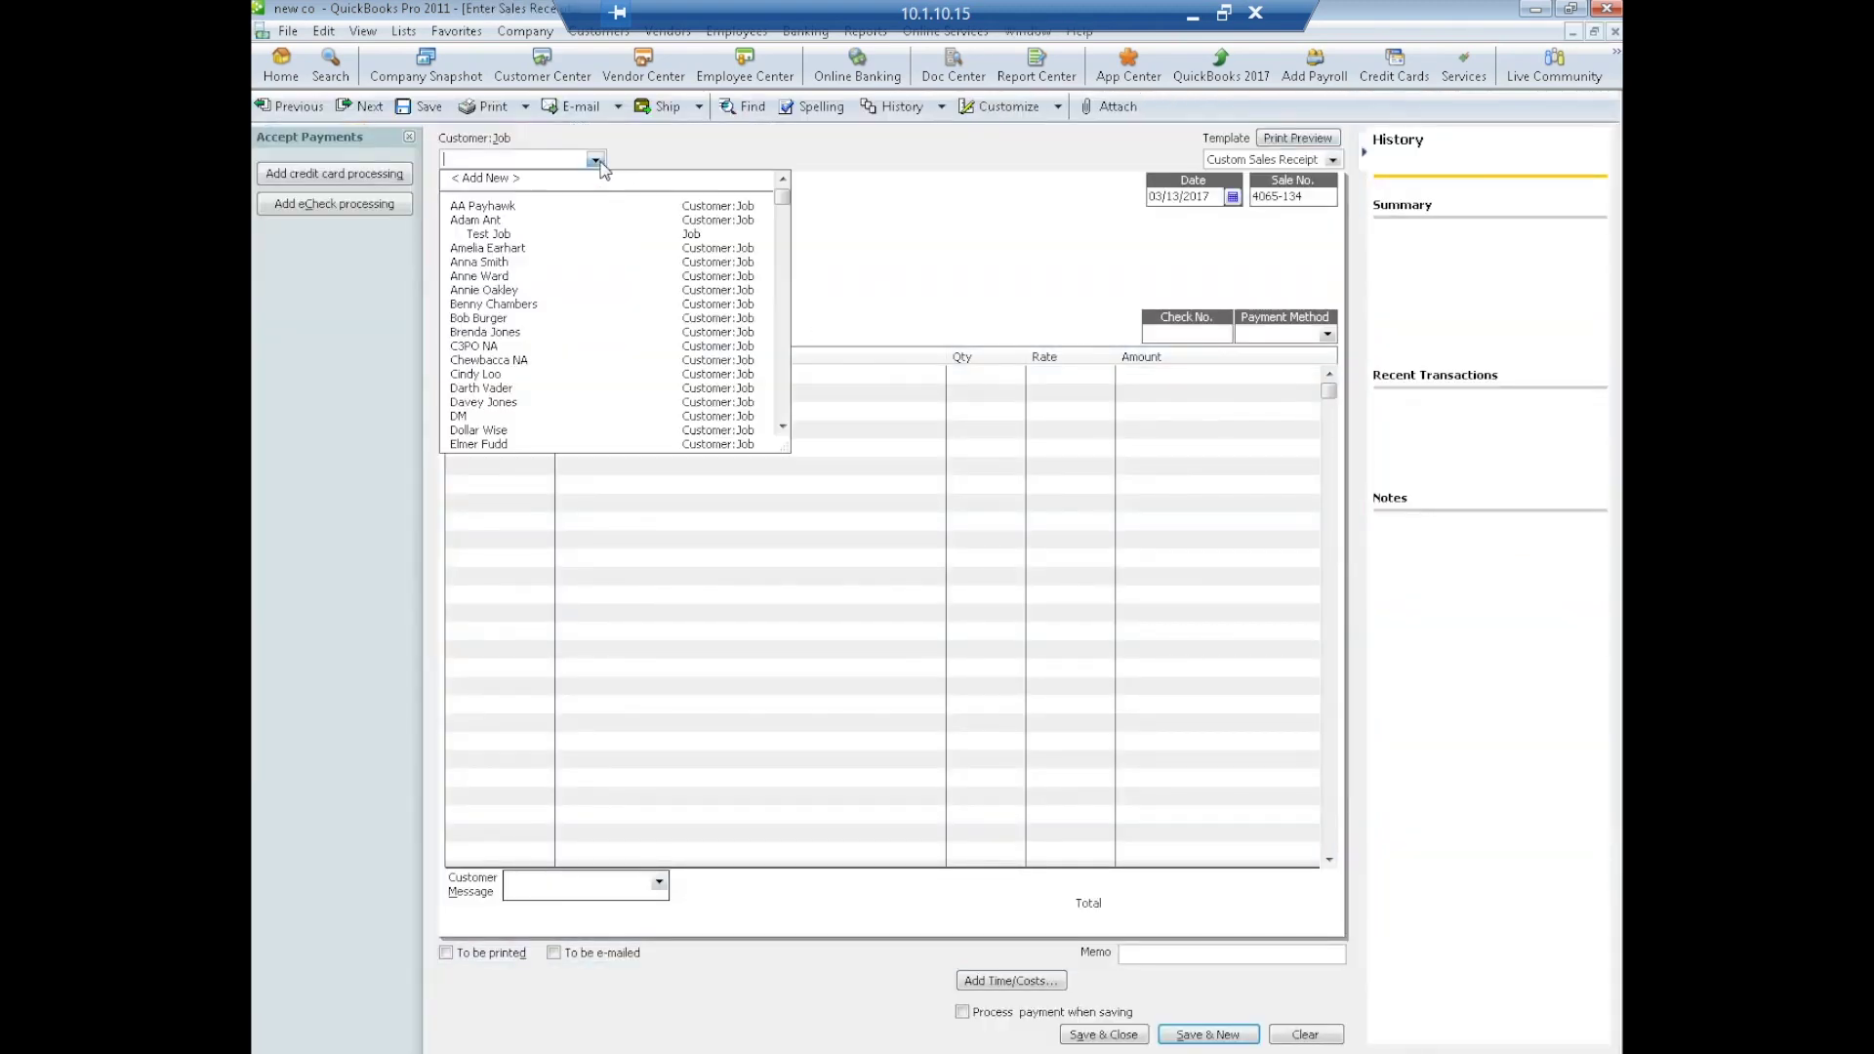
{"action": "left_click", "coordinate": [493, 263]}
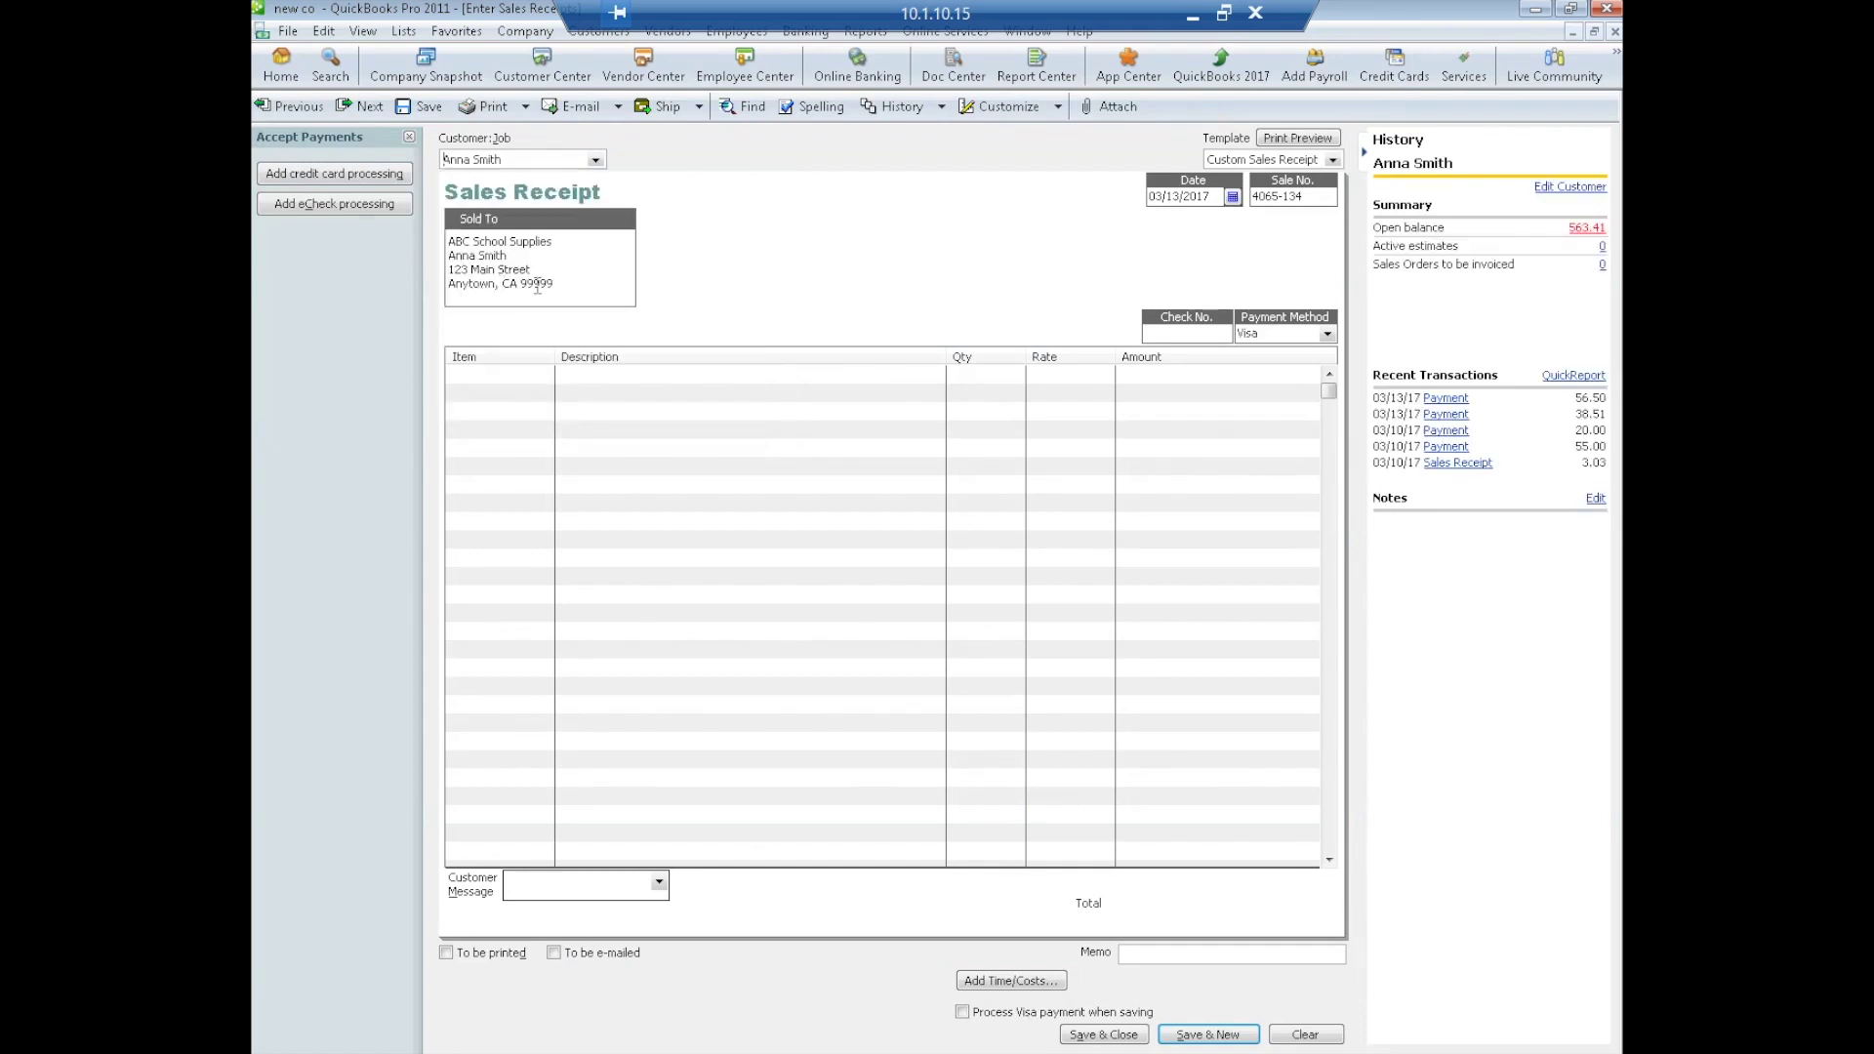
{"action": "left_click", "coordinate": [491, 376]}
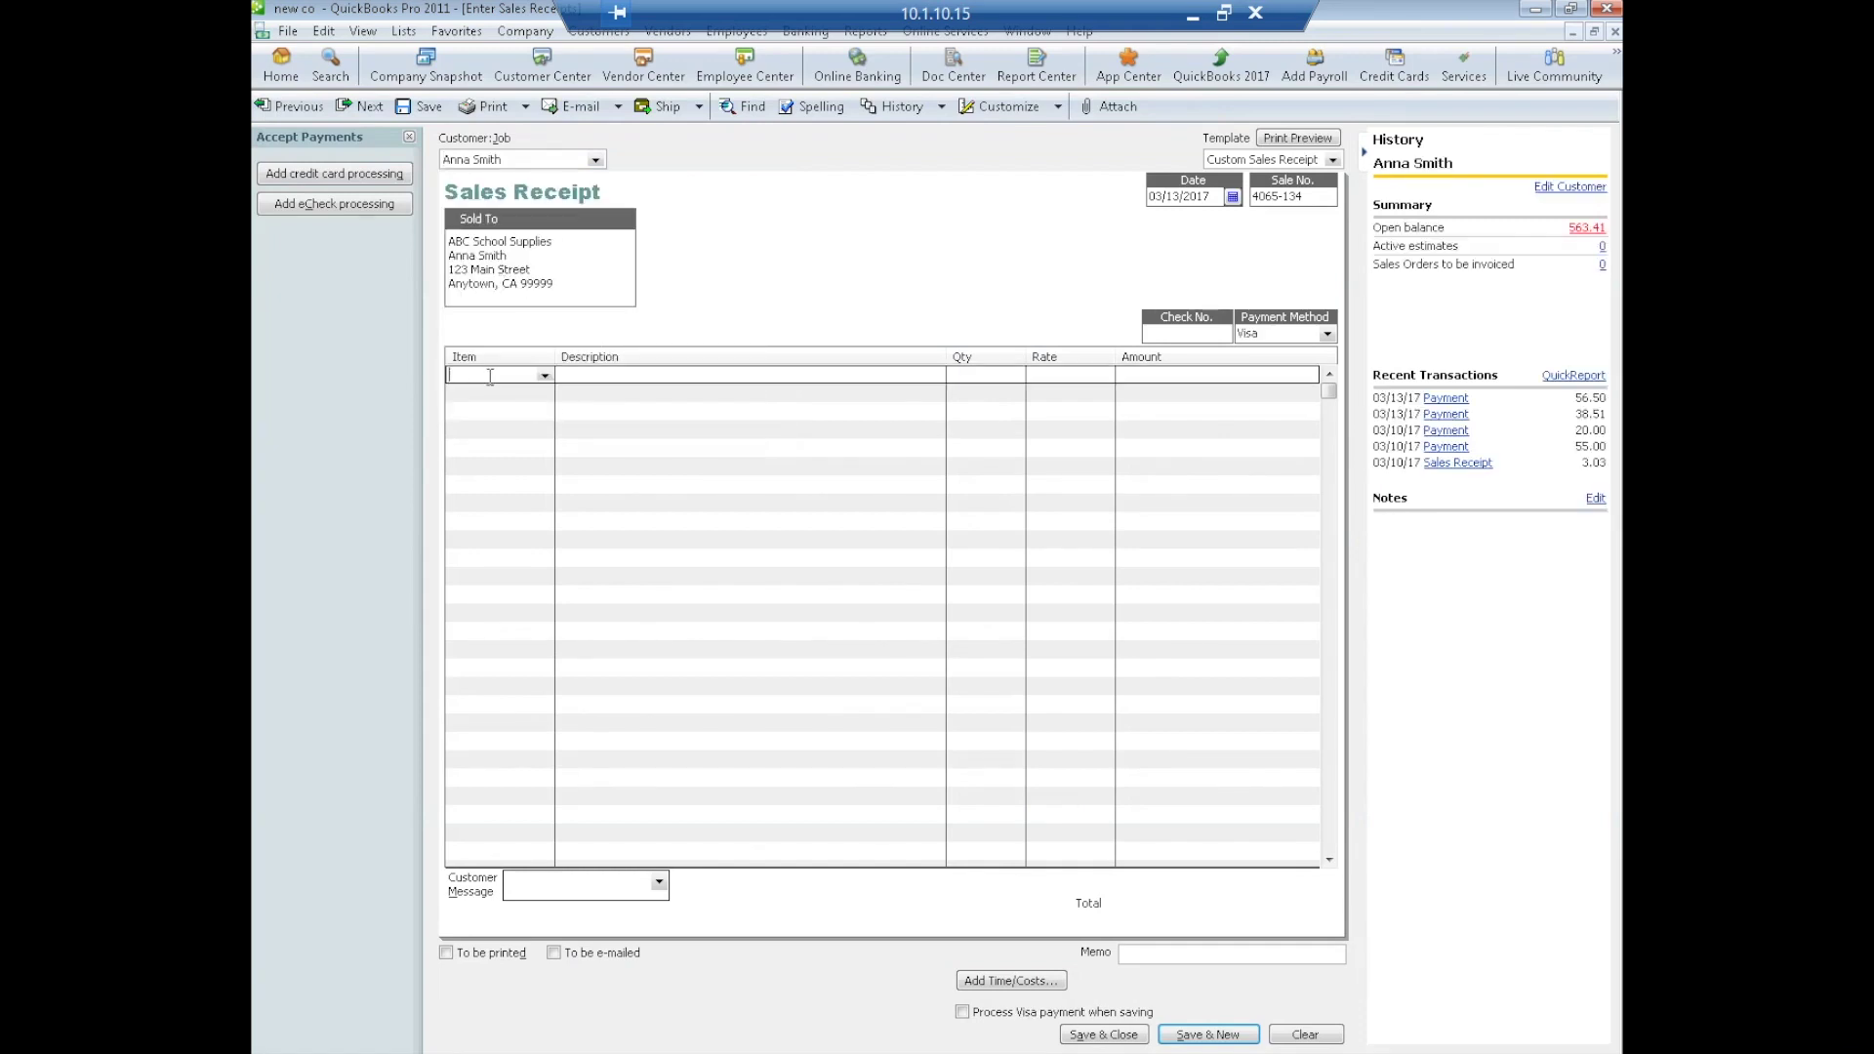
{"action": "left_click", "coordinate": [543, 377]}
{"action": "left_click", "coordinate": [485, 422]}
{"action": "left_click", "coordinate": [979, 376]}
{"action": "type", "text": "14"}
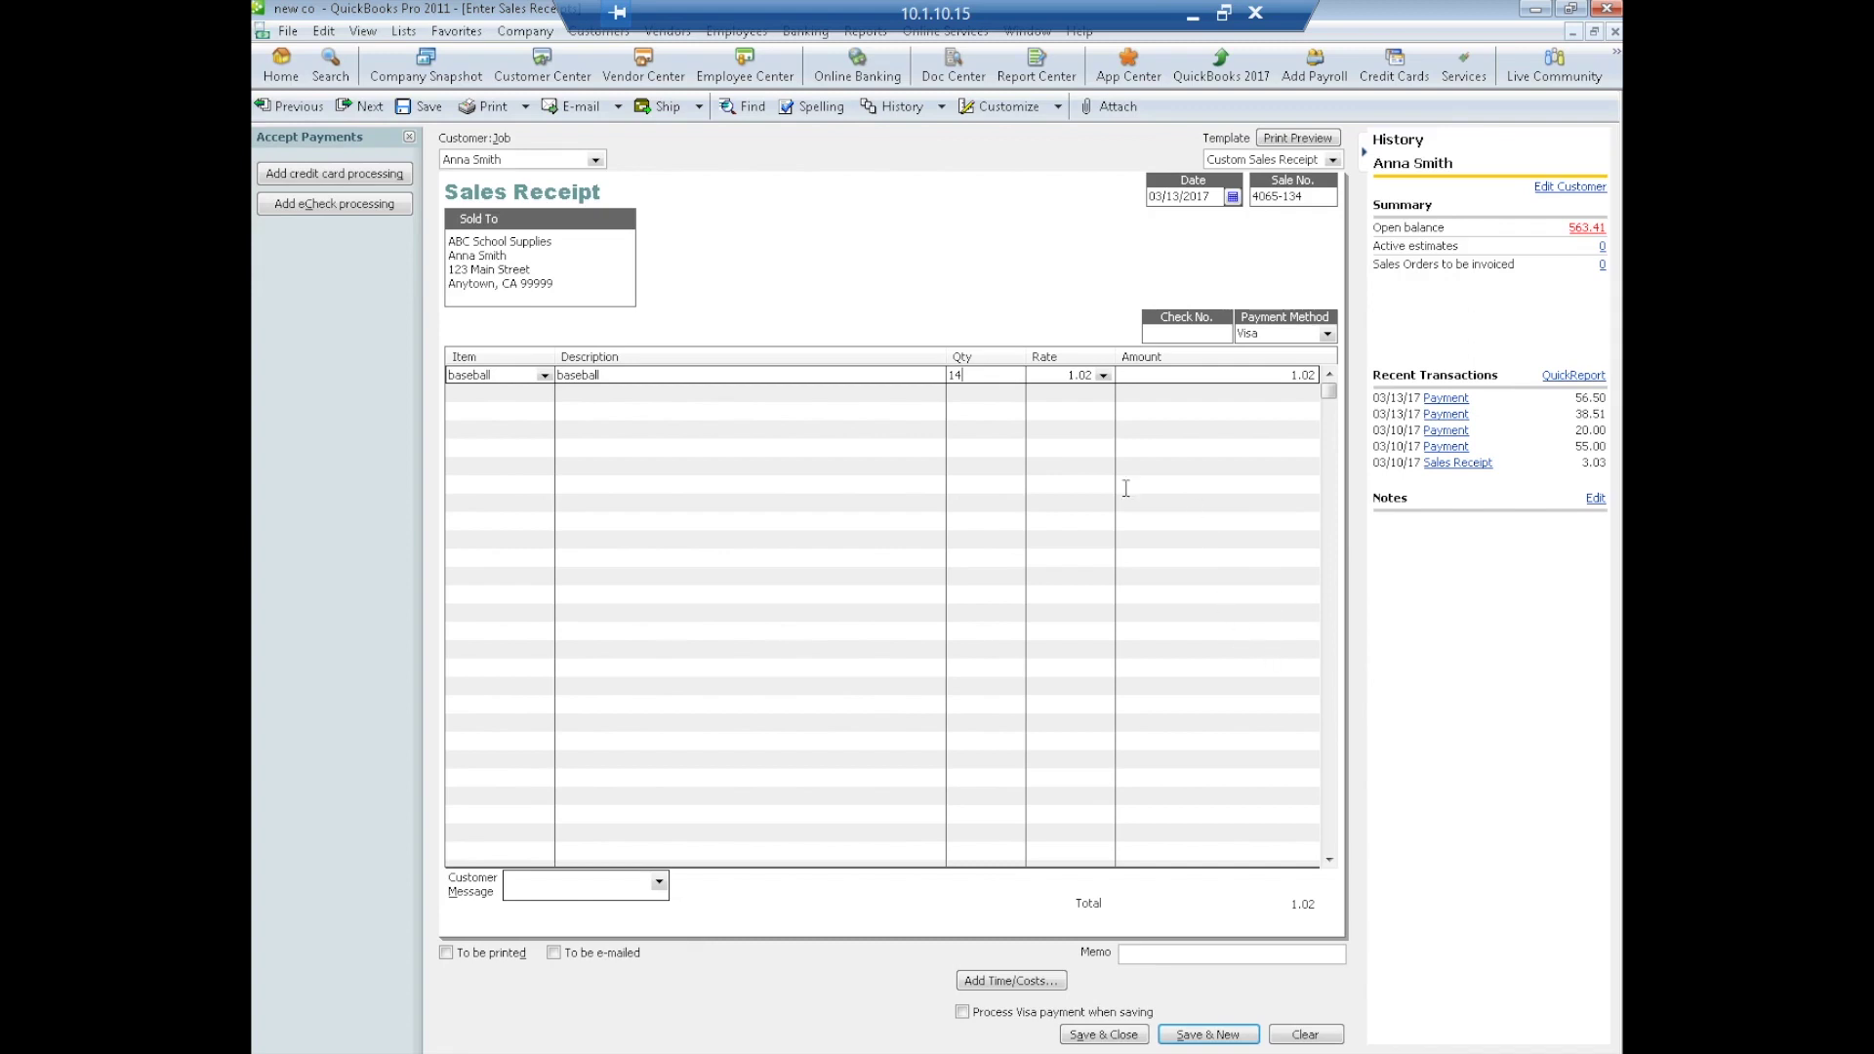
{"action": "key", "text": "Tab"}
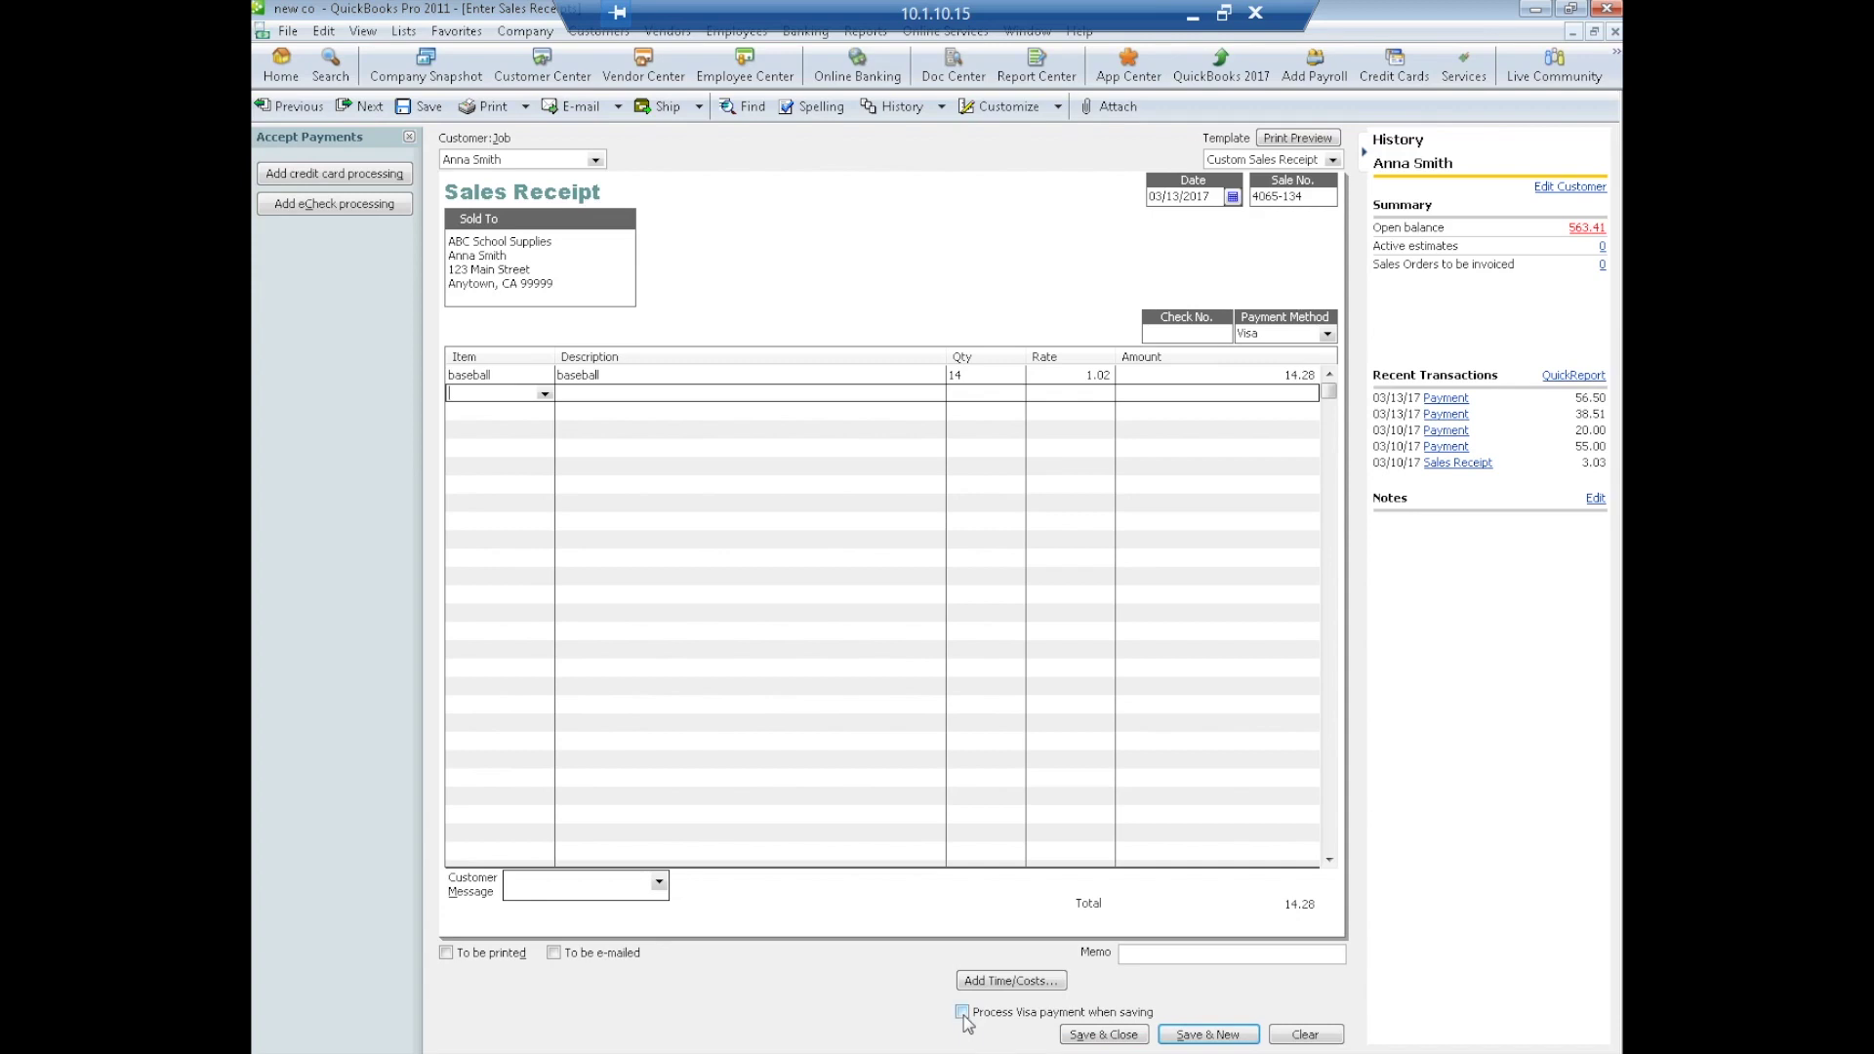
{"action": "left_click", "coordinate": [1103, 1037]}
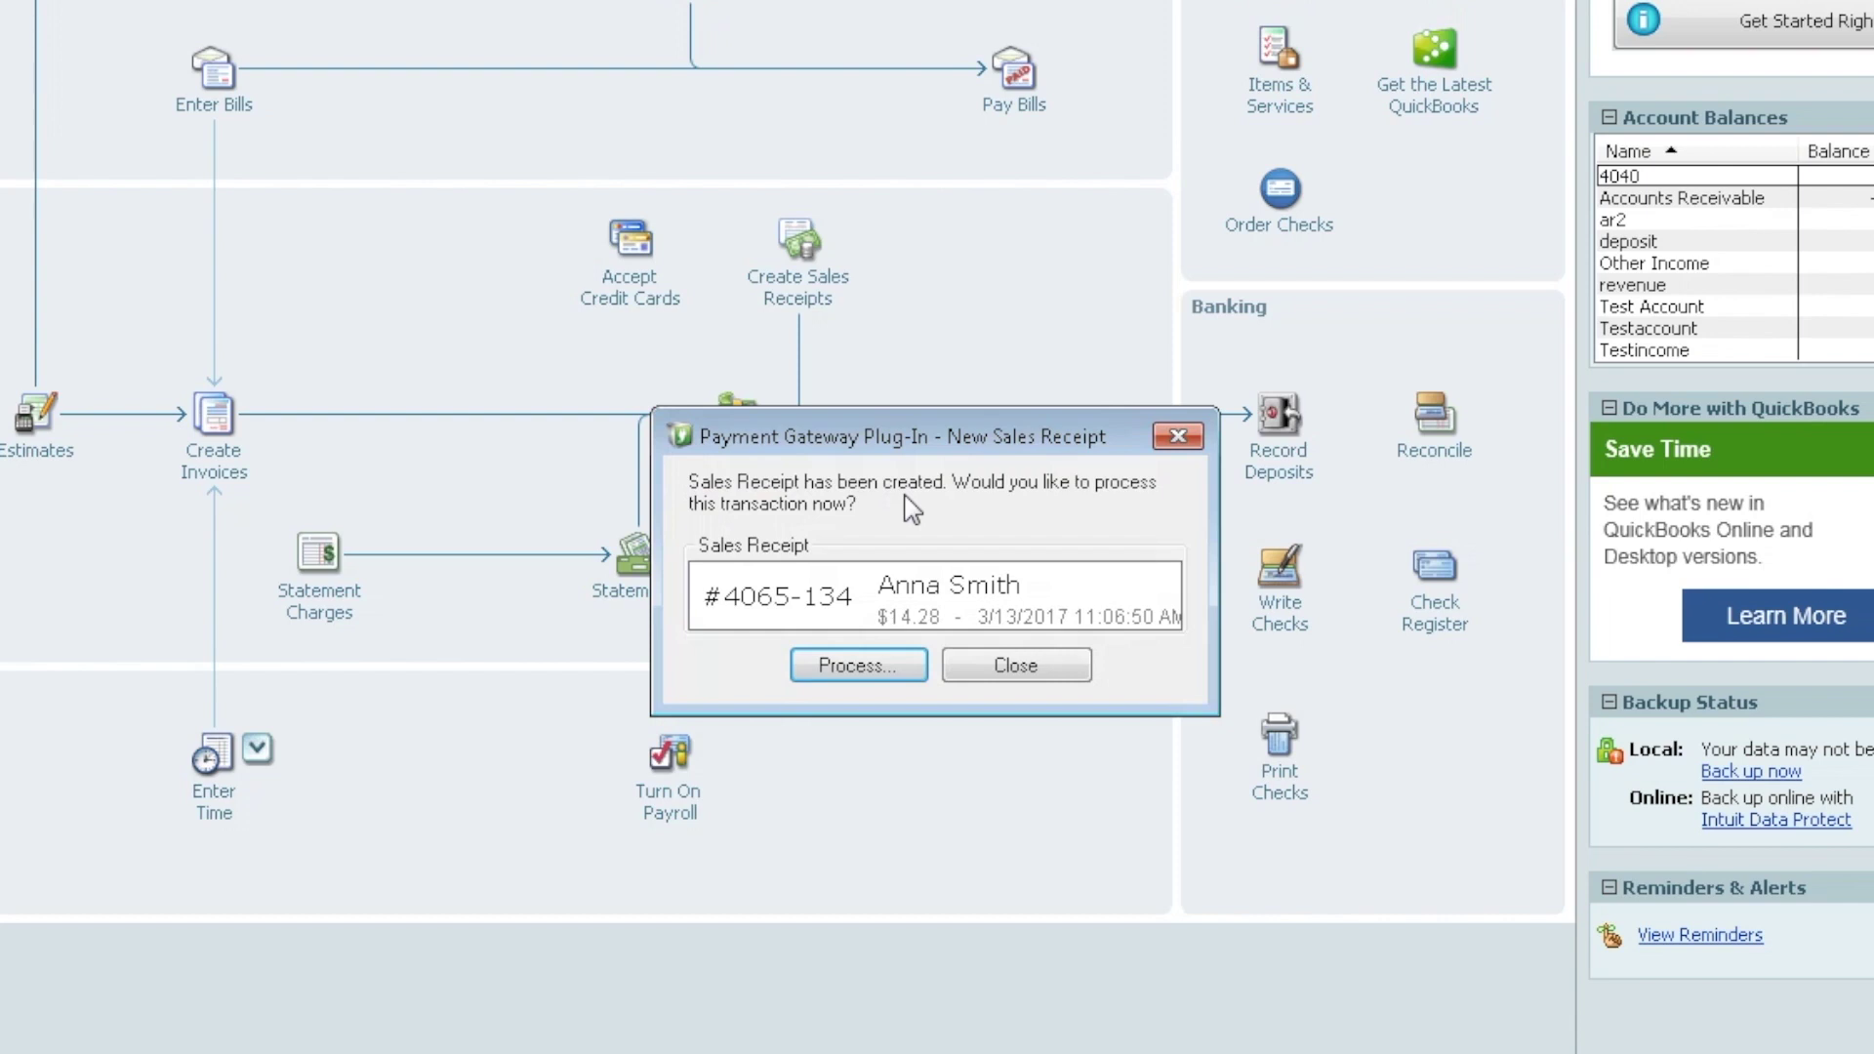
Charge the $14.28 receipt to the card on file and accept the approved transaction result
{"action": "left_click", "coordinate": [825, 667]}
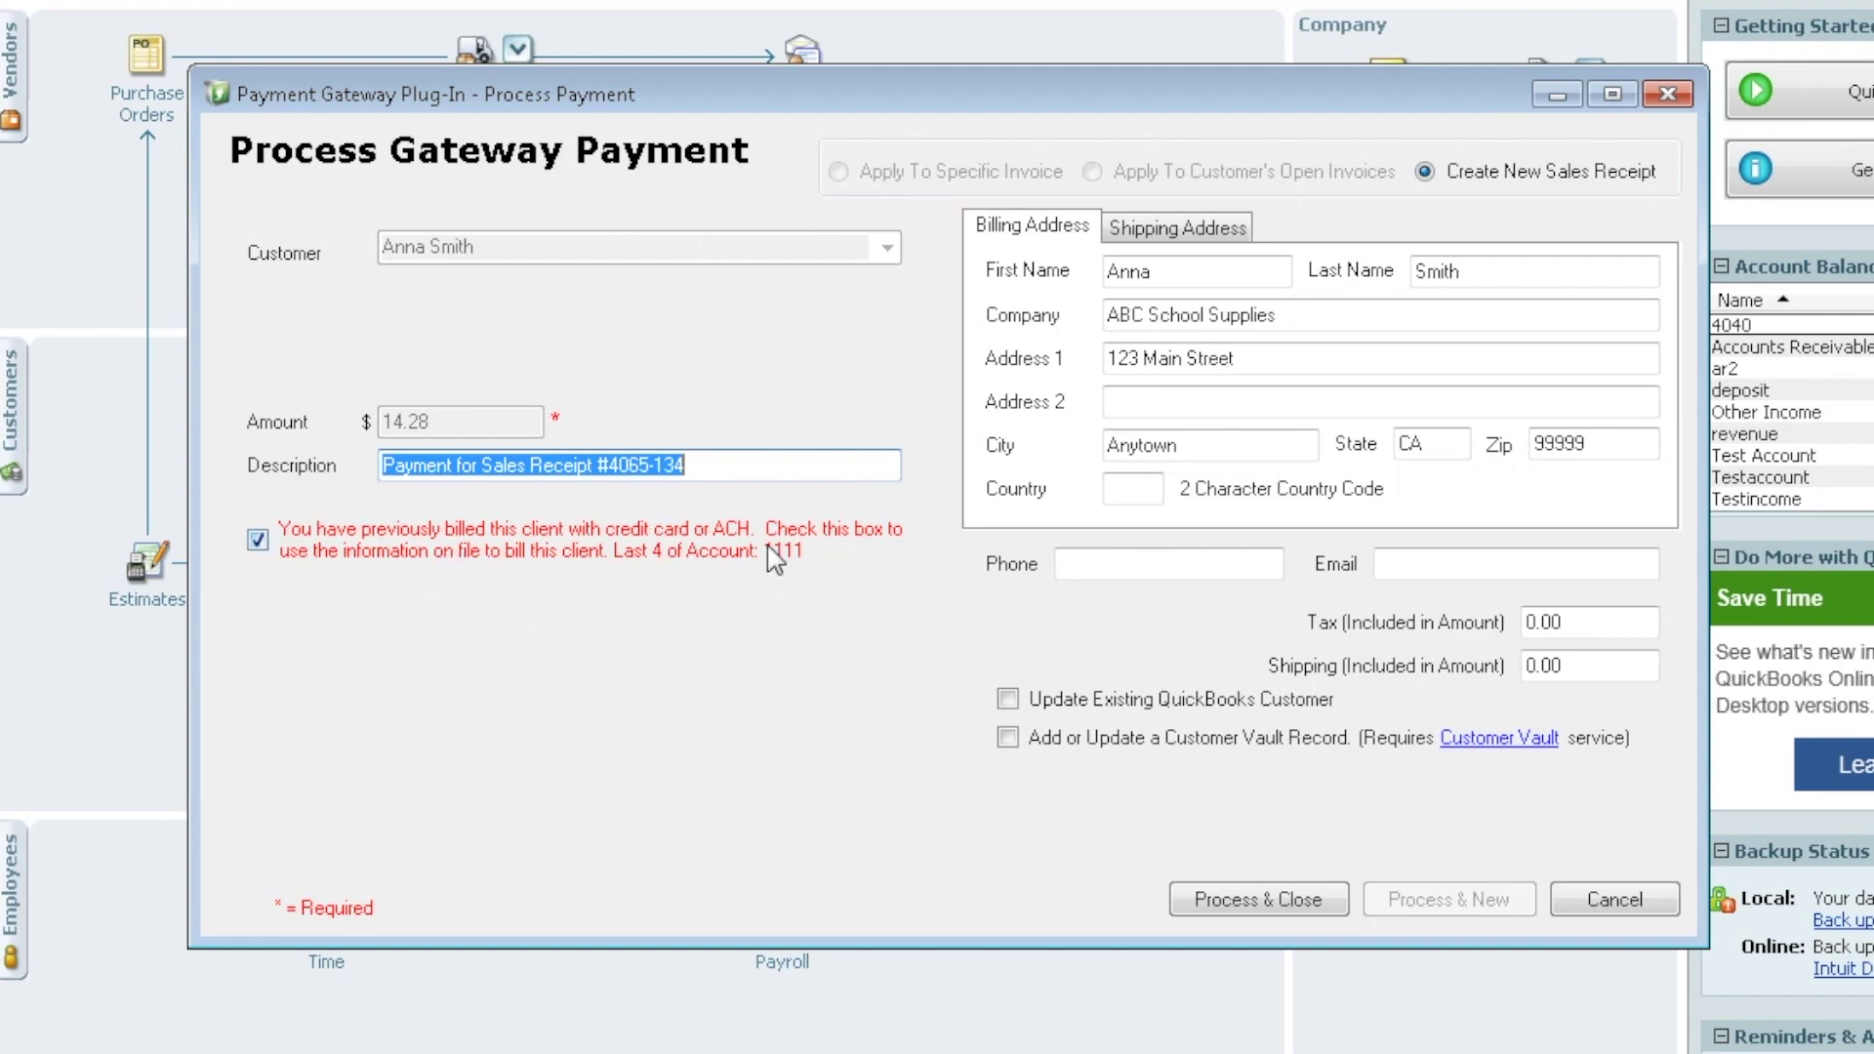
{"action": "left_click", "coordinate": [258, 541]}
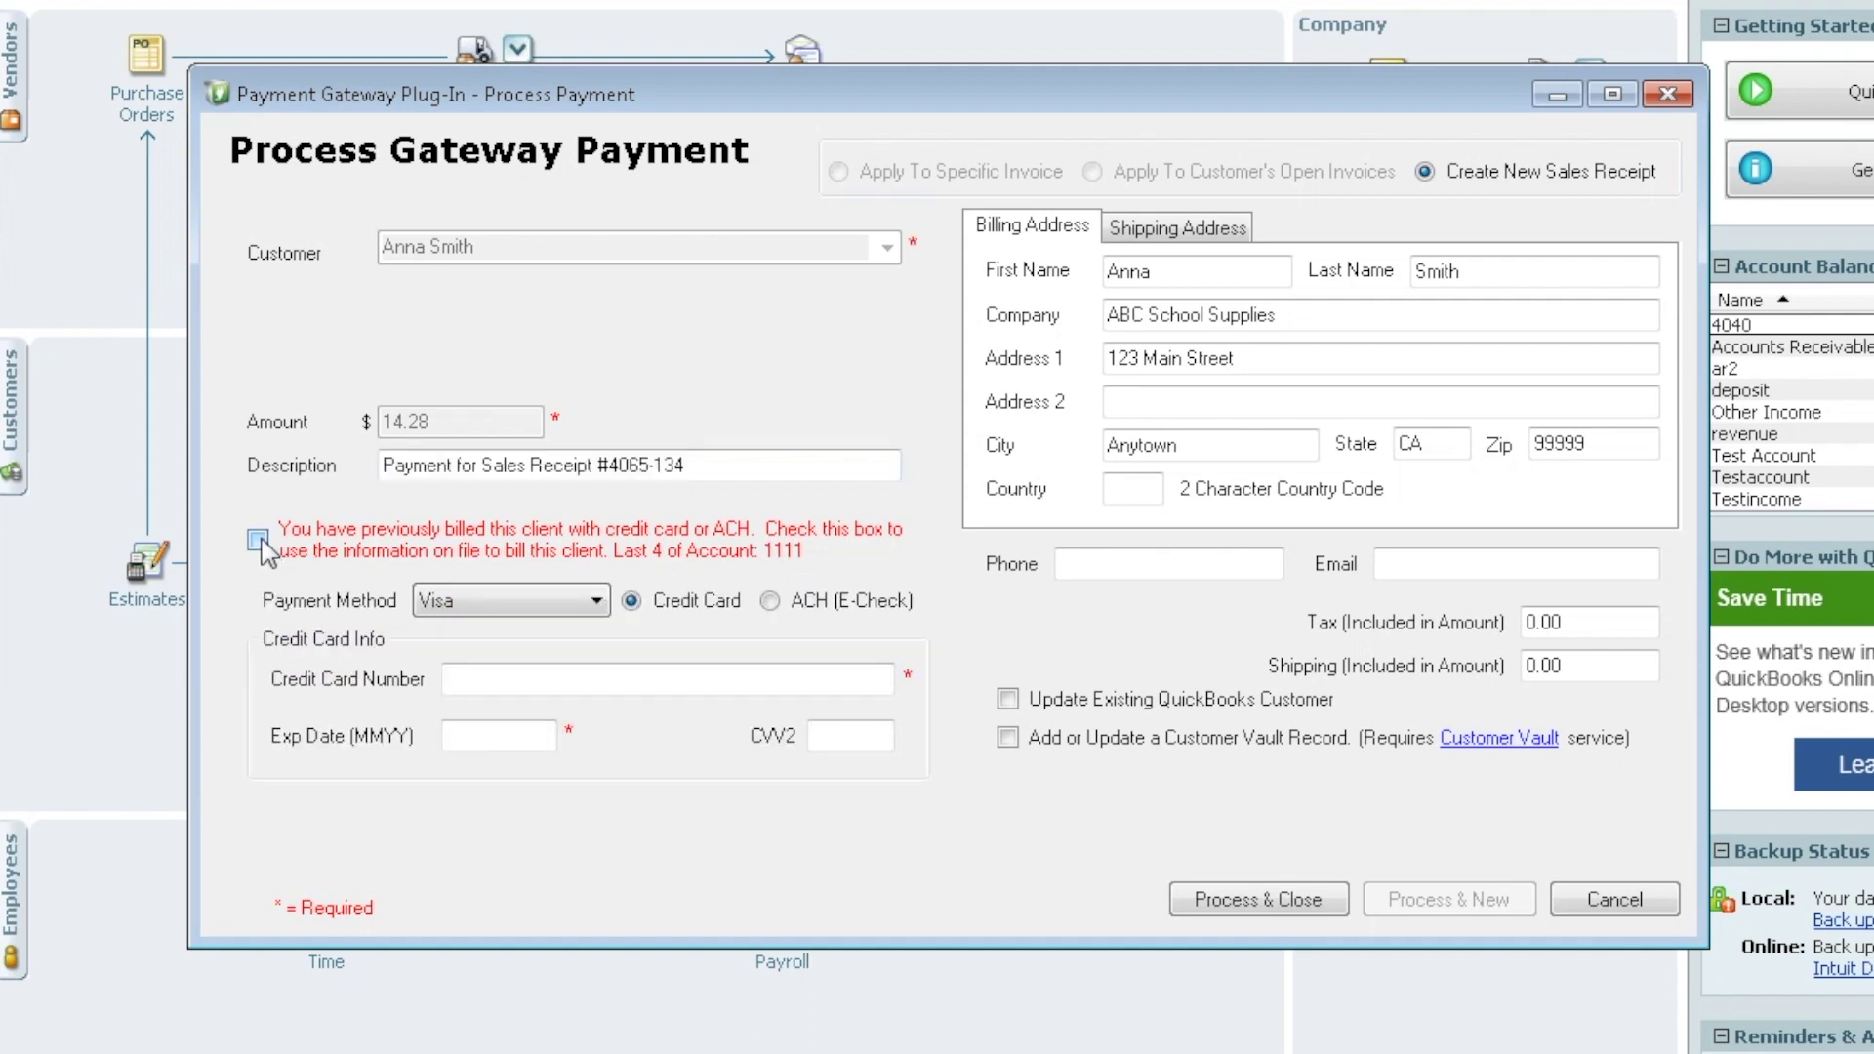
{"action": "left_click", "coordinate": [259, 540]}
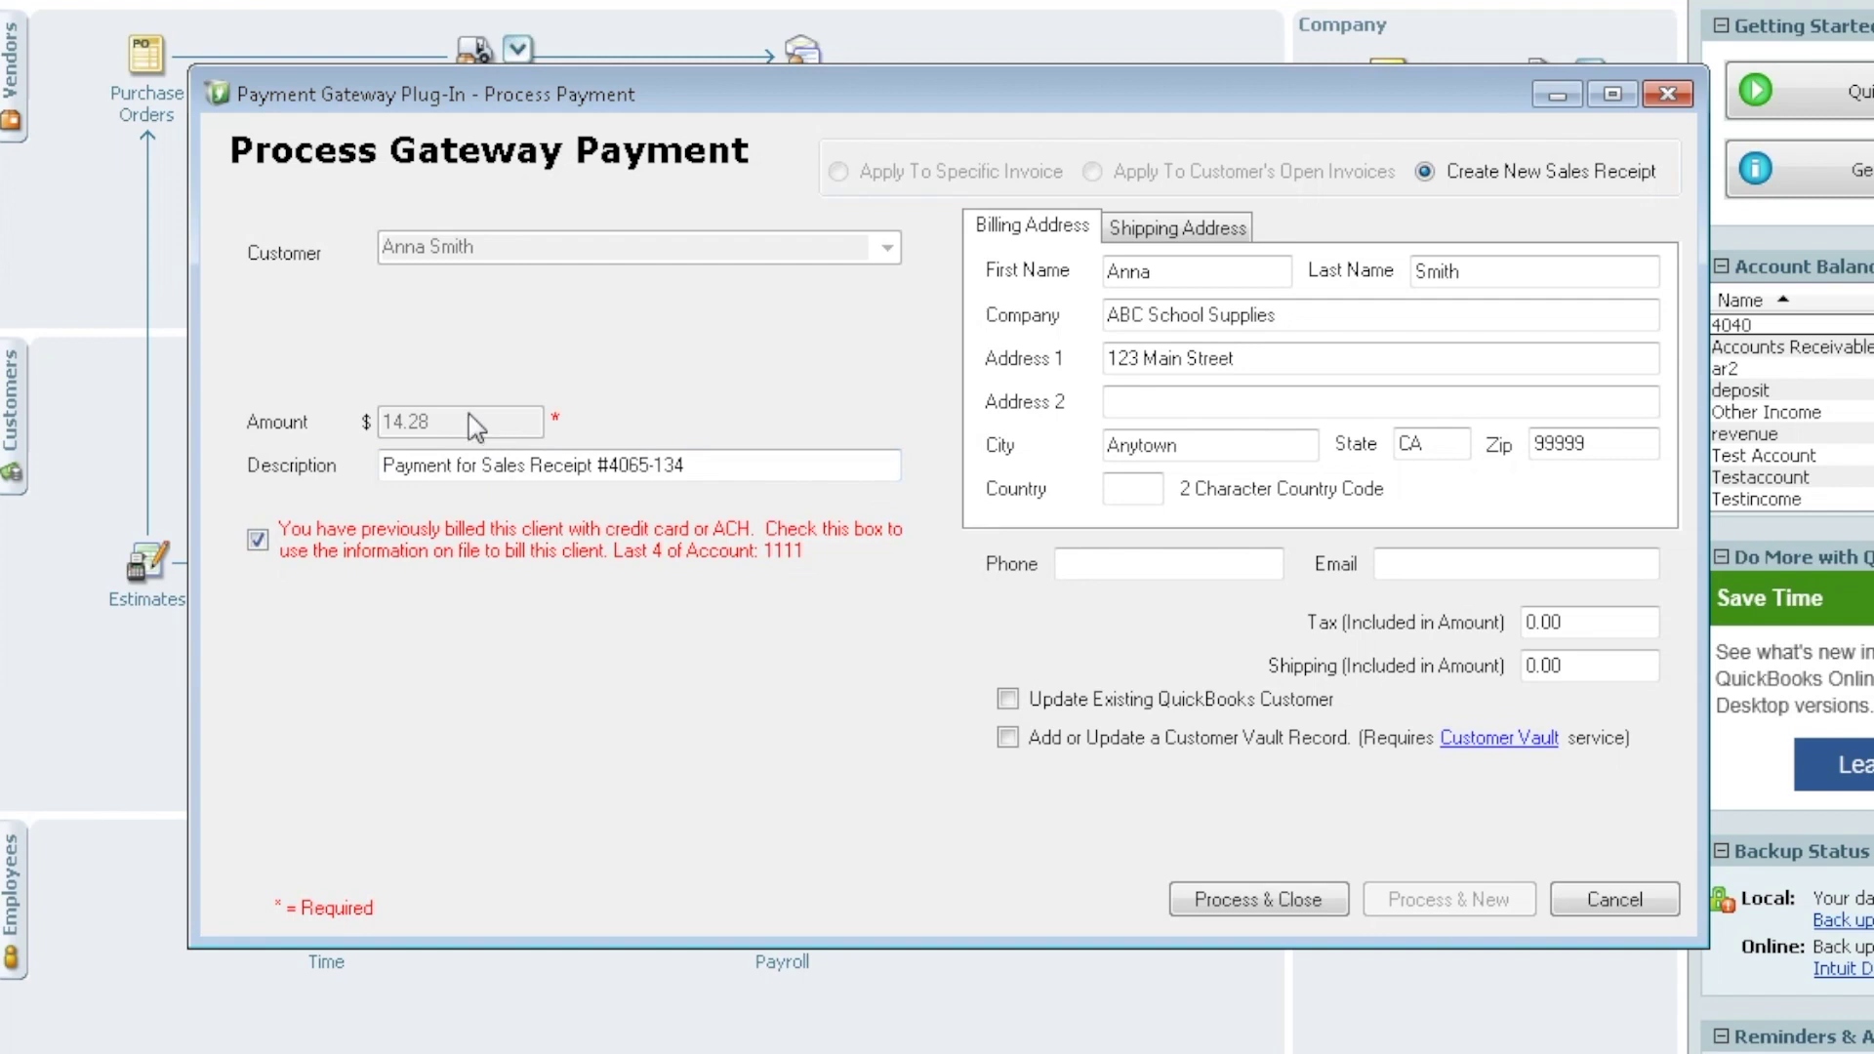
{"action": "left_click", "coordinate": [1269, 906]}
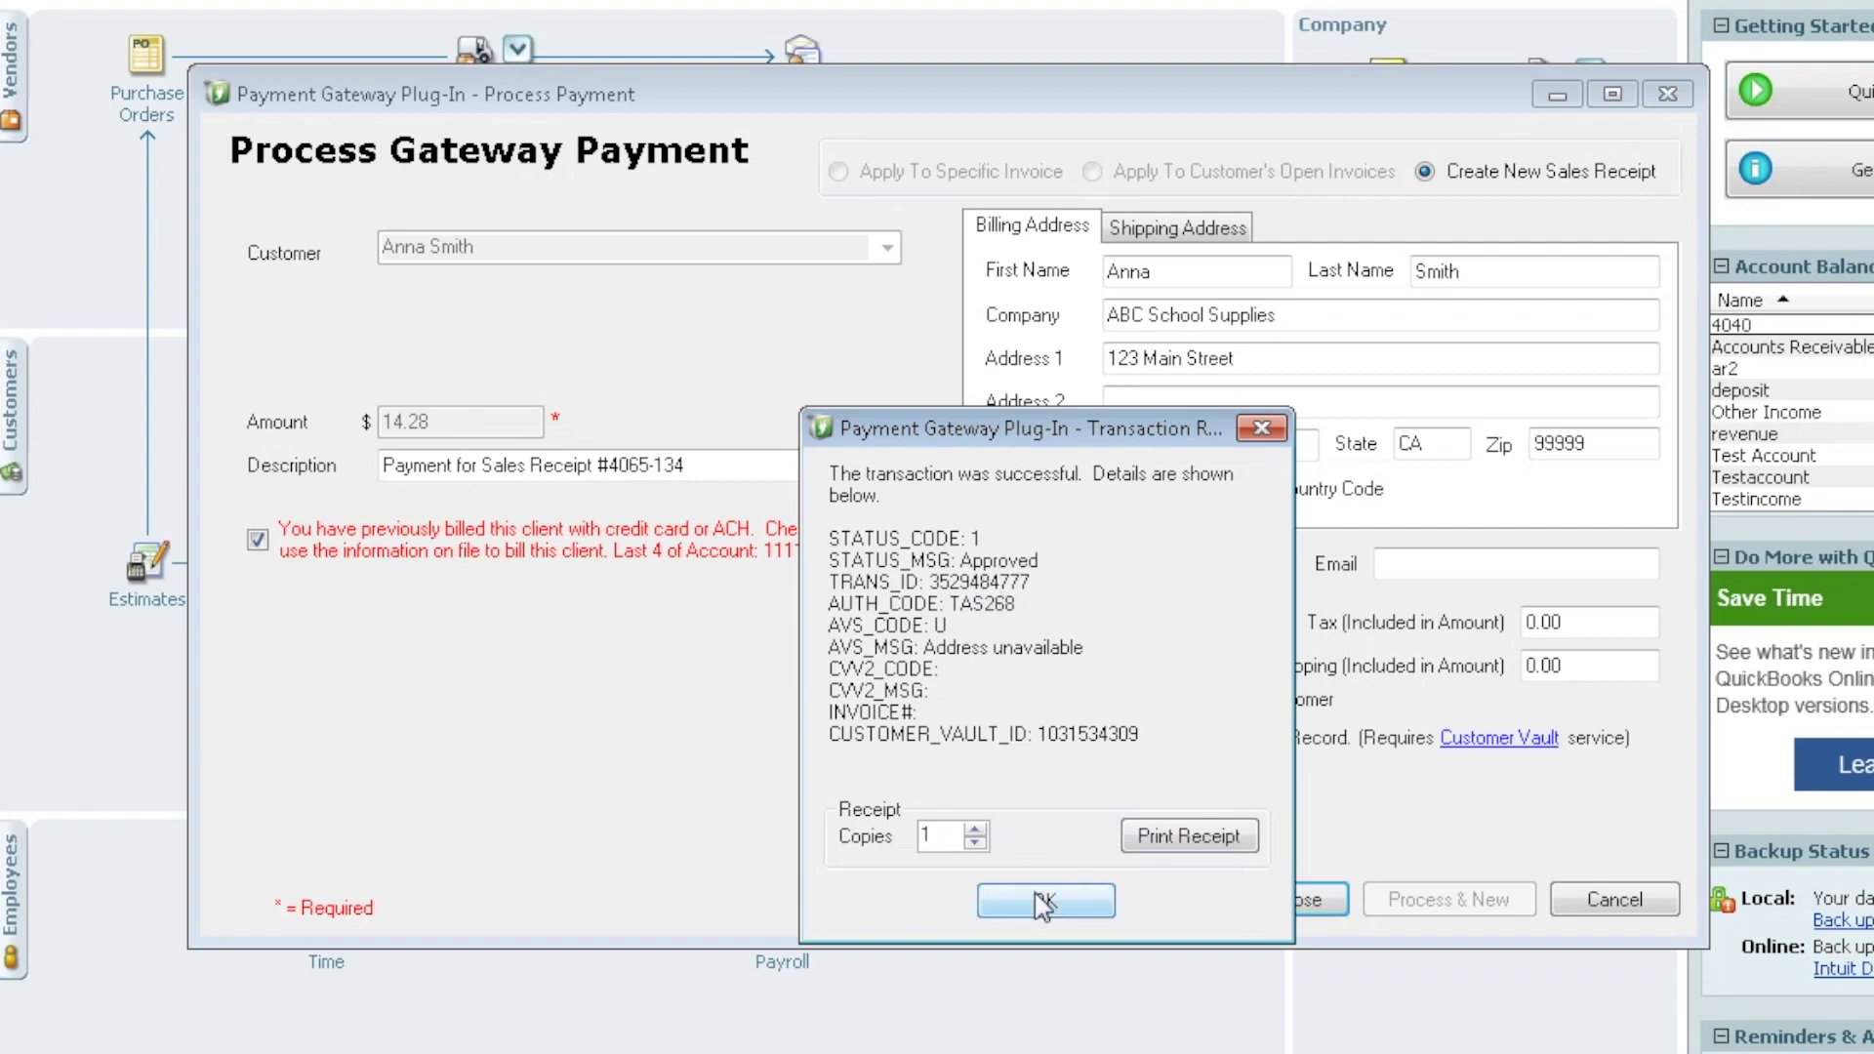
{"action": "left_click", "coordinate": [1064, 904]}
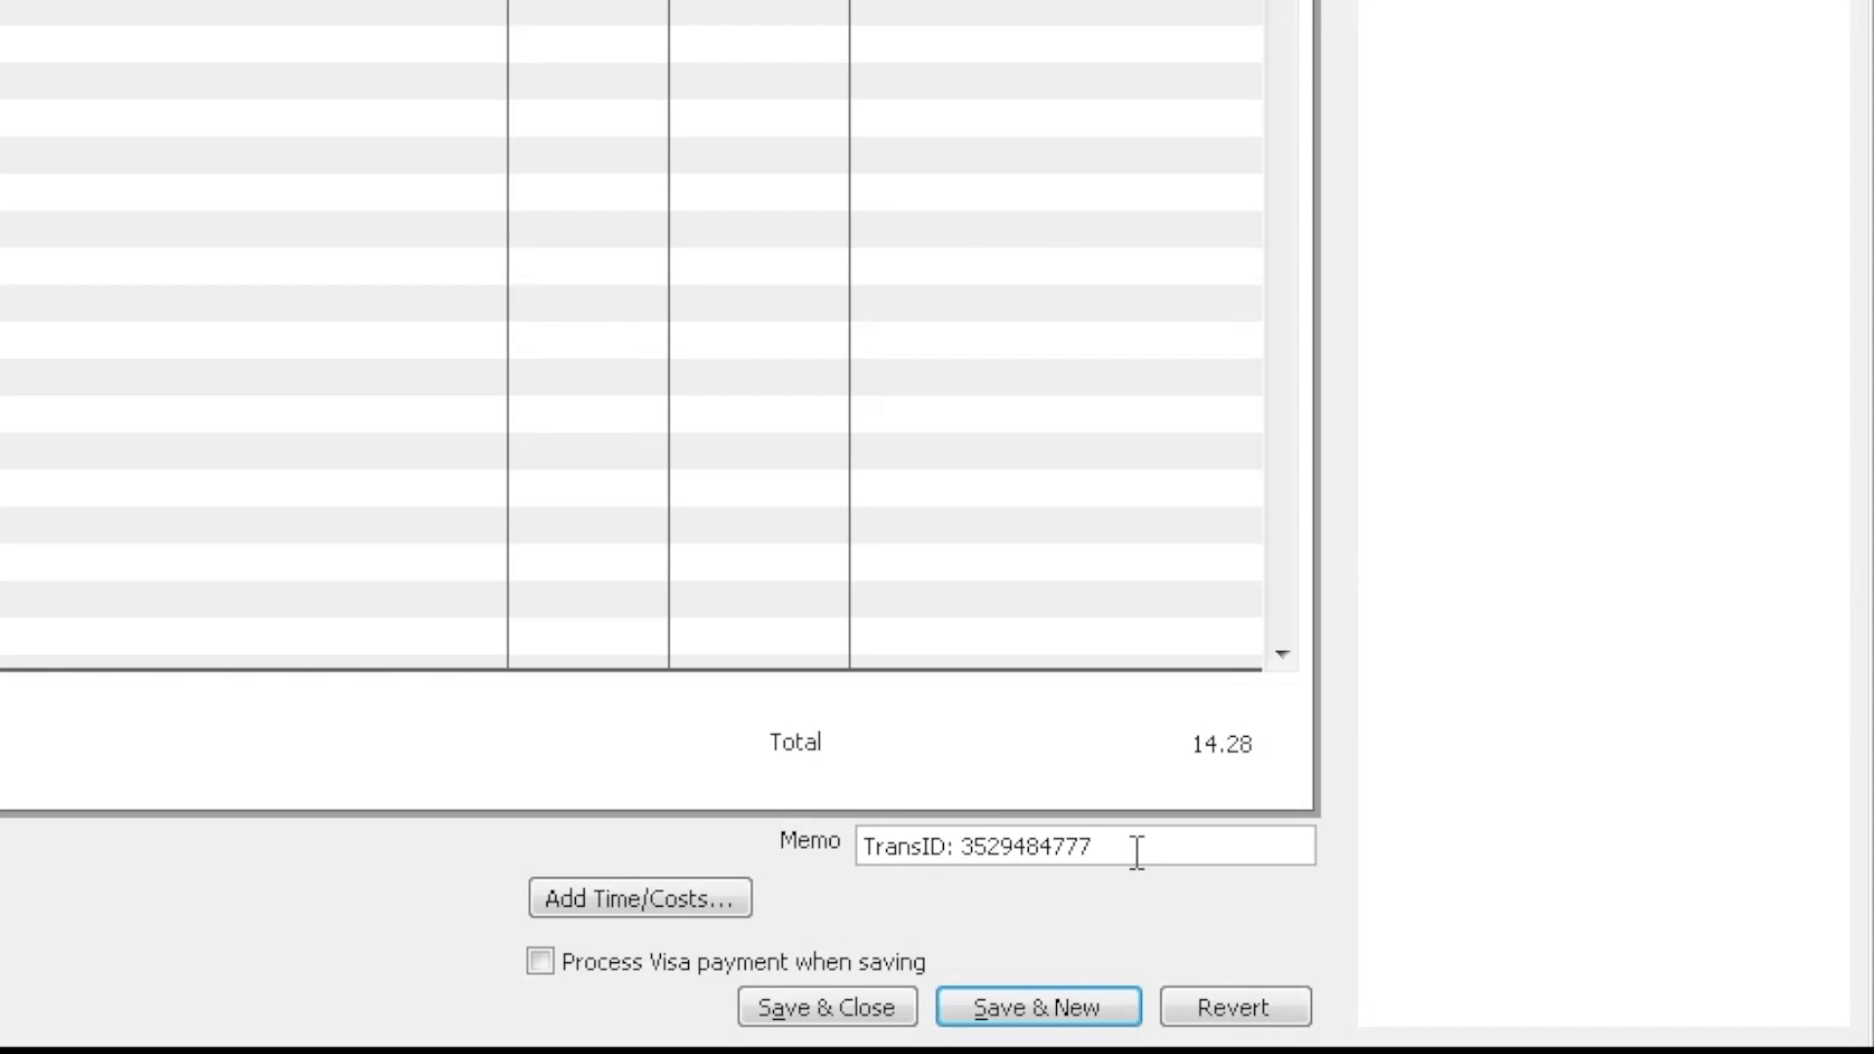
Save and close the paid $14.28 sales receipt
{"action": "left_click", "coordinate": [840, 1006]}
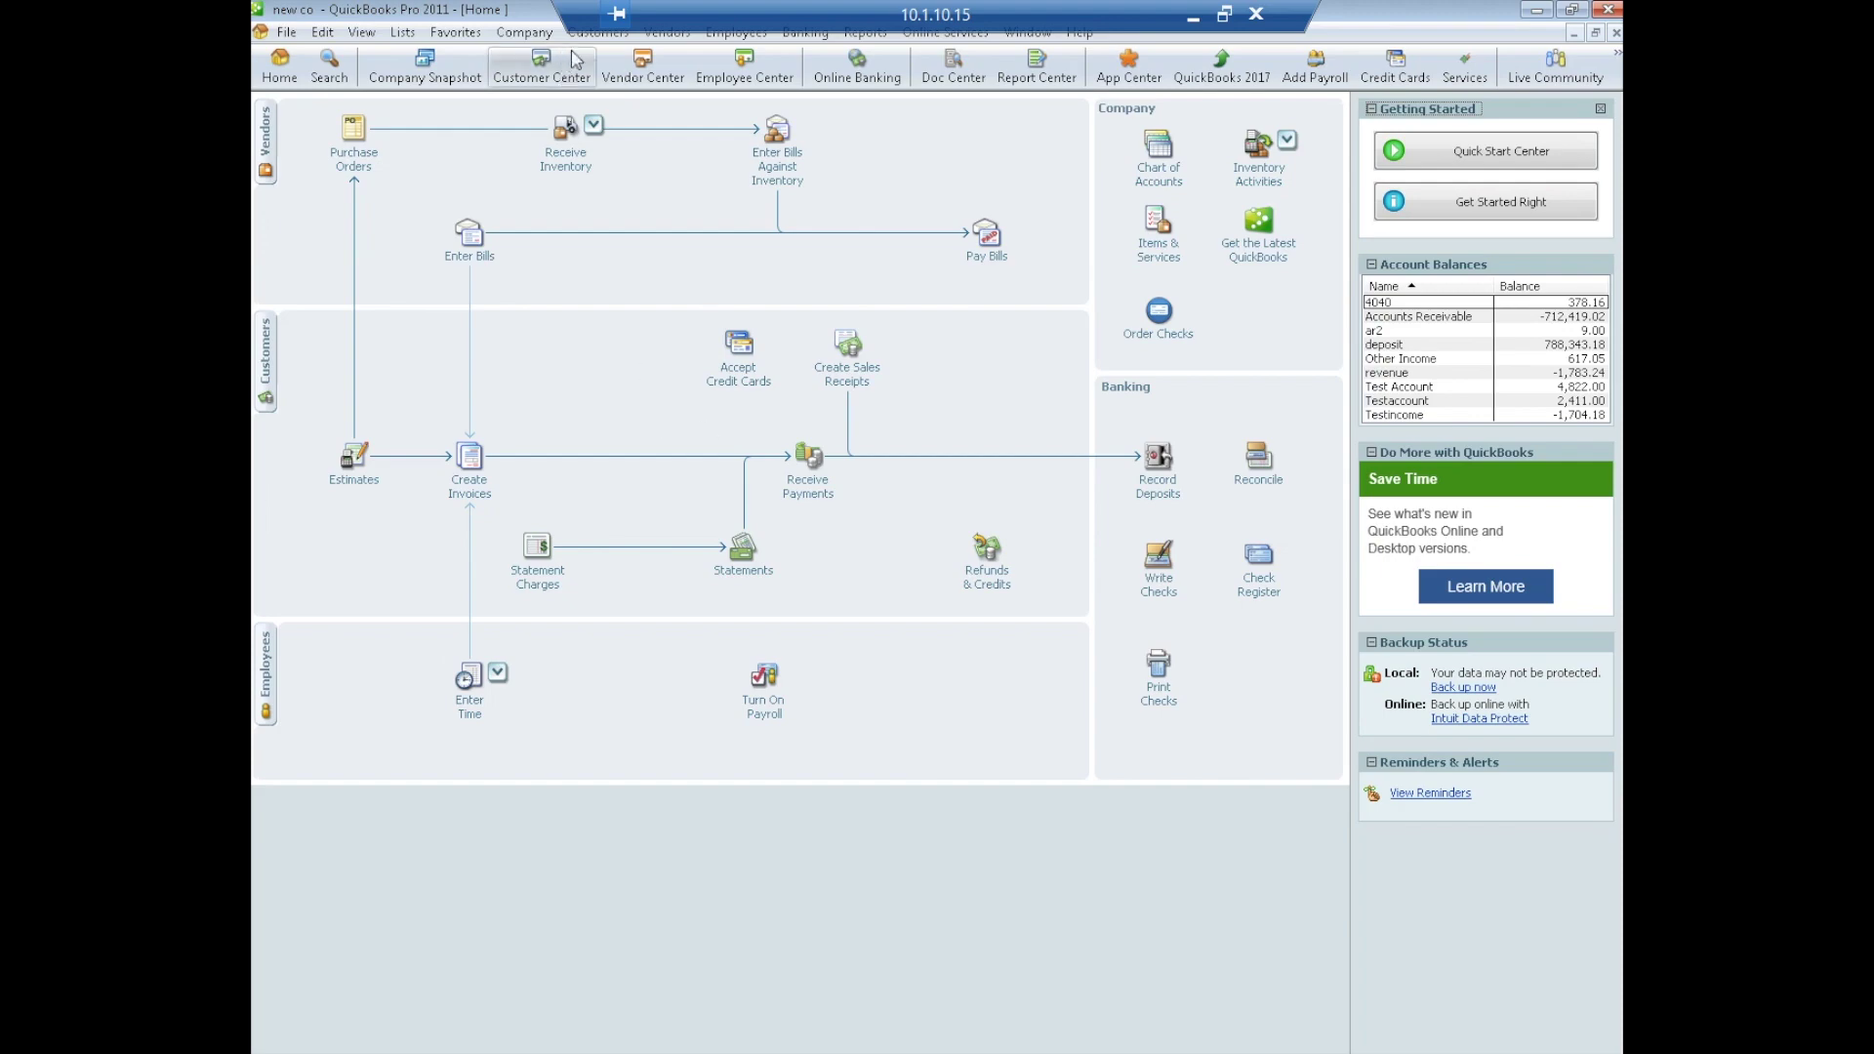
Launch Gateway Sync from Customers > Payment Gateway Plug-In
{"action": "left_click", "coordinate": [597, 33]}
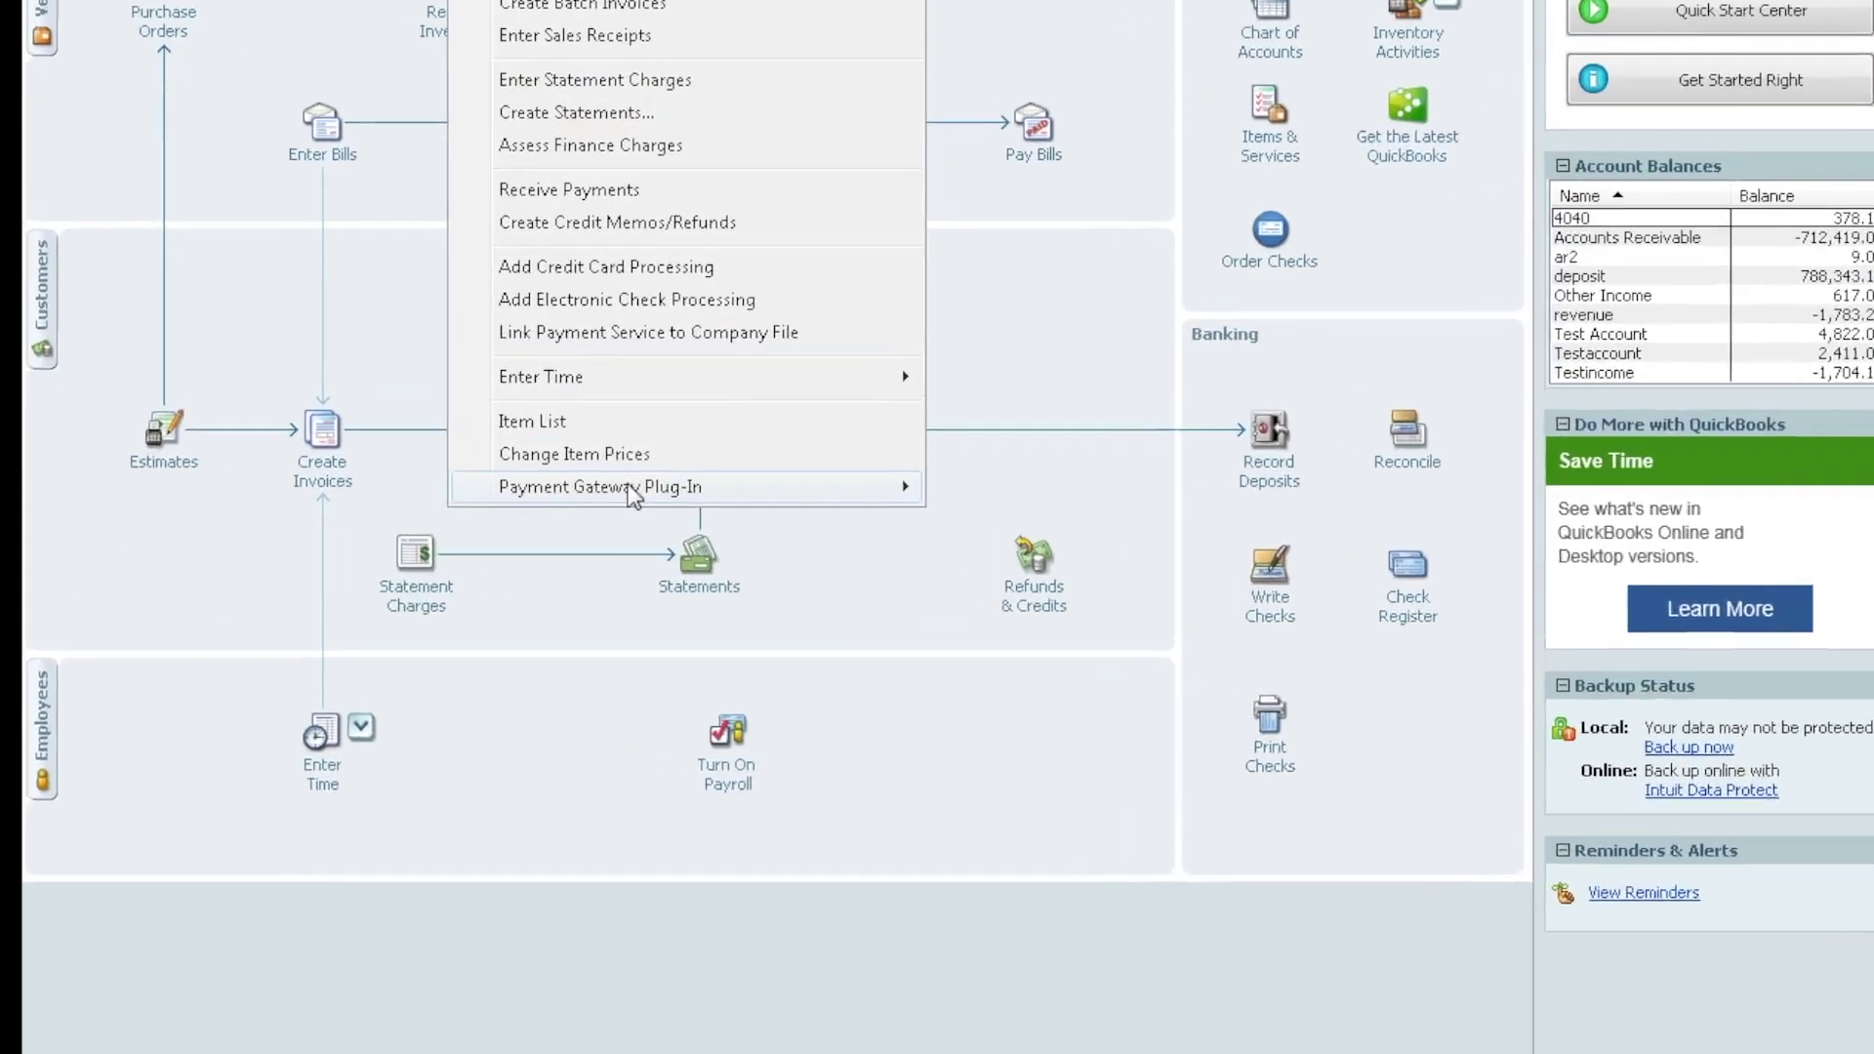
{"action": "mouse_move", "coordinate": [868, 494]}
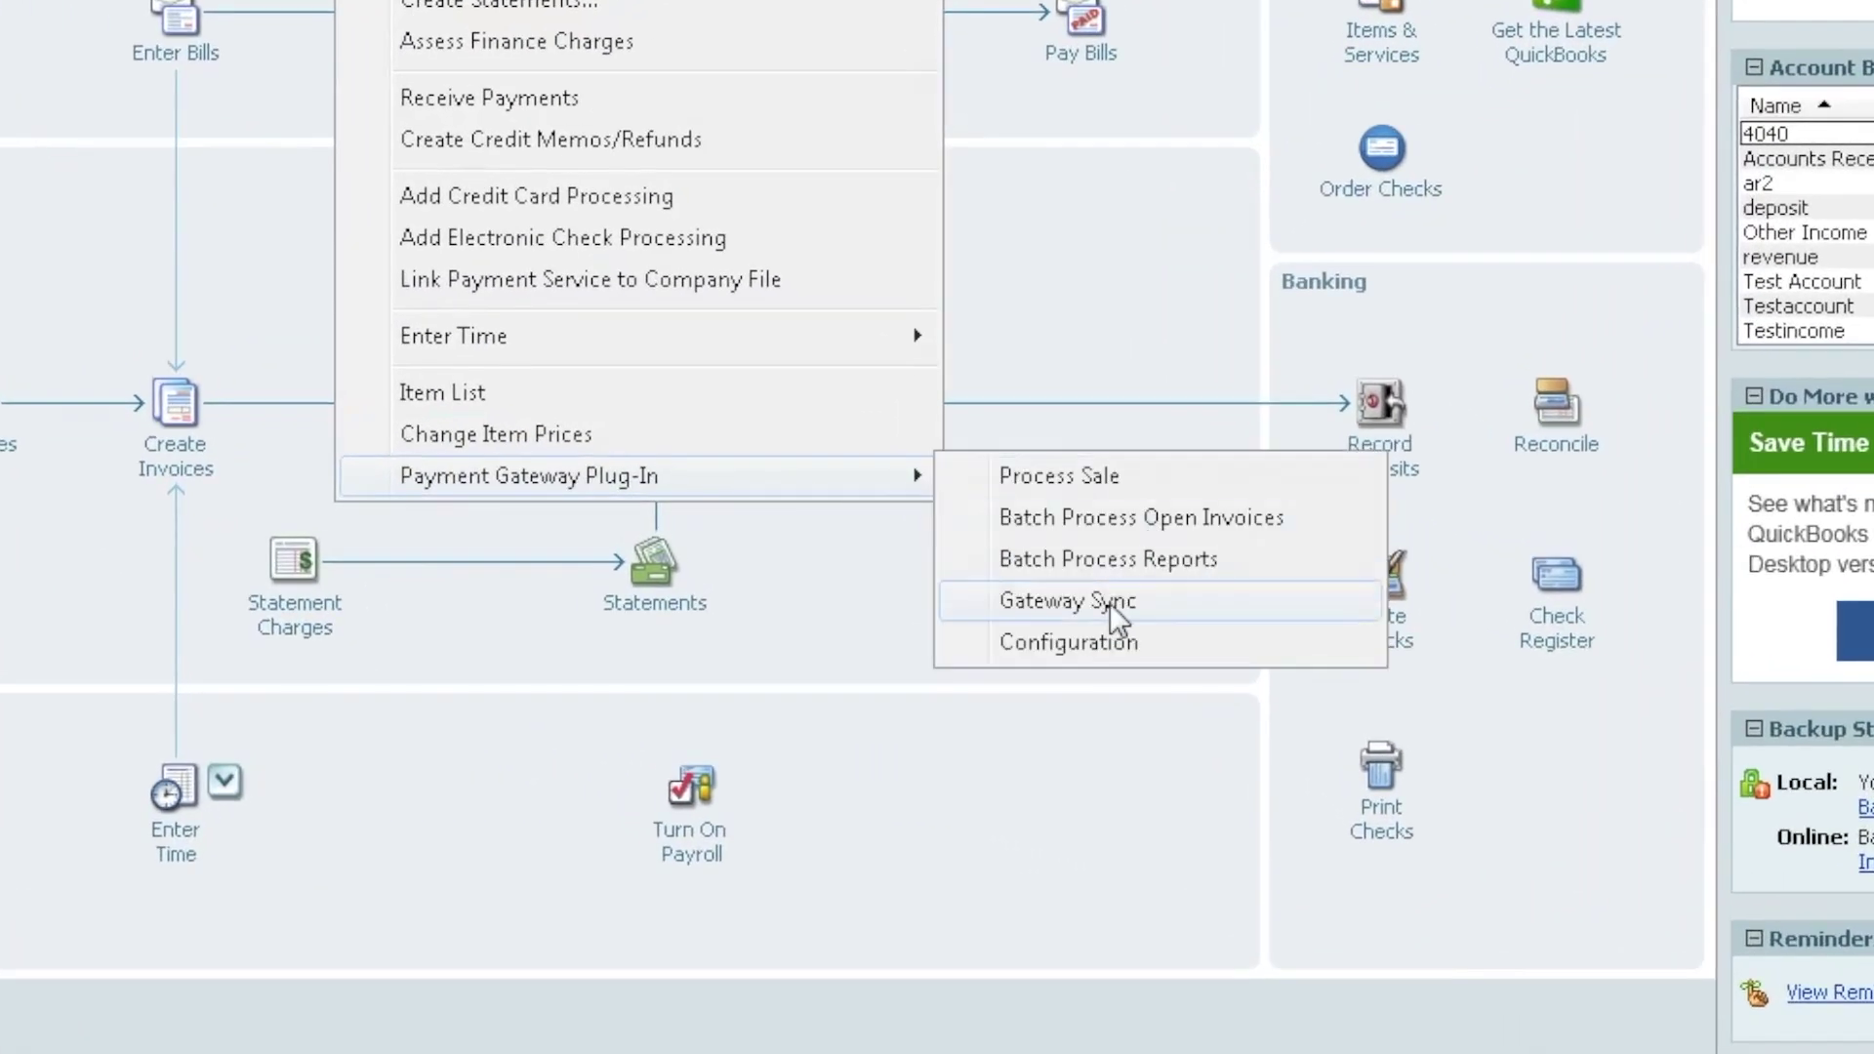
{"action": "left_click", "coordinate": [1059, 580]}
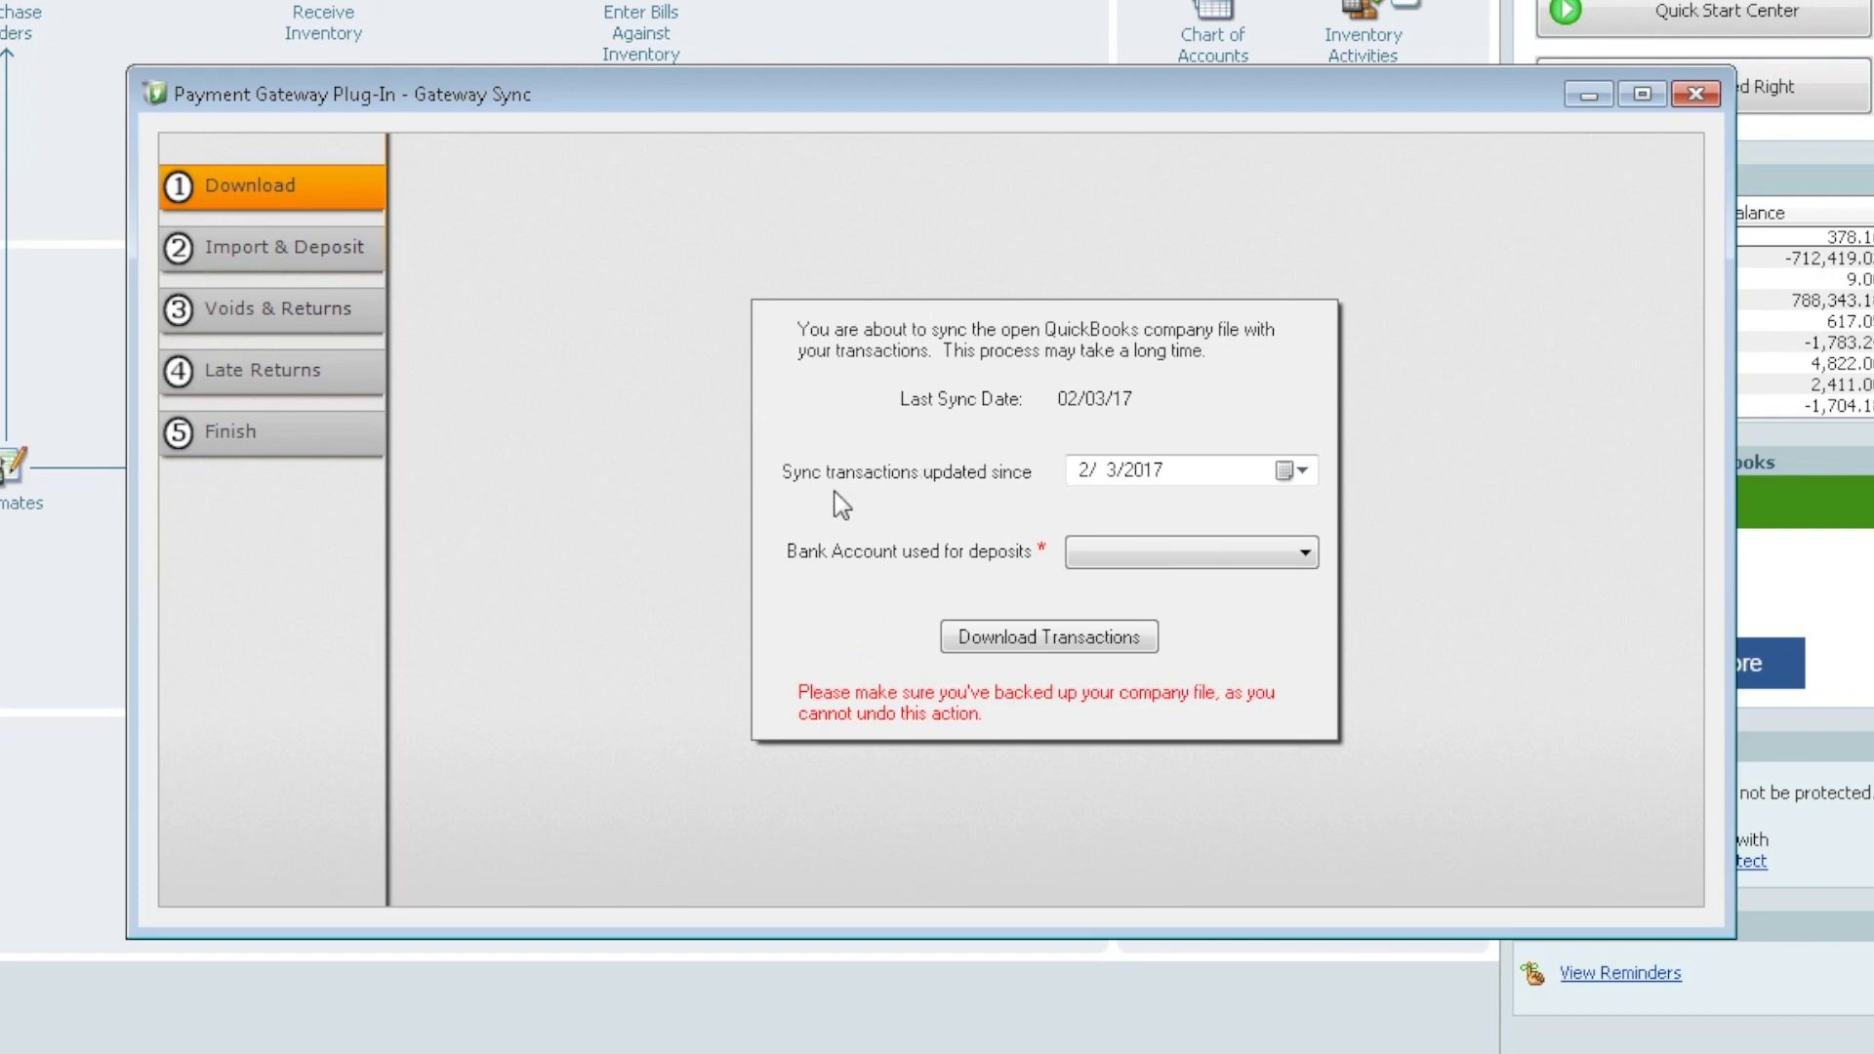
Set the sync start date to 3/10/2017 and the deposit bank account to 'deposit'
{"action": "left_click", "coordinate": [1299, 473]}
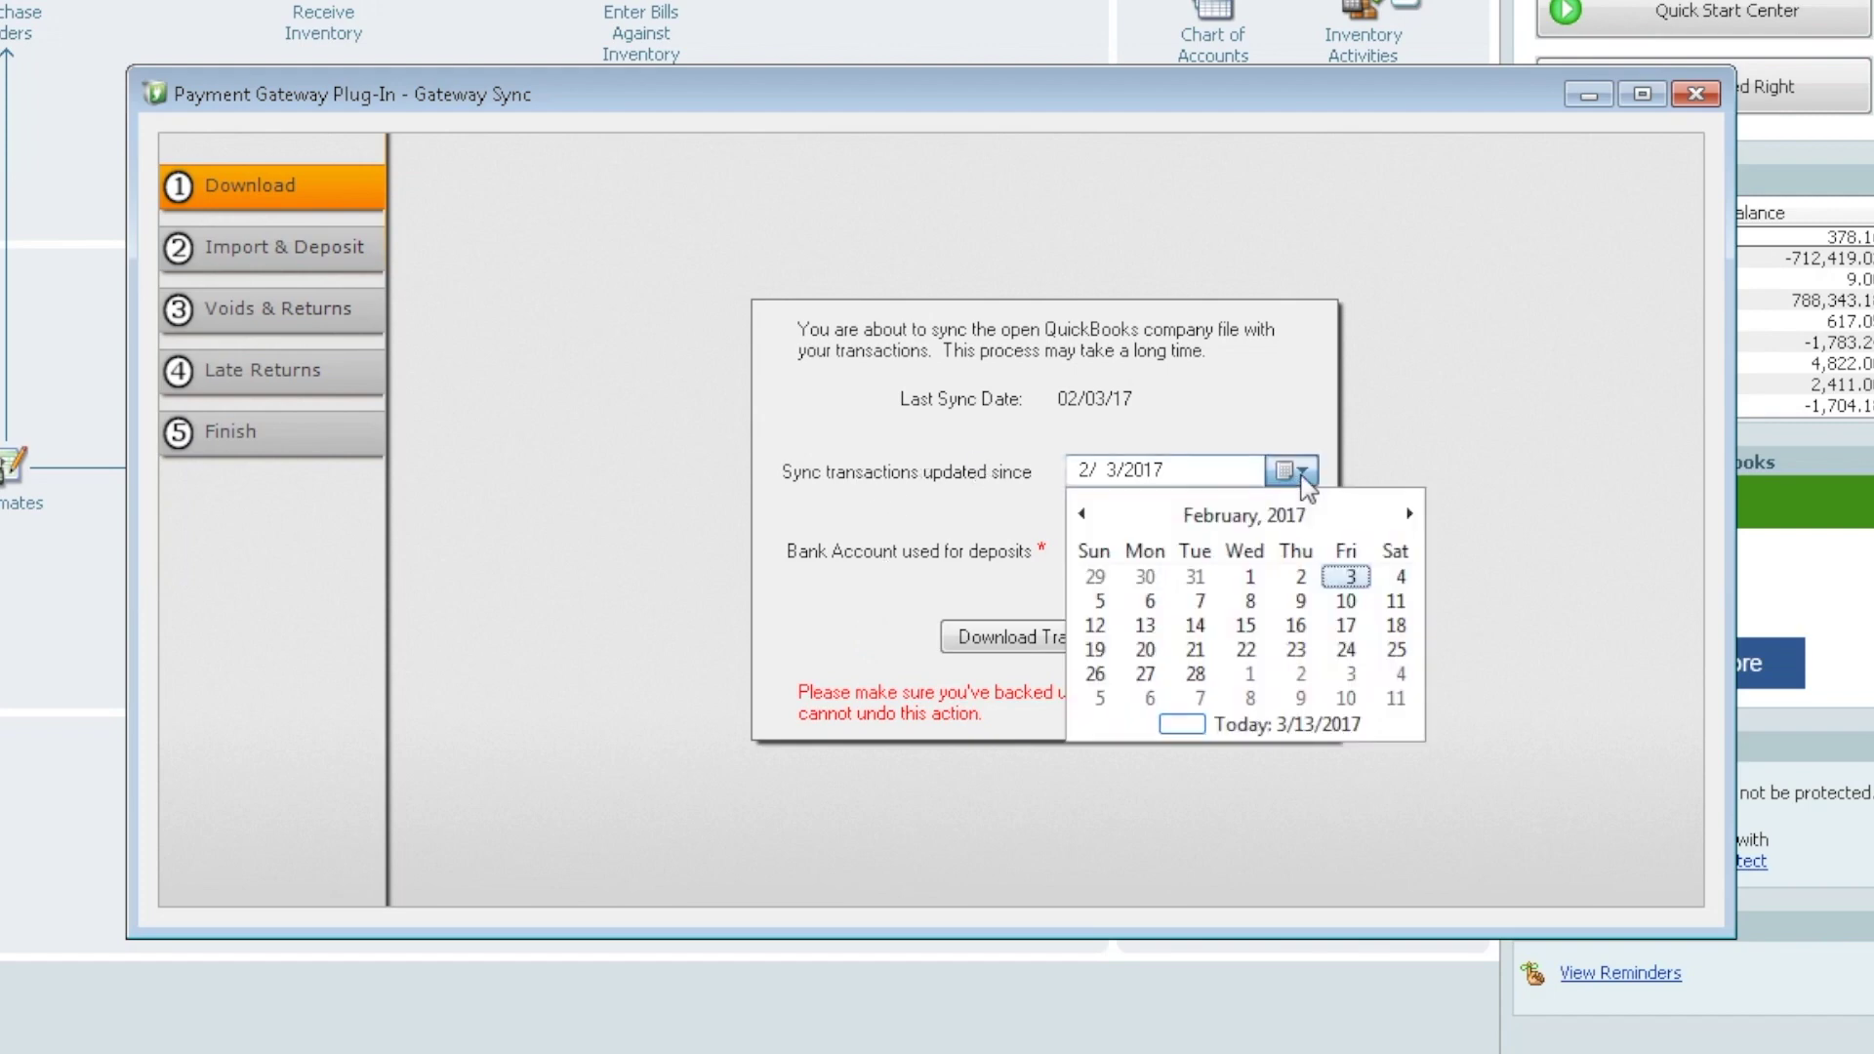
{"action": "left_click", "coordinate": [1411, 515]}
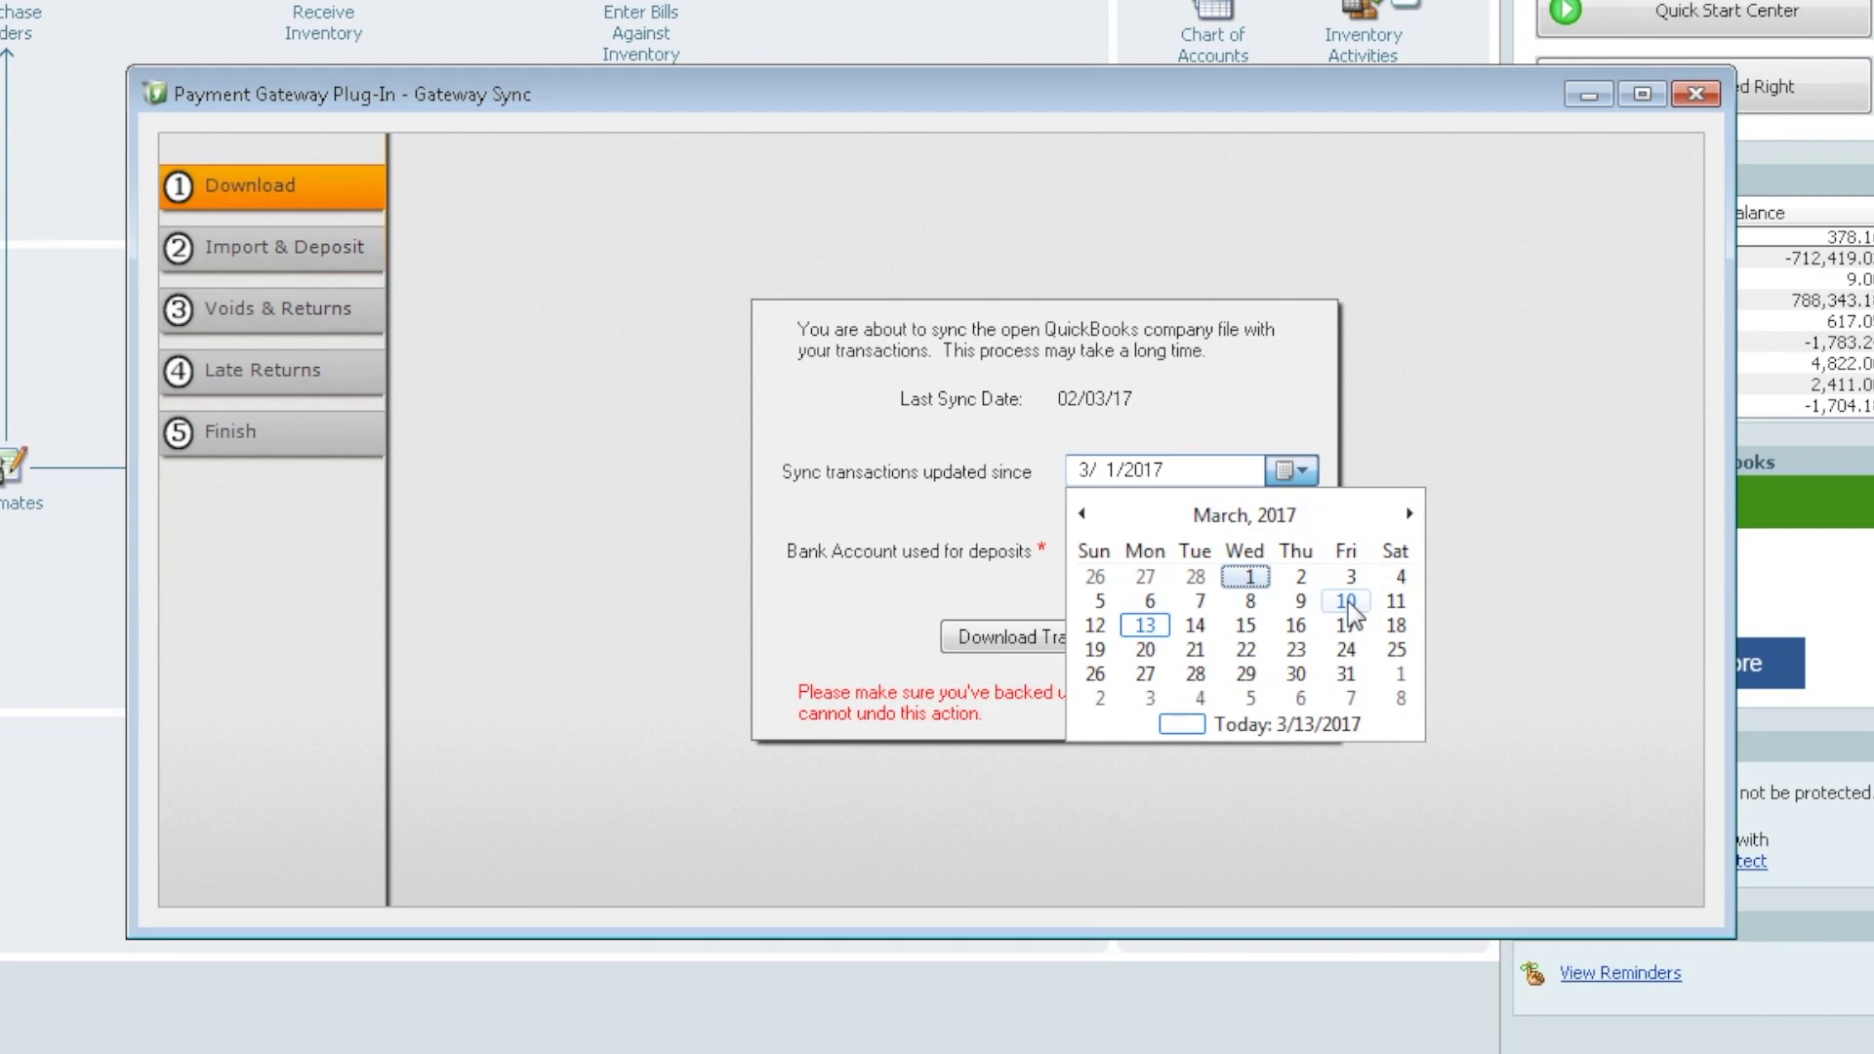
{"action": "left_click", "coordinate": [1348, 601]}
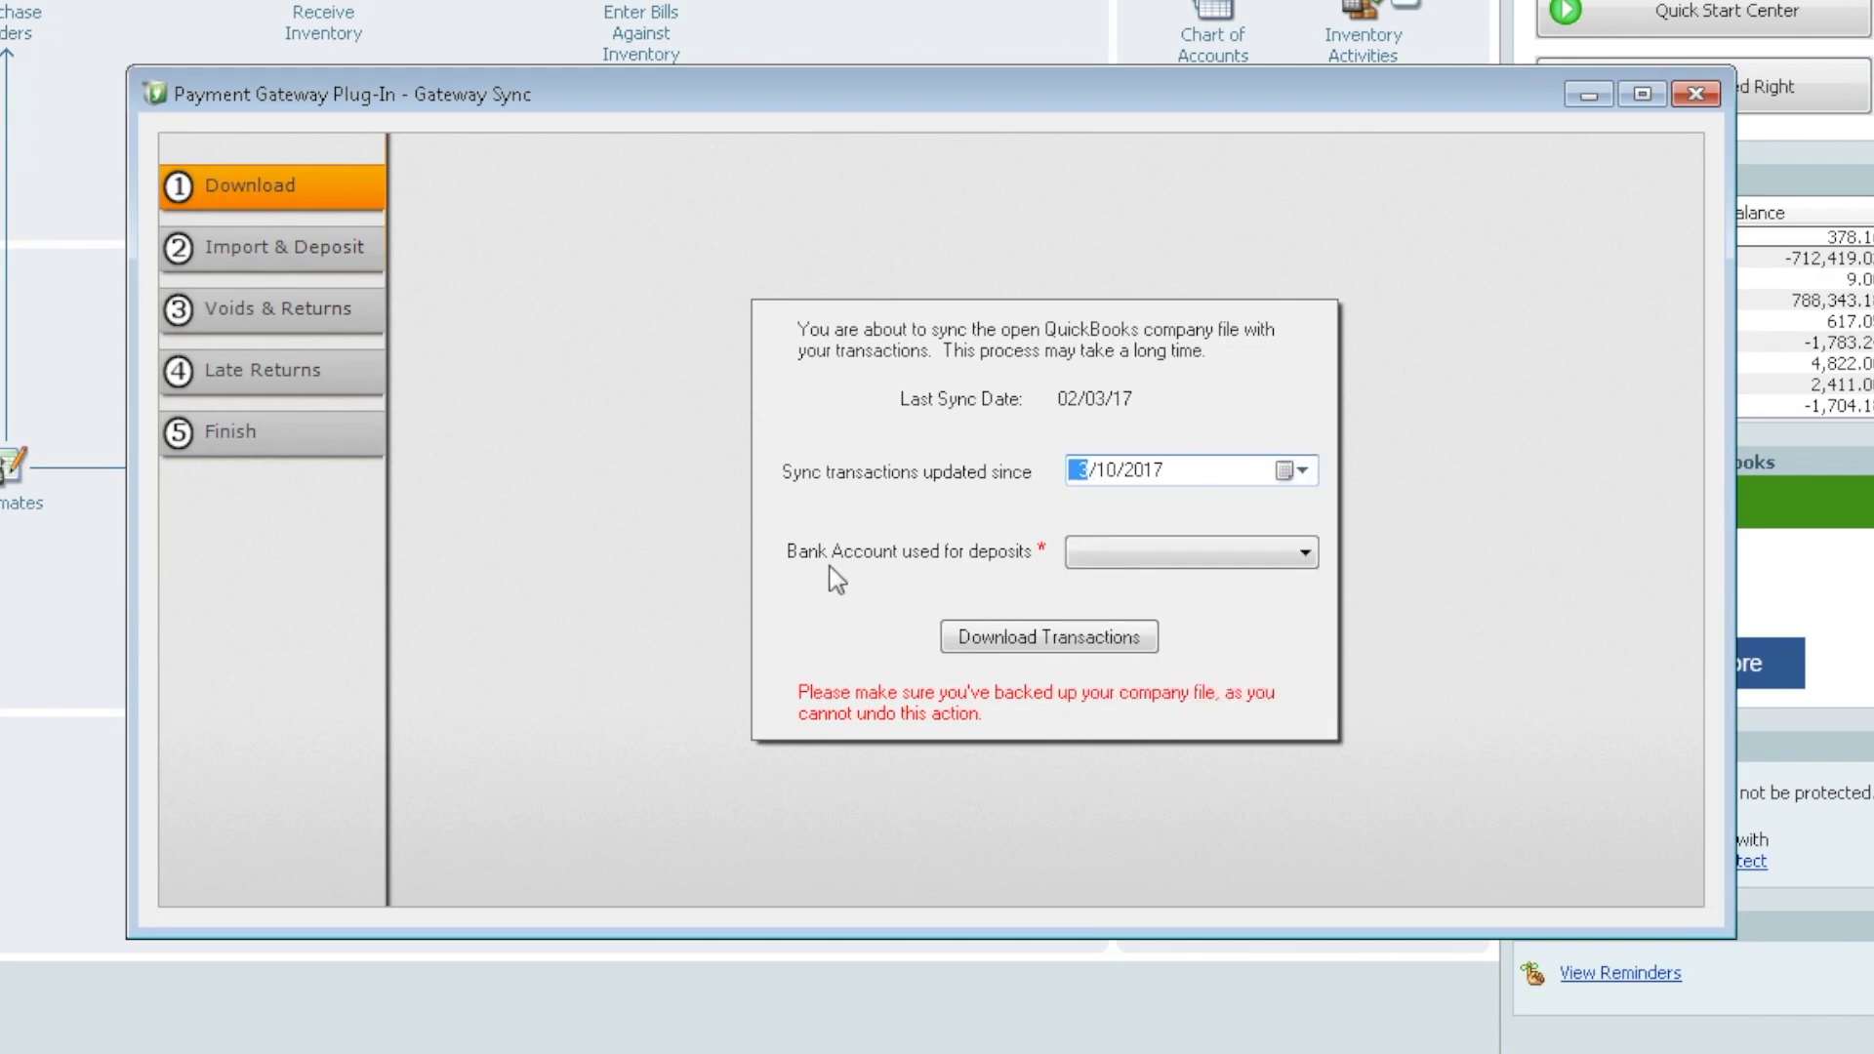
{"action": "left_click", "coordinate": [1306, 554]}
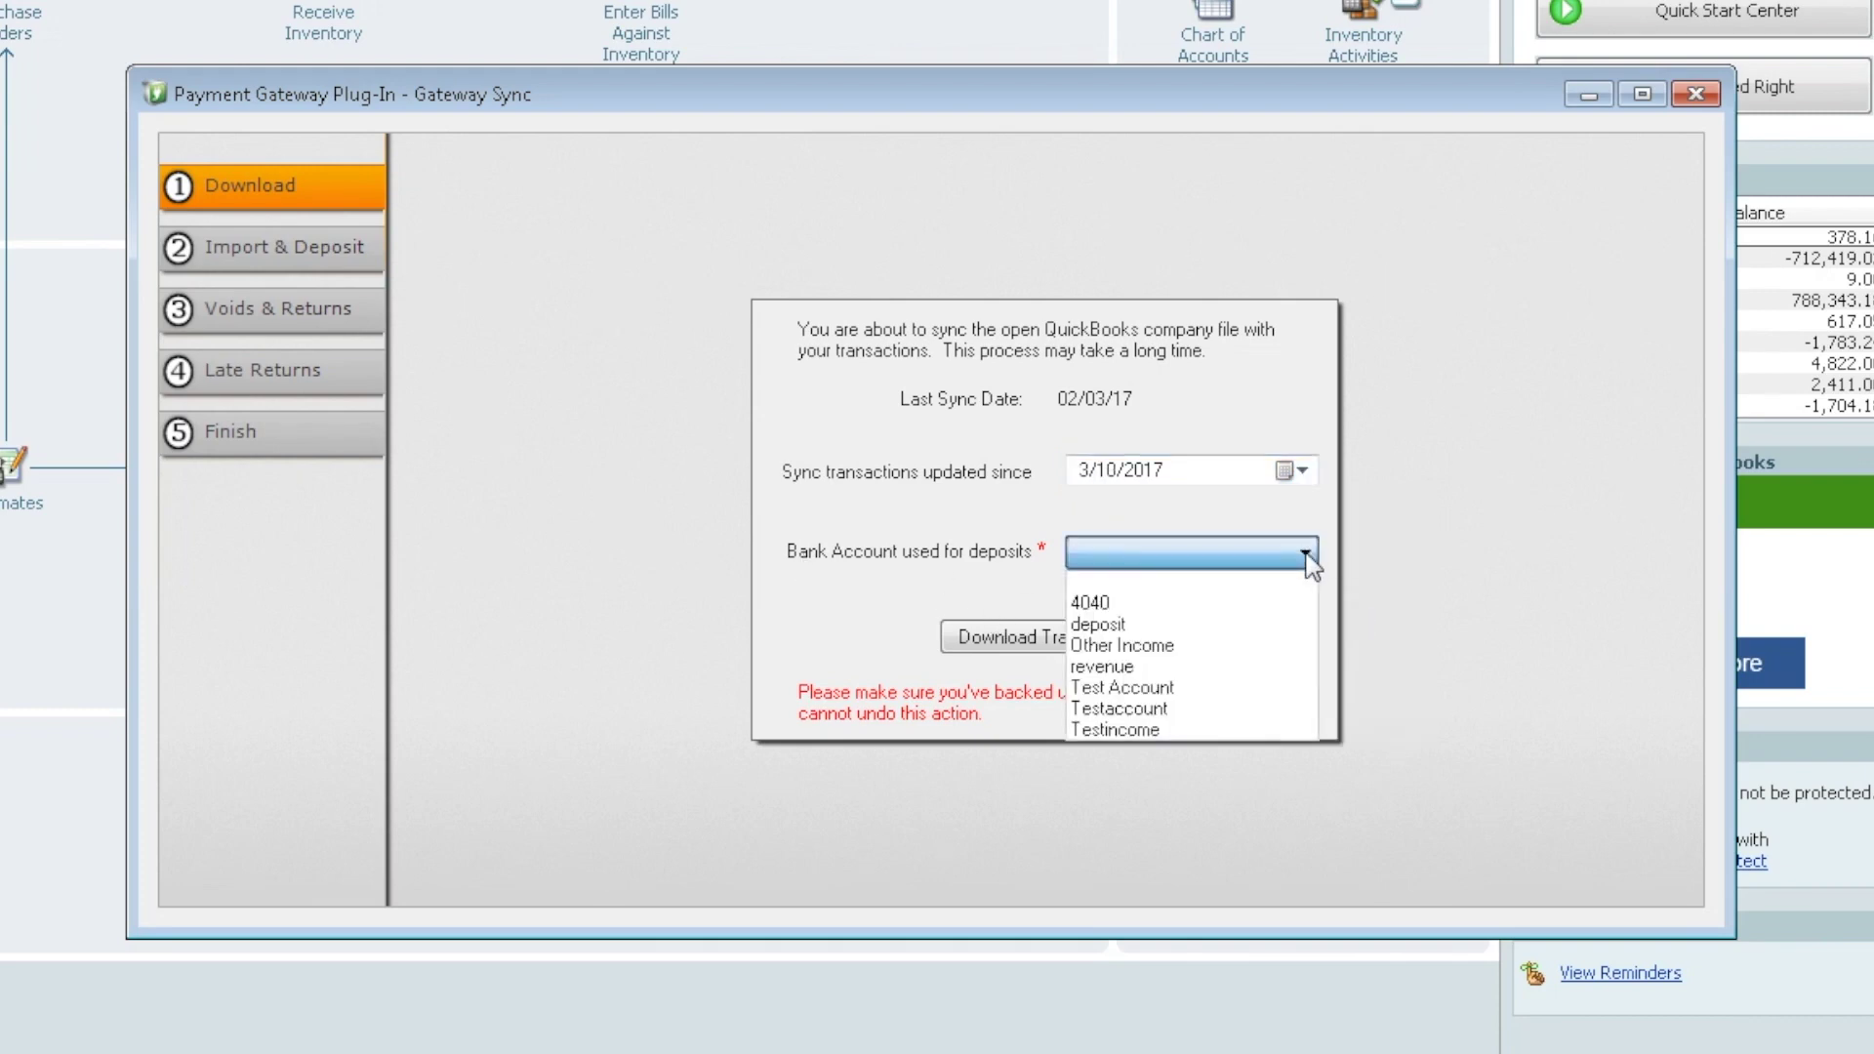
{"action": "left_click", "coordinate": [1097, 625]}
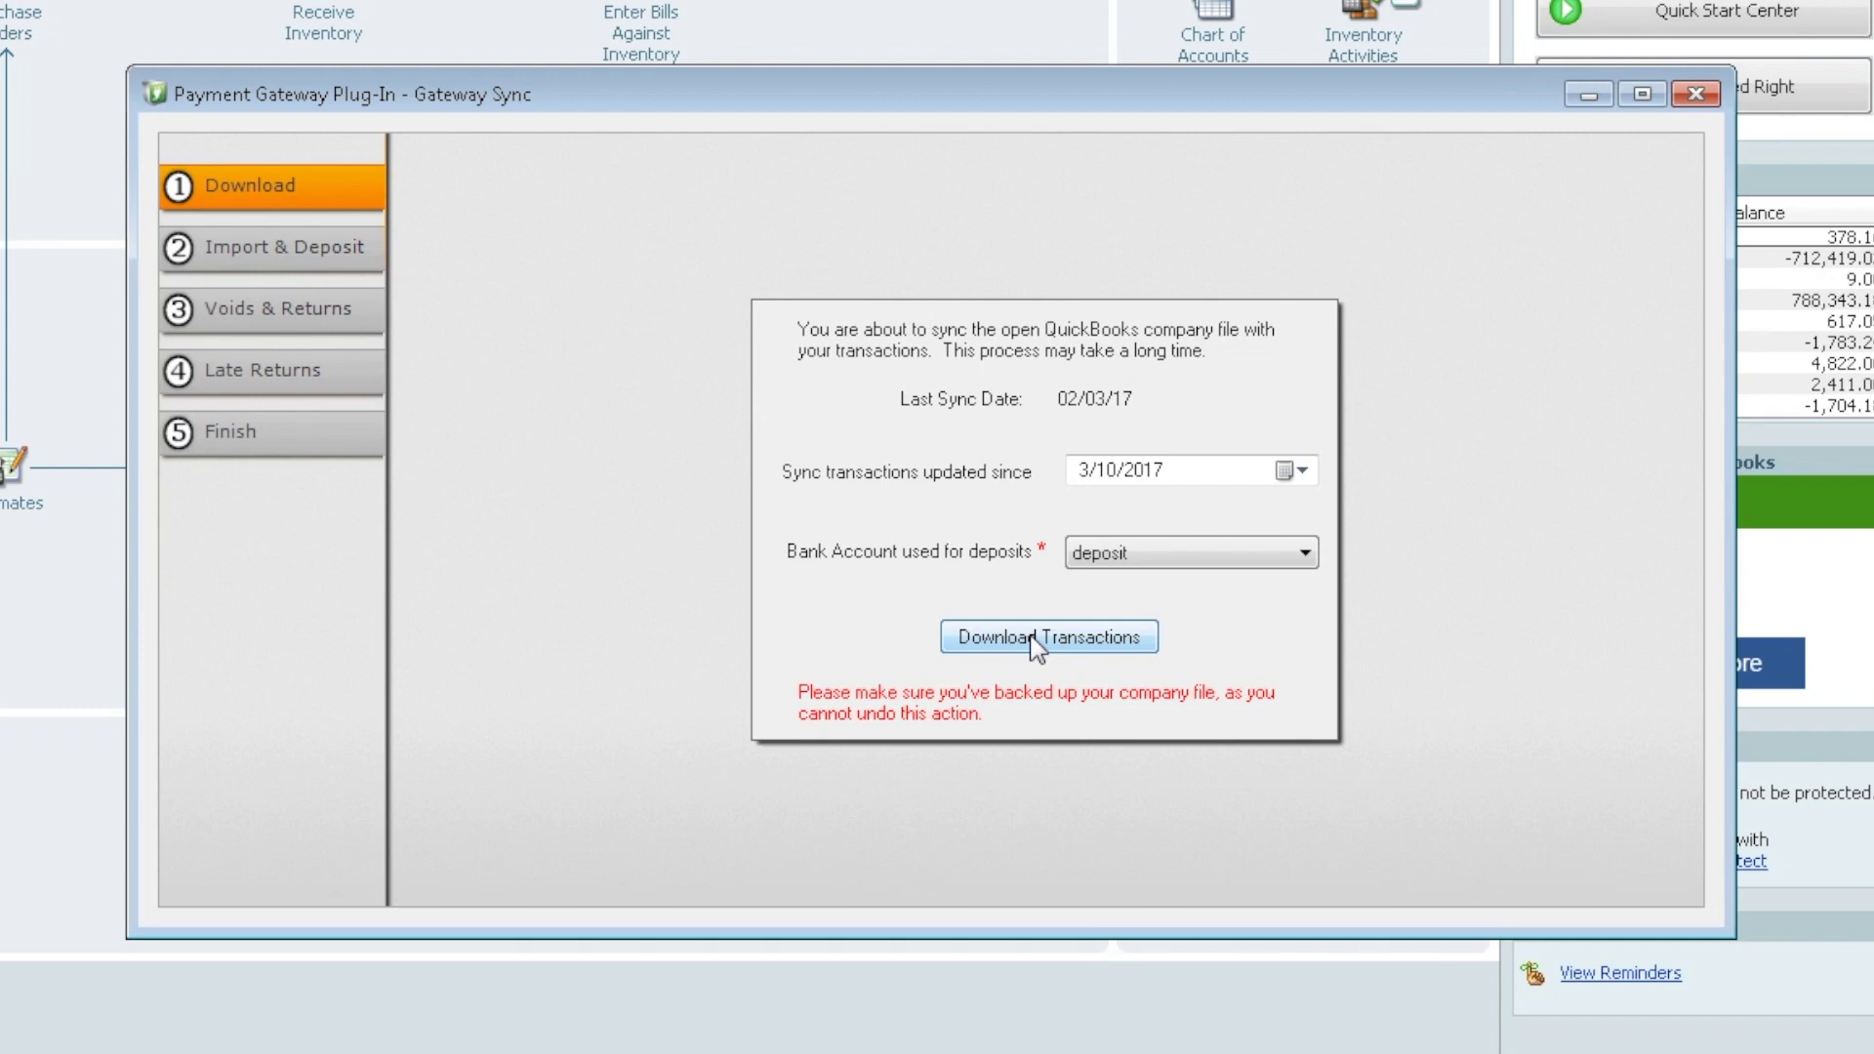
Download the transactions and auto-match Batch 003's four sales to existing customers
{"action": "left_click", "coordinate": [1031, 637]}
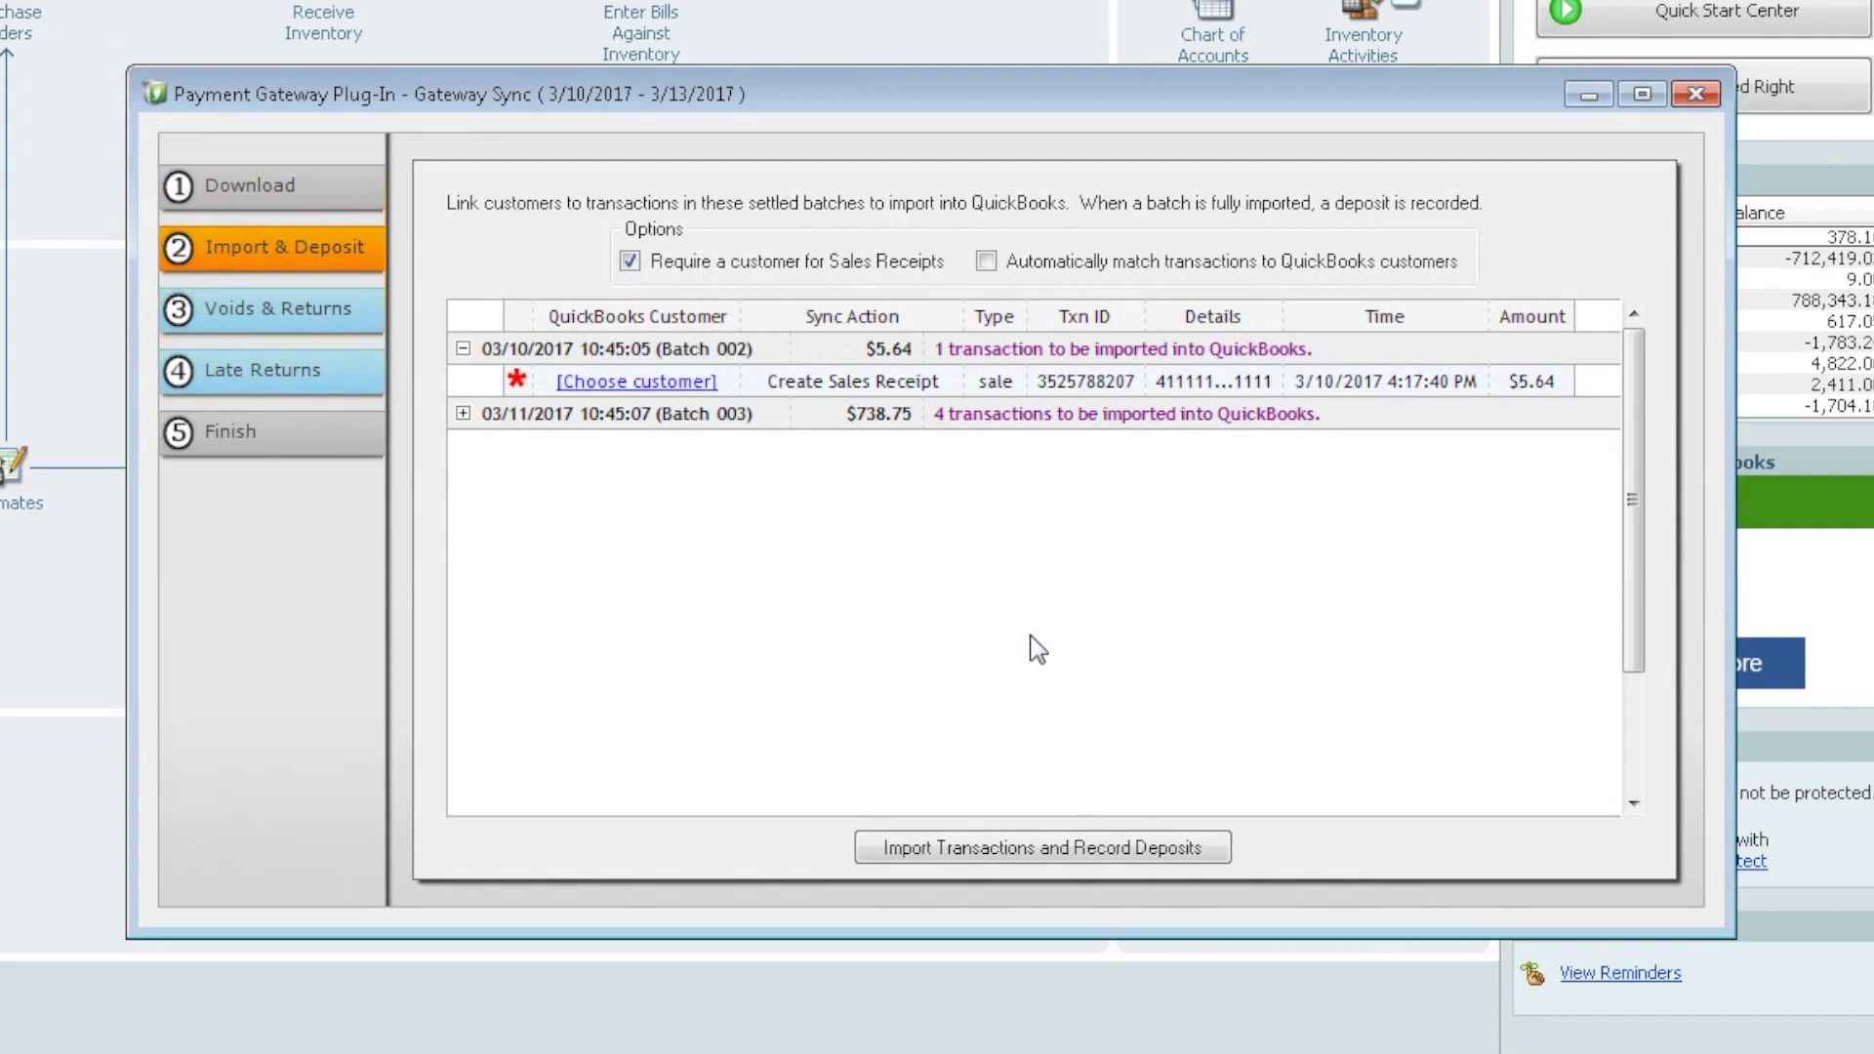
{"action": "left_click", "coordinate": [464, 413]}
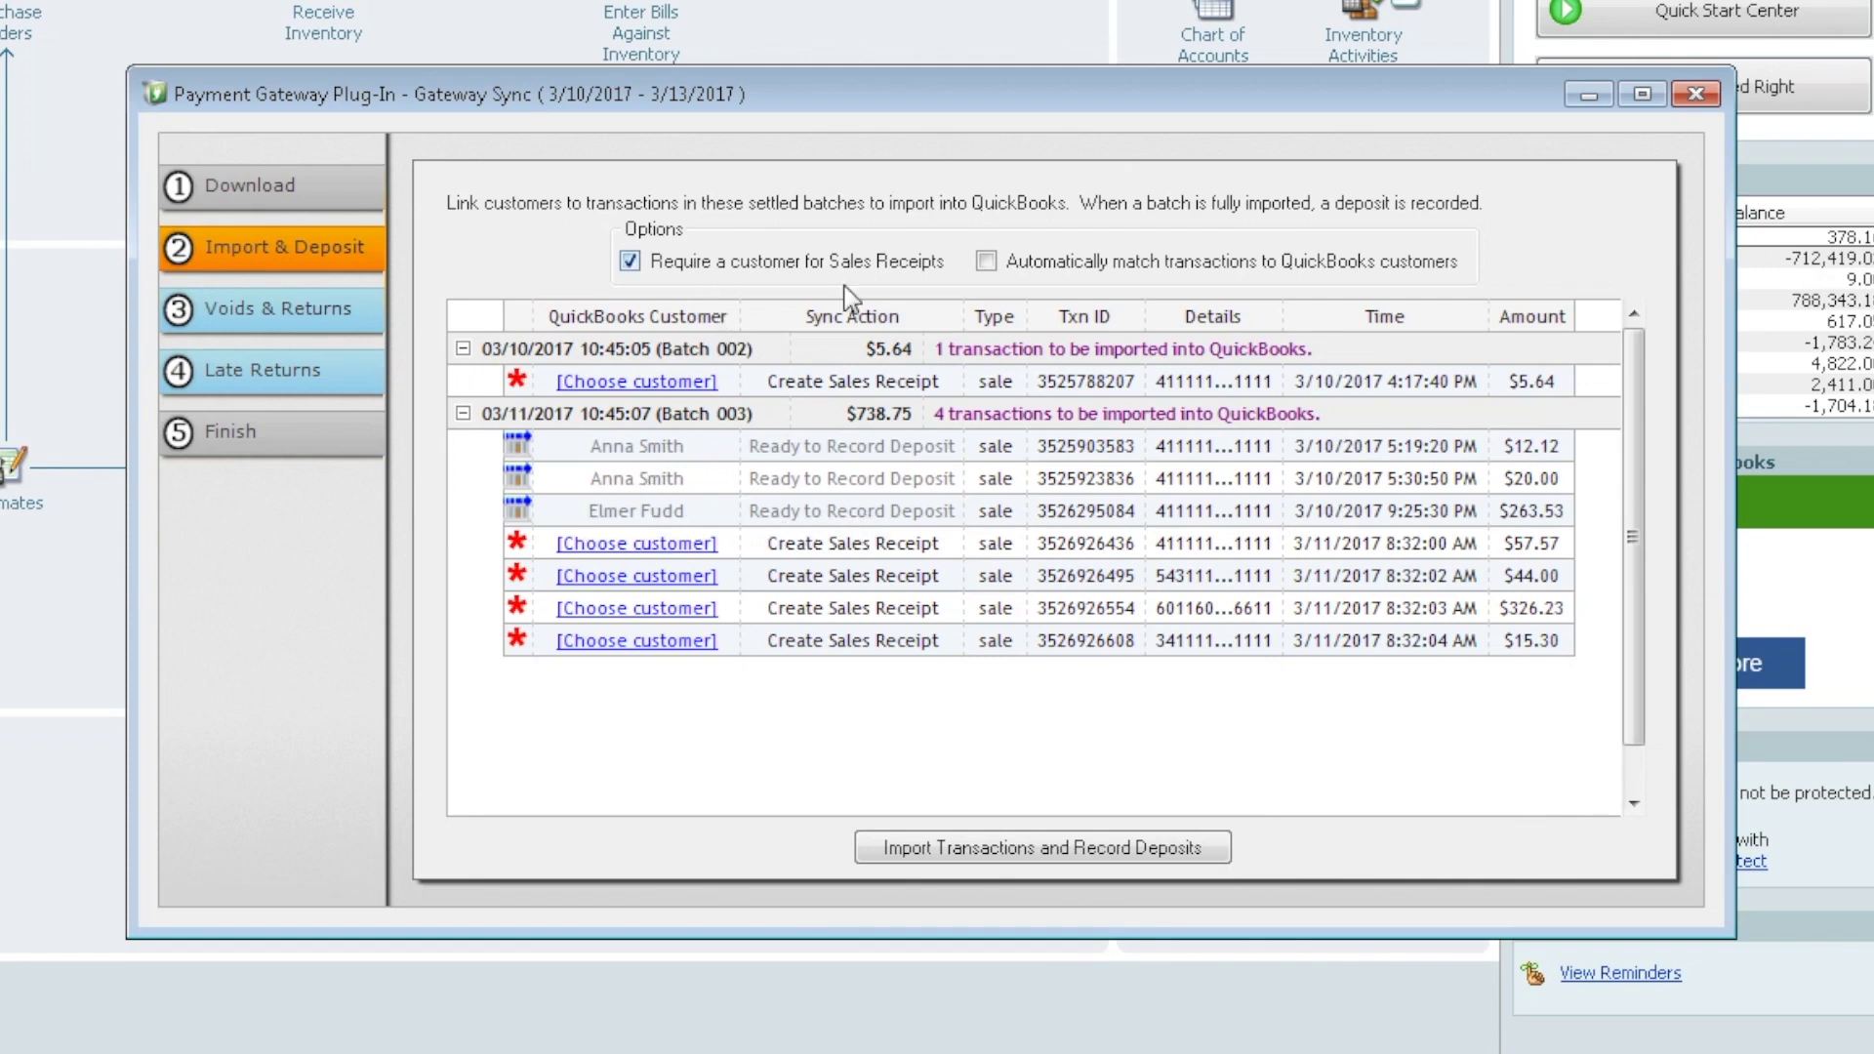
{"action": "left_click", "coordinate": [986, 261]}
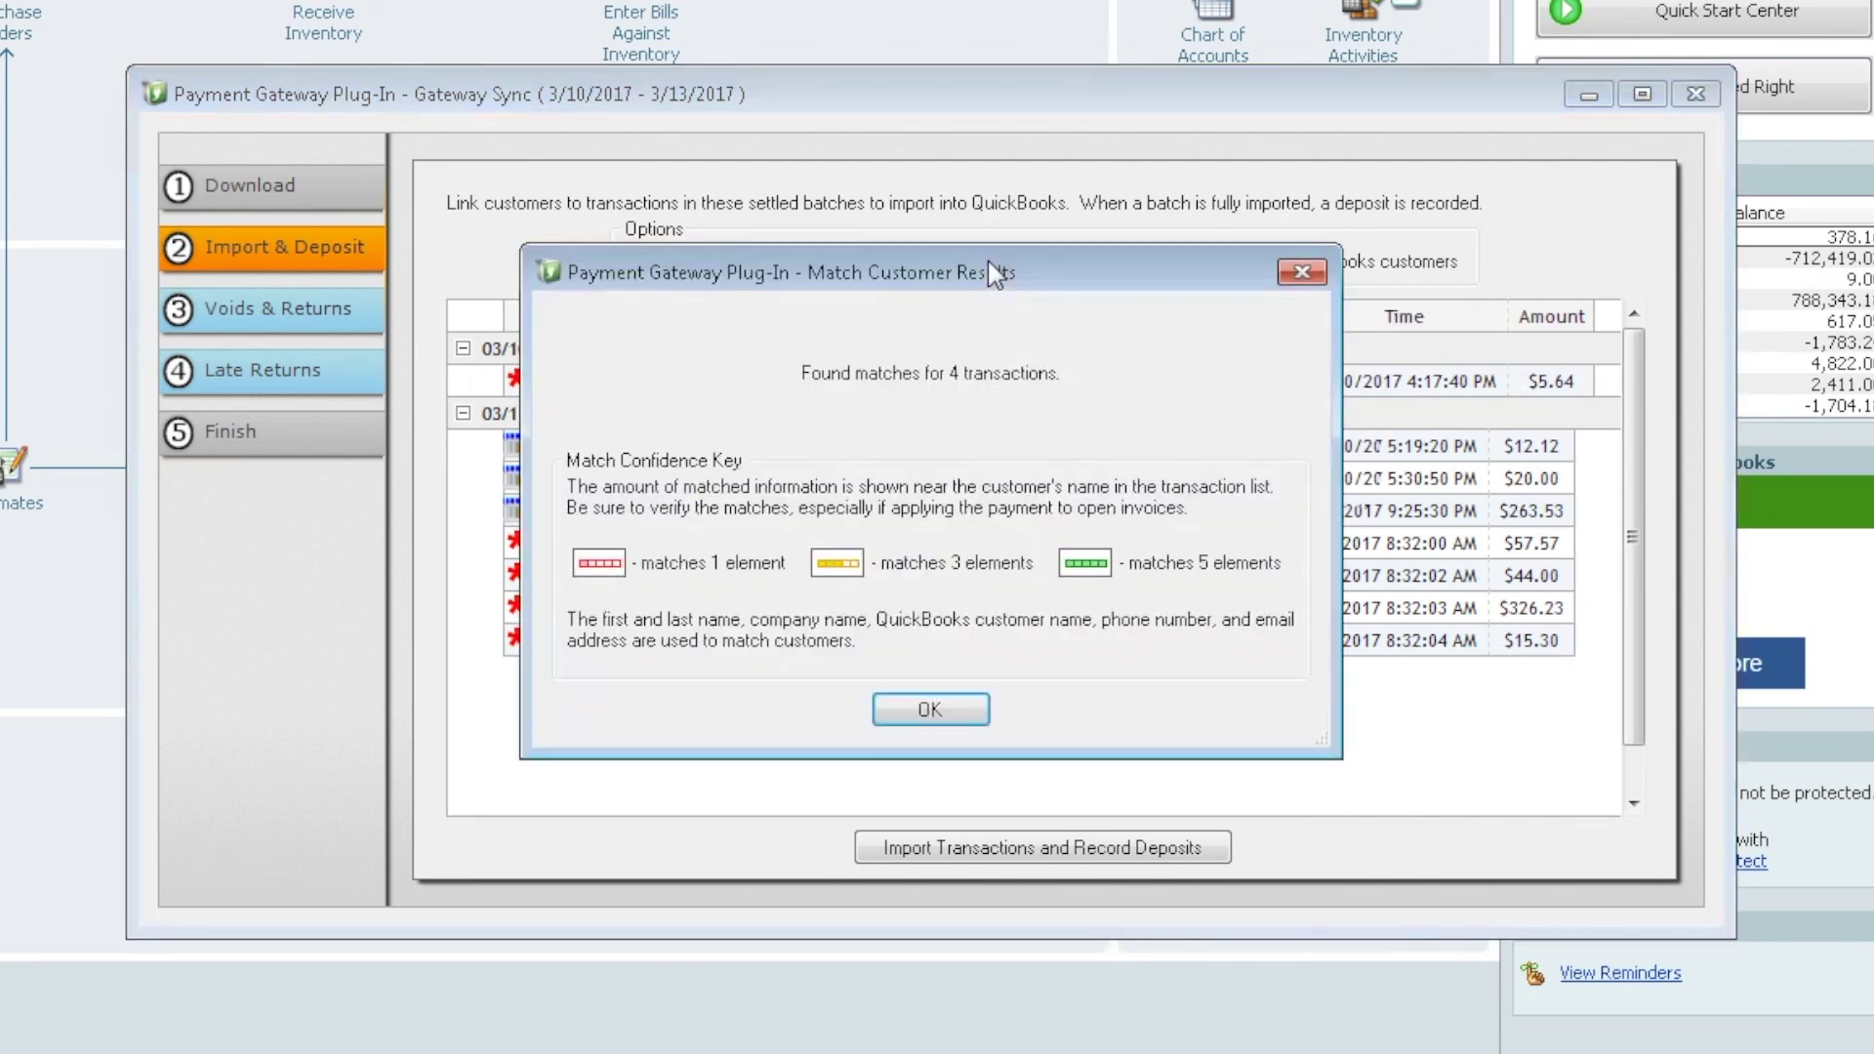
{"action": "left_click", "coordinate": [927, 712]}
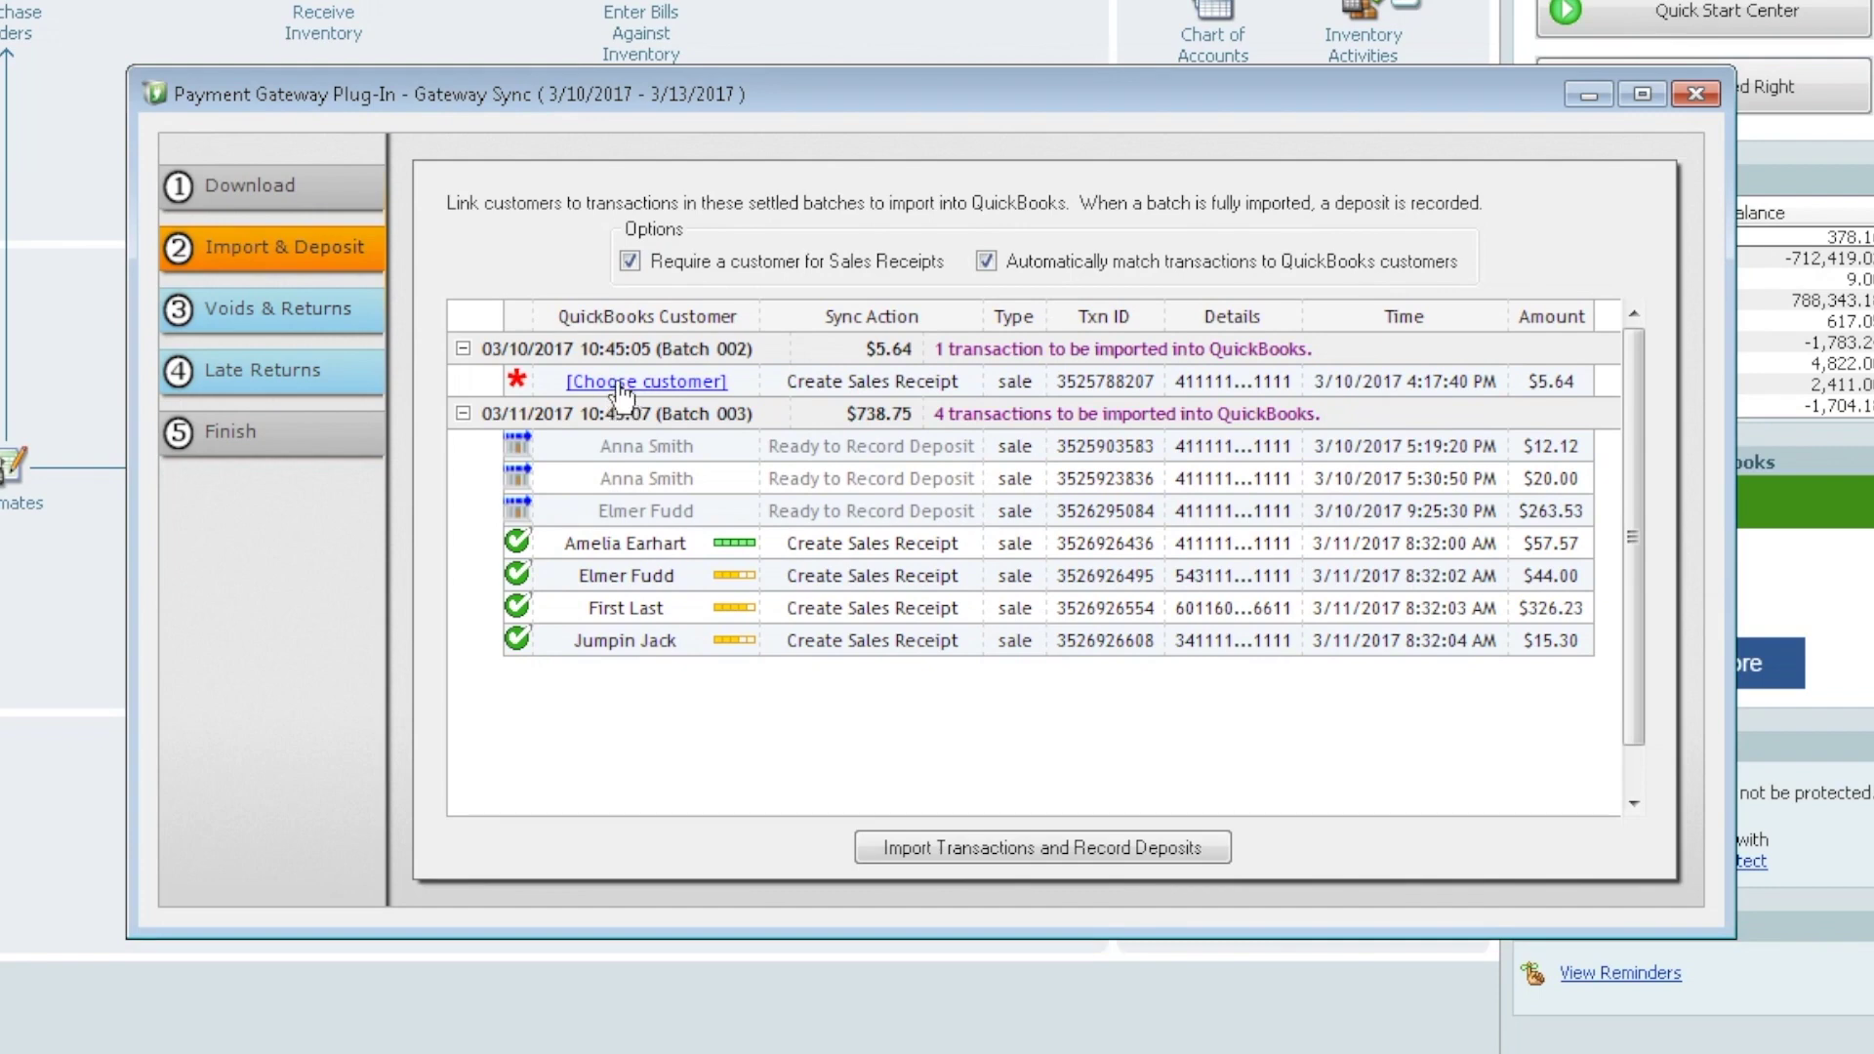
Create a new customer from the $5.64 order's billing details and assign it to that sale
{"action": "left_click", "coordinate": [622, 383]}
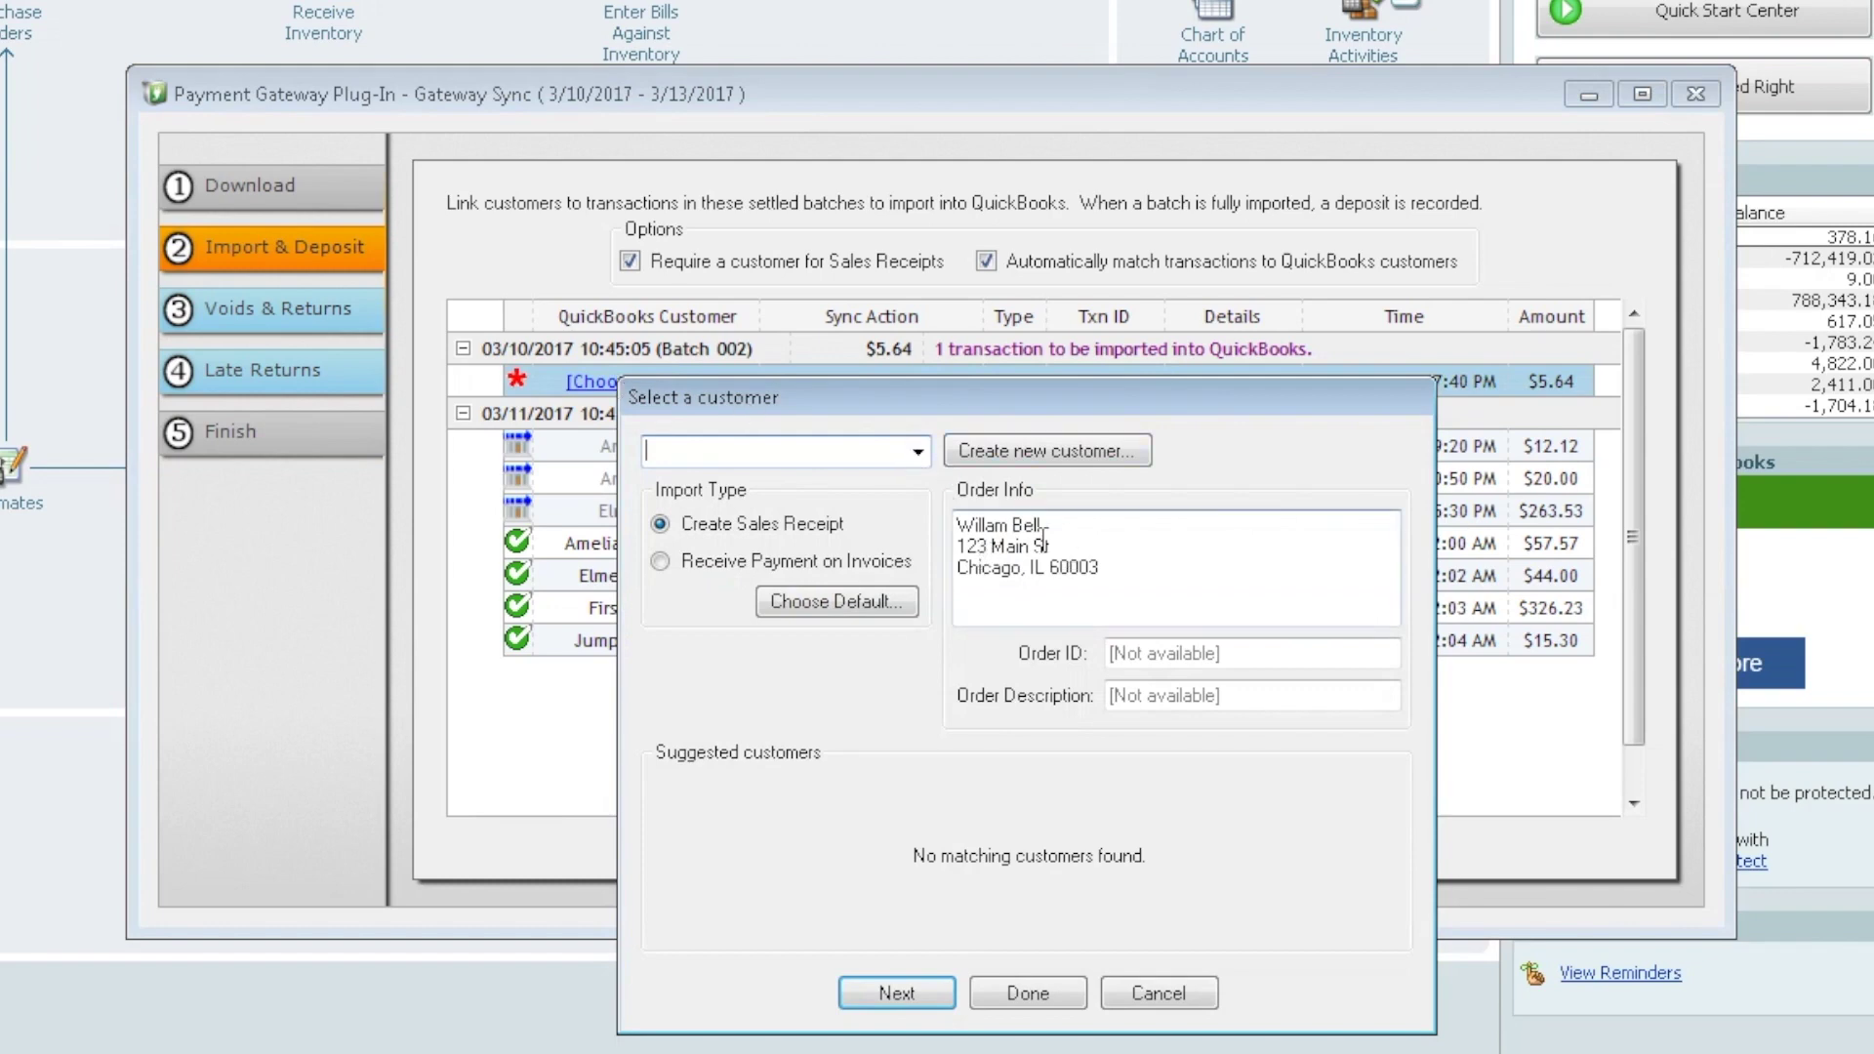
{"action": "left_click", "coordinate": [918, 452]}
{"action": "scroll", "coordinate": [930, 640], "scroll_direction": "down", "scroll_amount": 4}
{"action": "left_click_drag", "start_coordinate": [928, 639], "coordinate": [910, 506]}
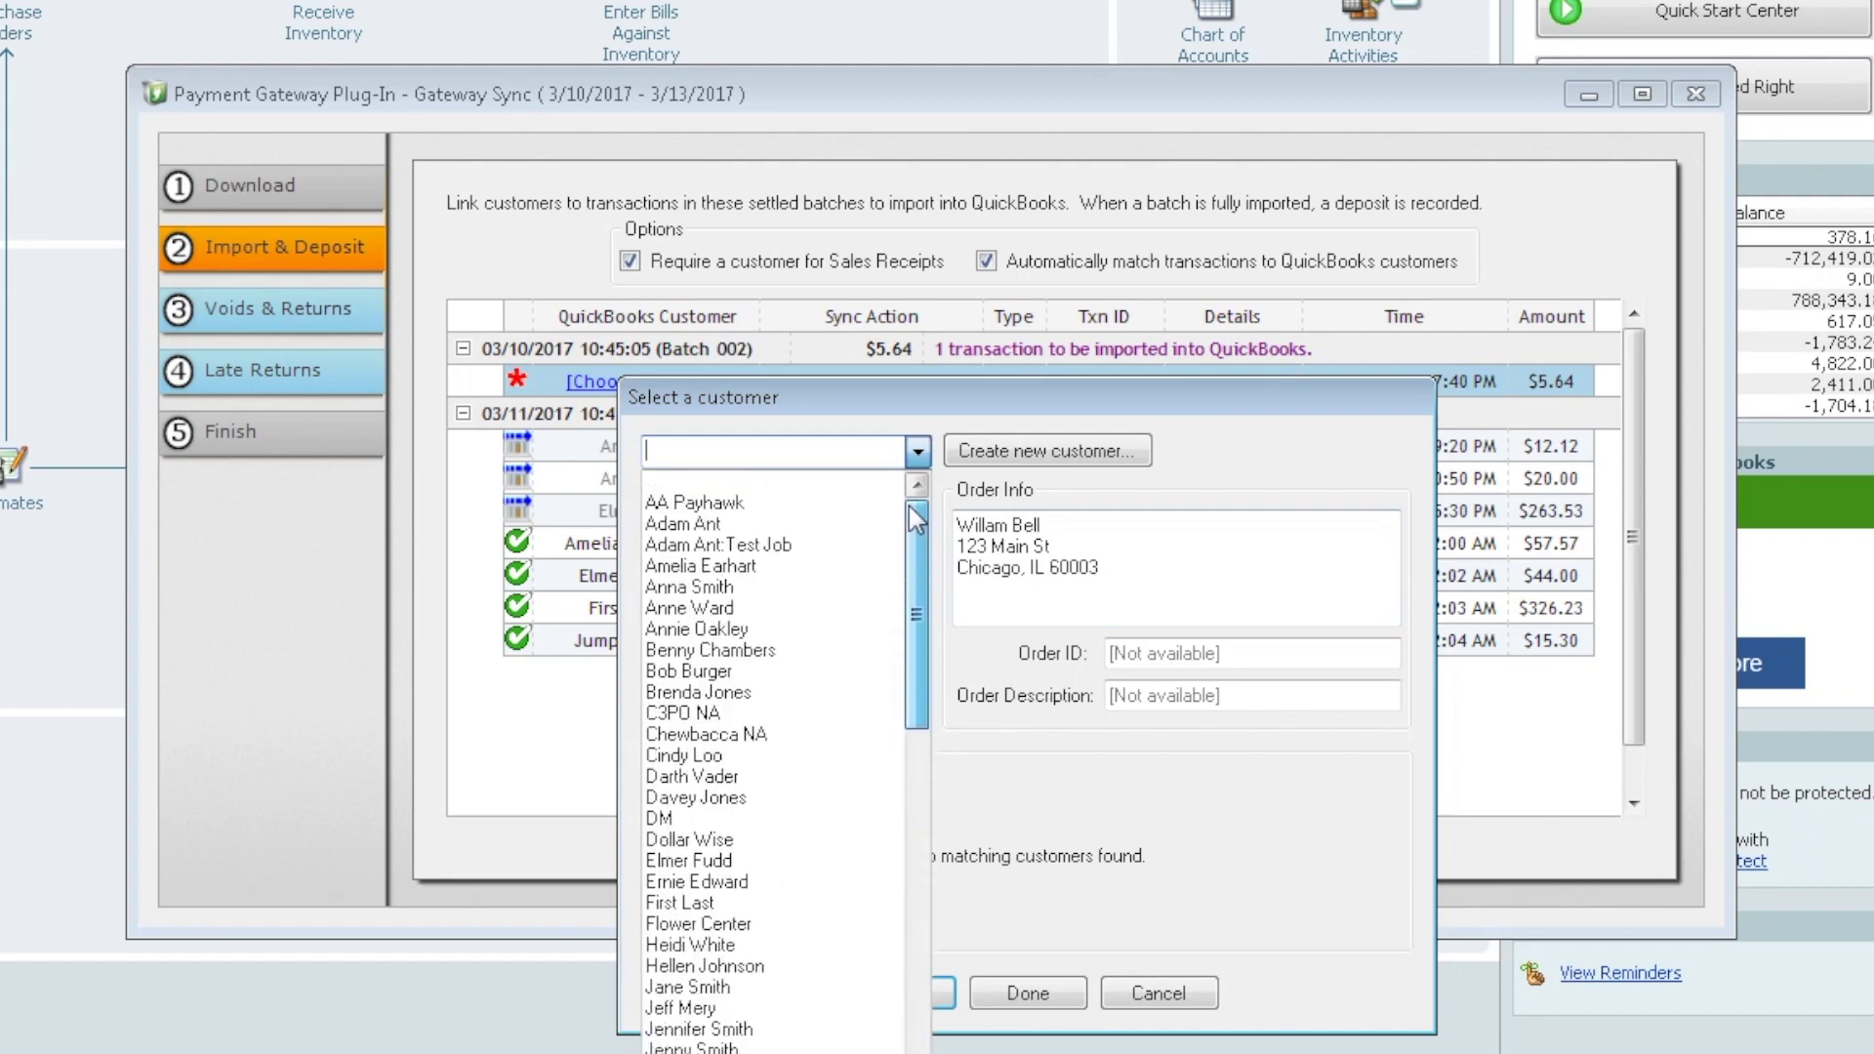
{"action": "left_click", "coordinate": [1015, 457]}
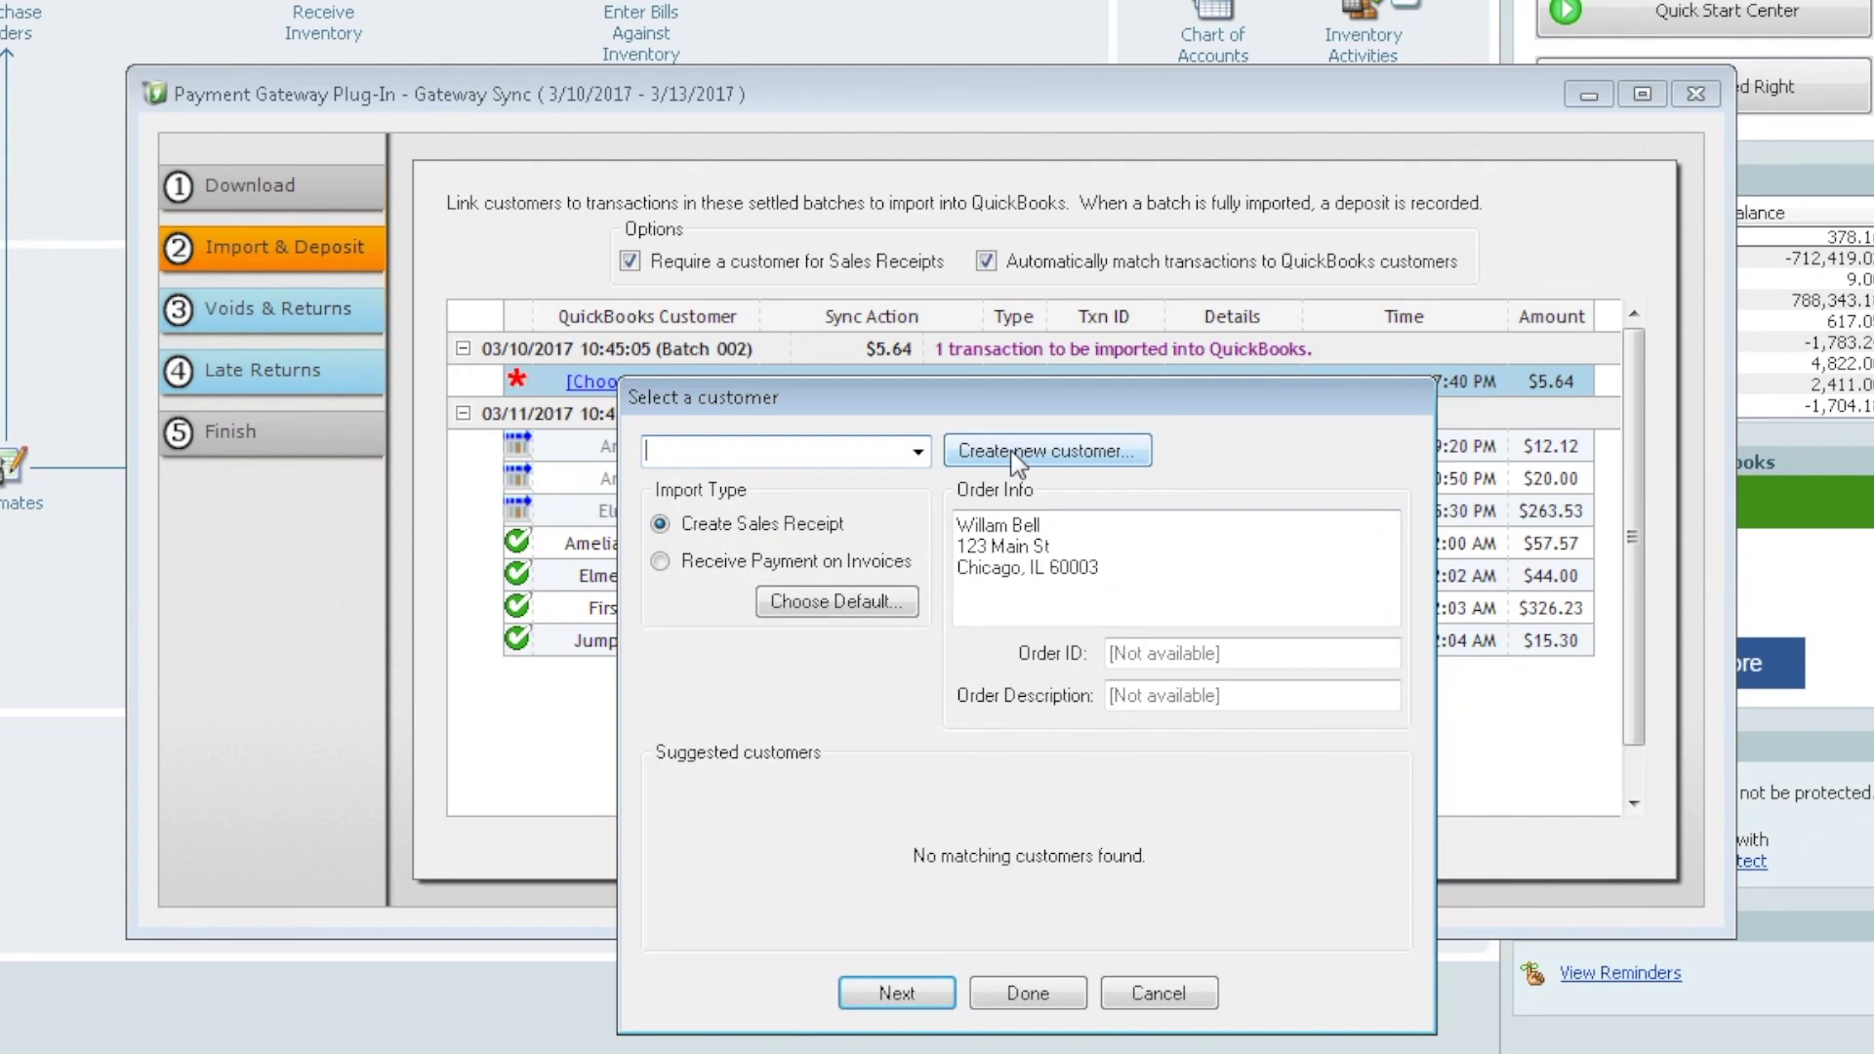
{"action": "left_click", "coordinate": [1015, 455]}
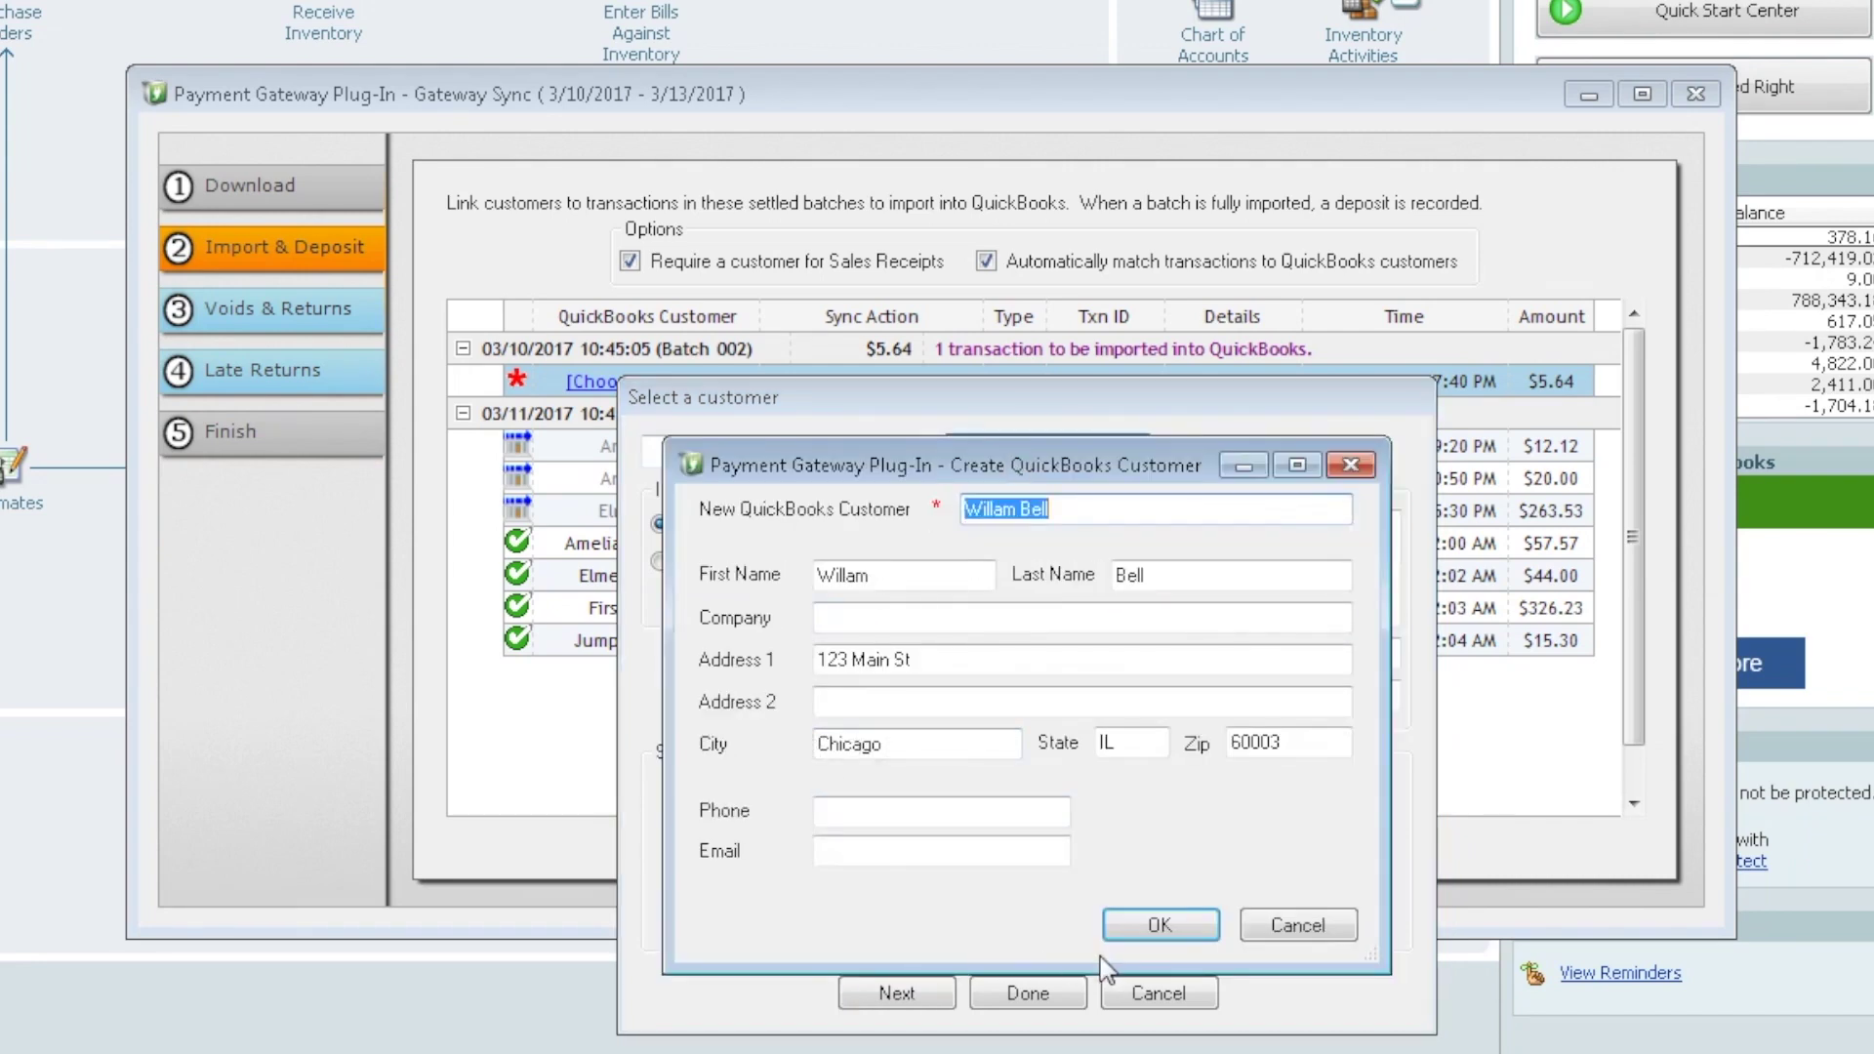
{"action": "left_click", "coordinate": [1178, 925]}
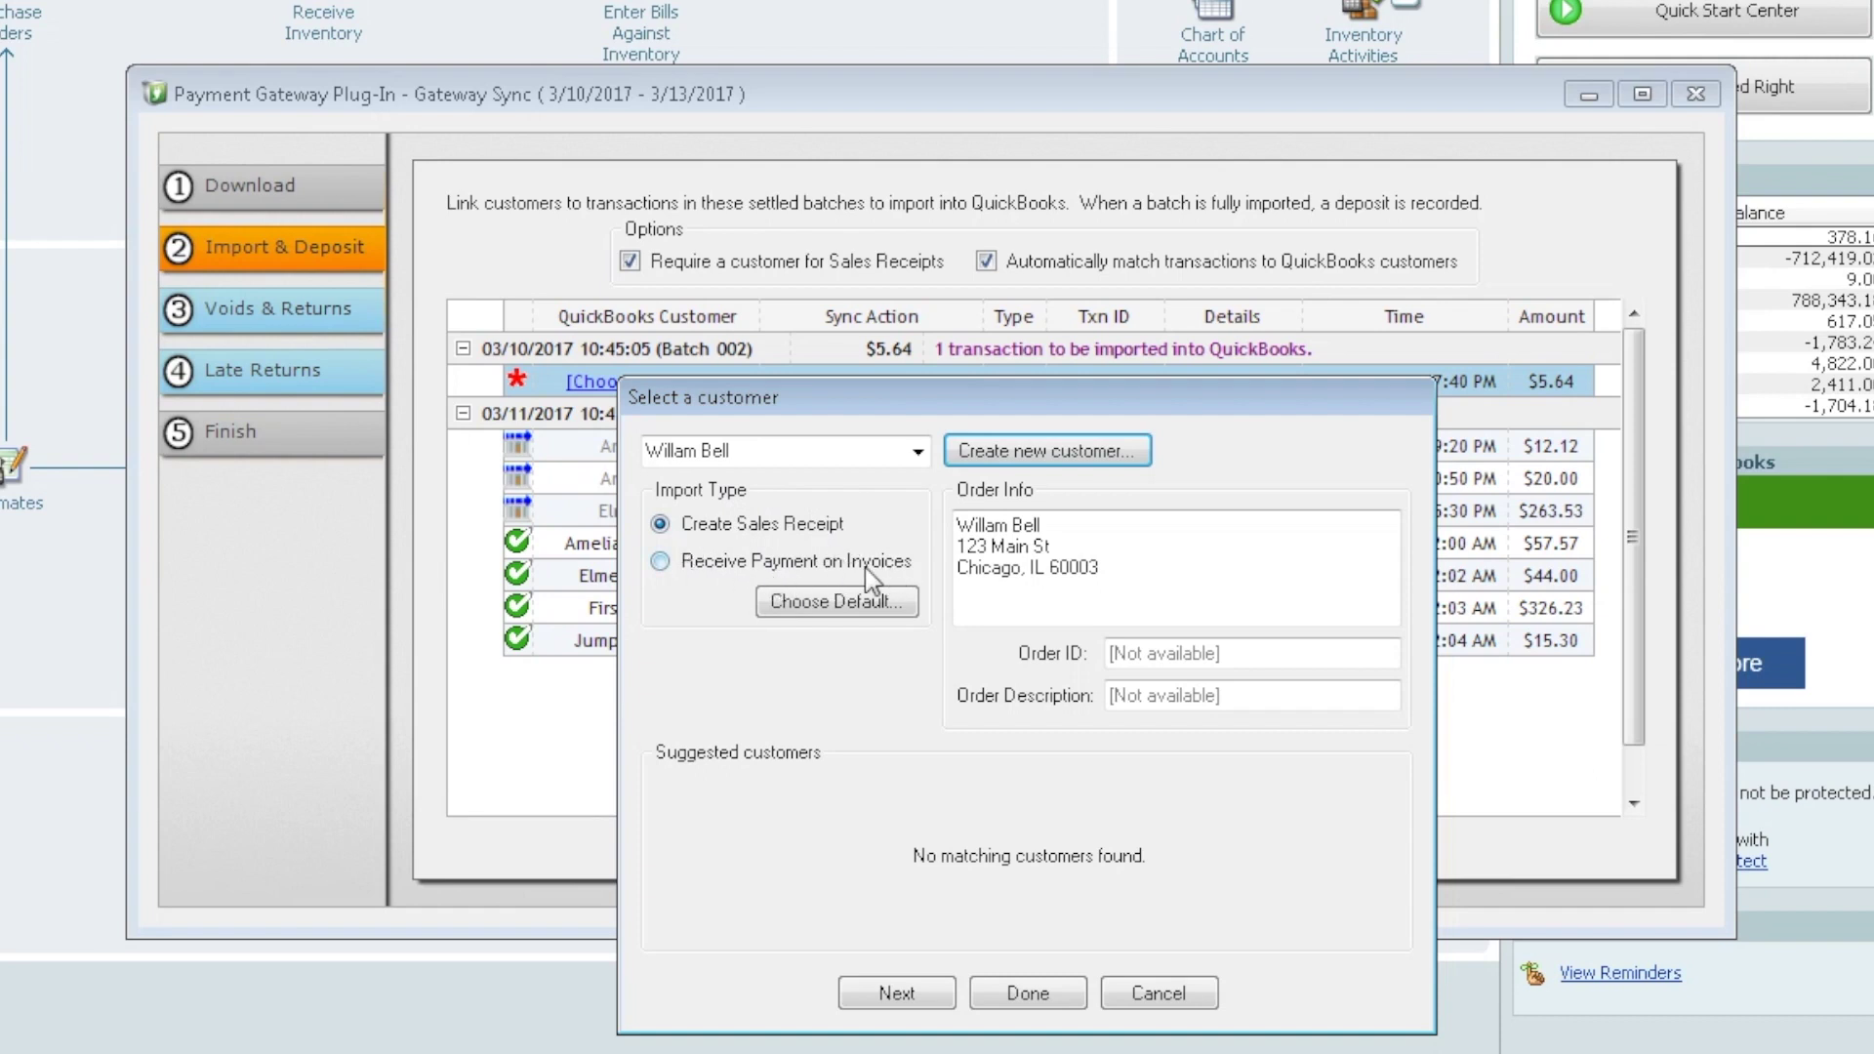
Import the $5.64 sale as an invoice payment, with Receiving Payment on Invoices as default import type
{"action": "left_click", "coordinate": [660, 564]}
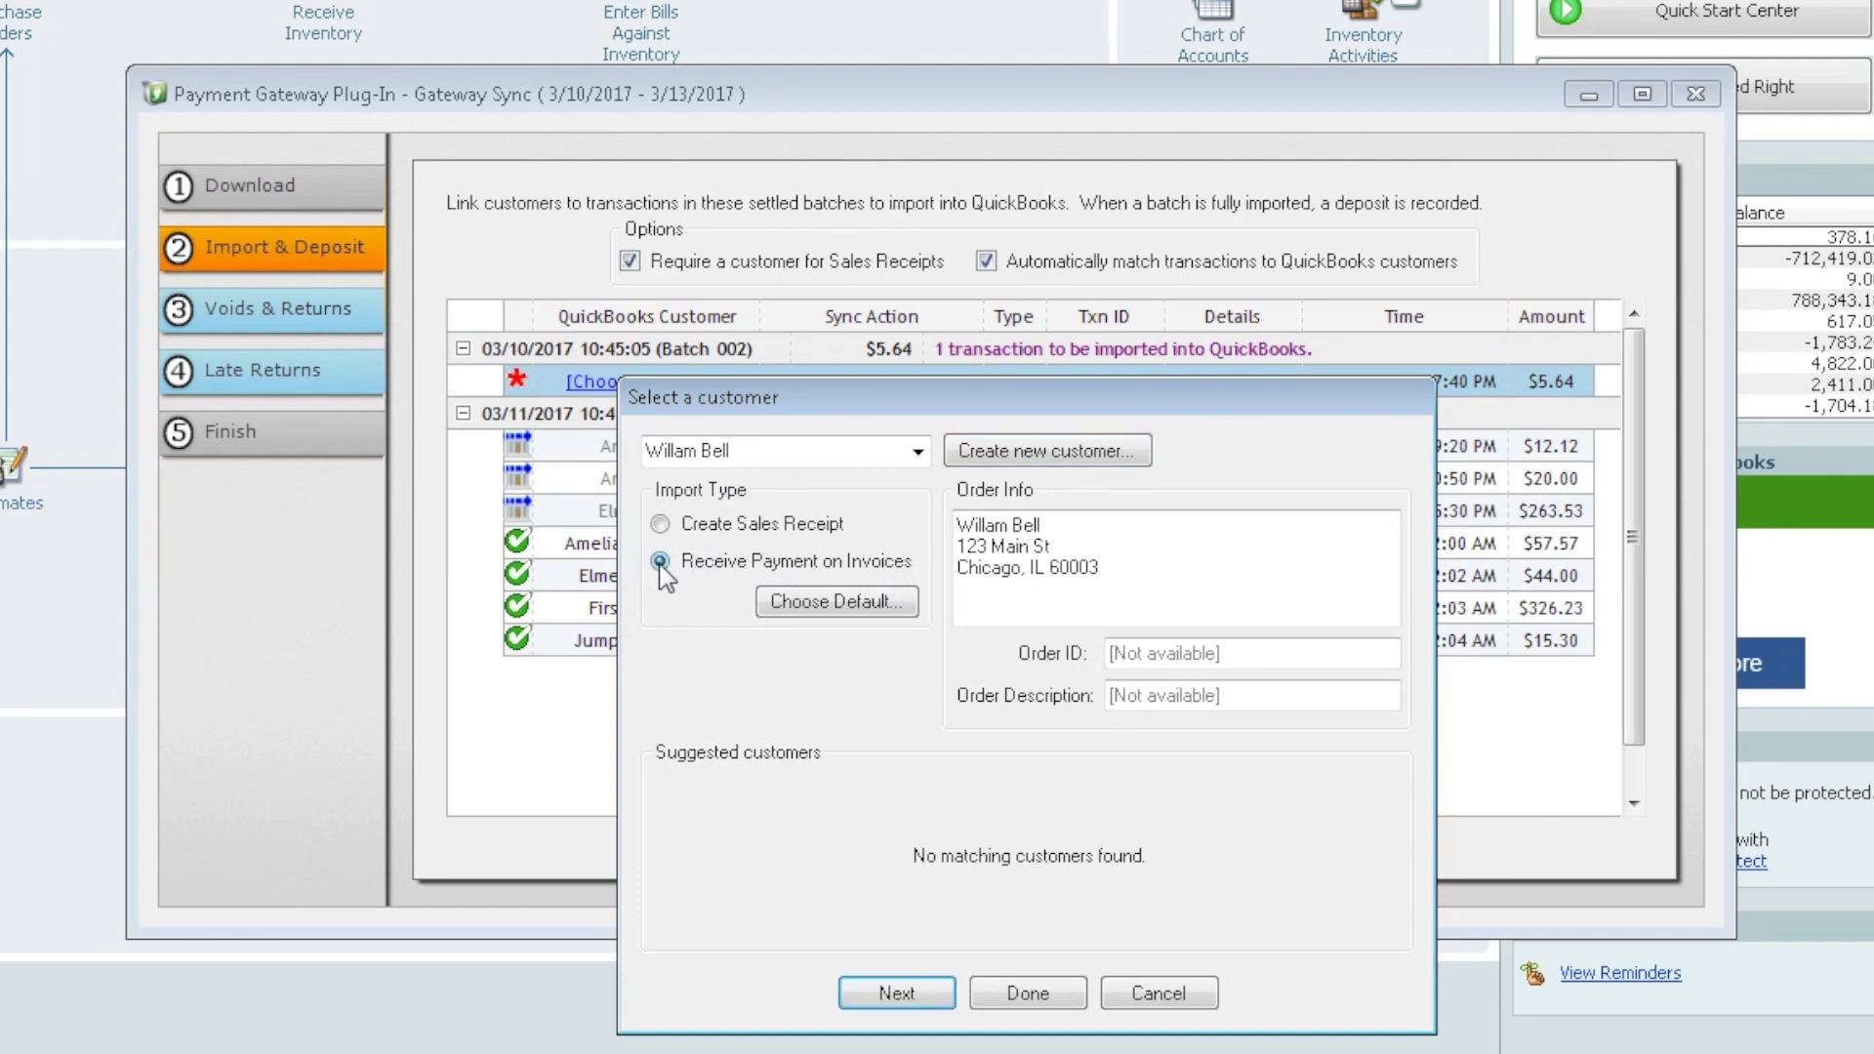
{"action": "left_click", "coordinate": [825, 601]}
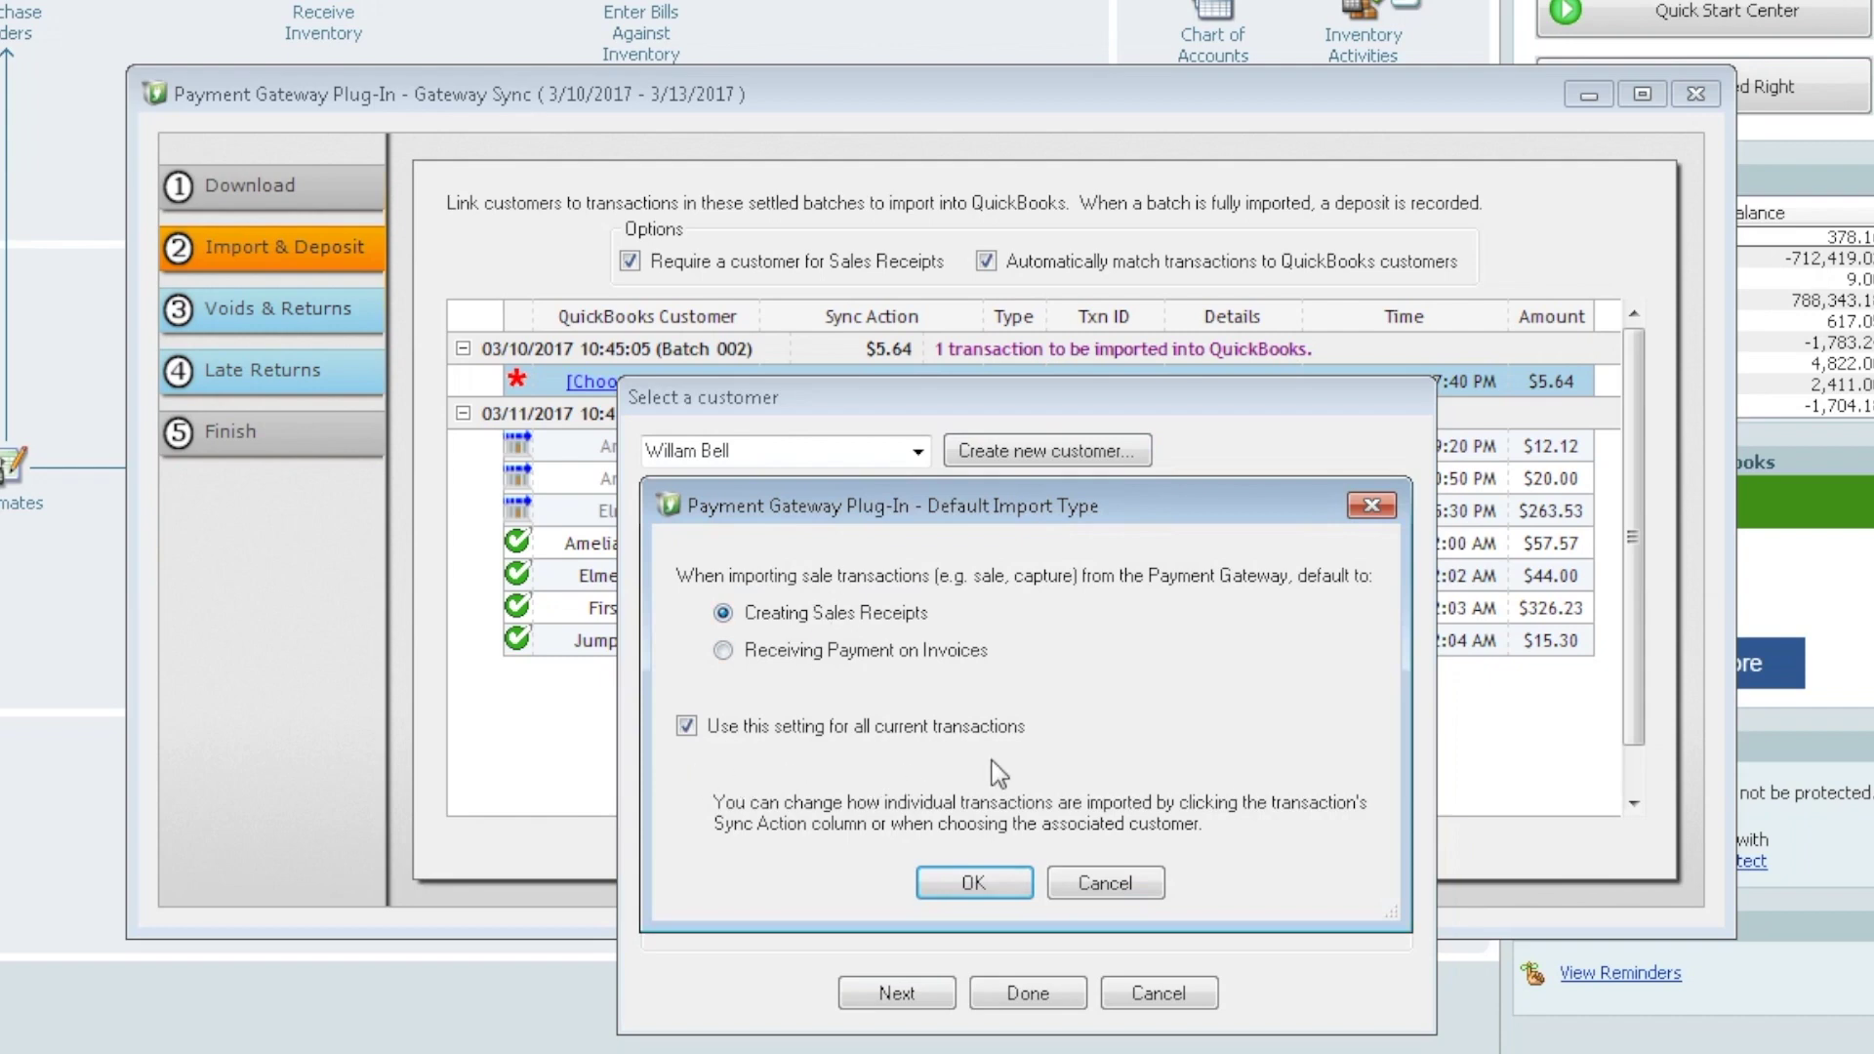
{"action": "left_click", "coordinate": [719, 649]}
{"action": "left_click", "coordinate": [982, 883]}
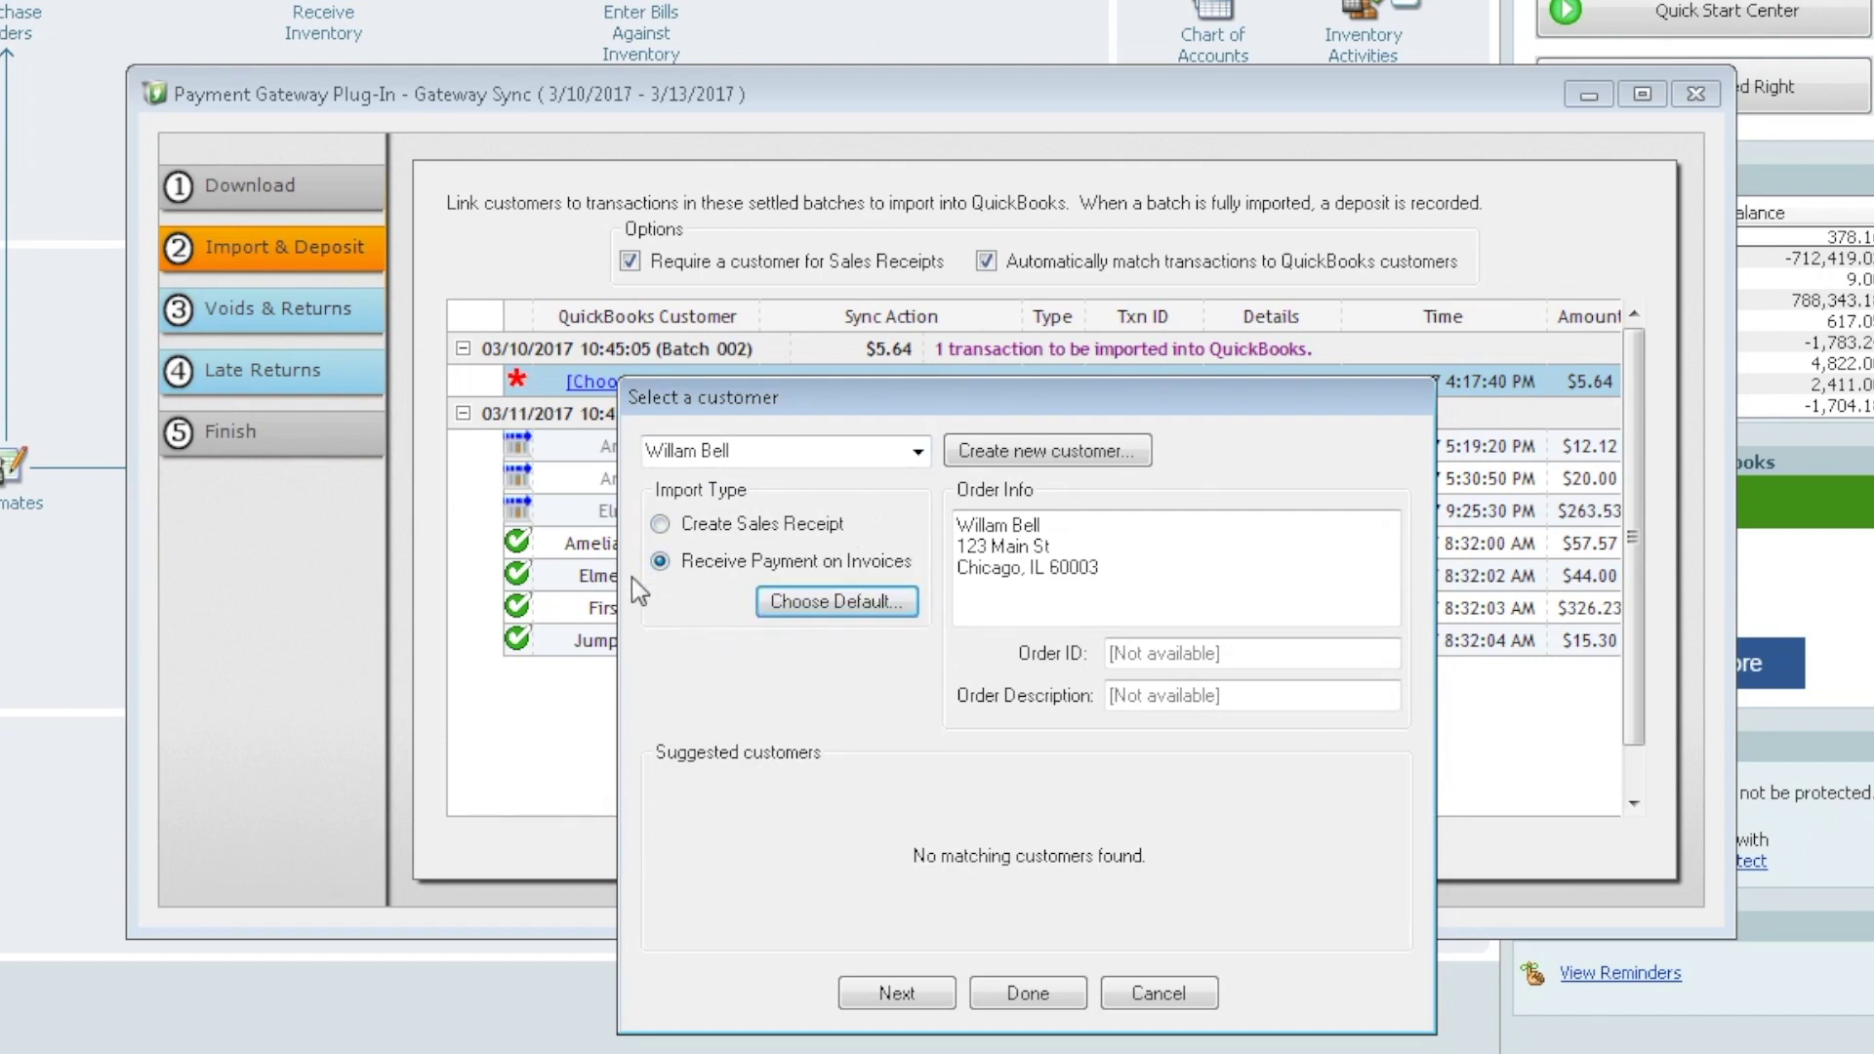
{"action": "left_click", "coordinate": [1030, 994]}
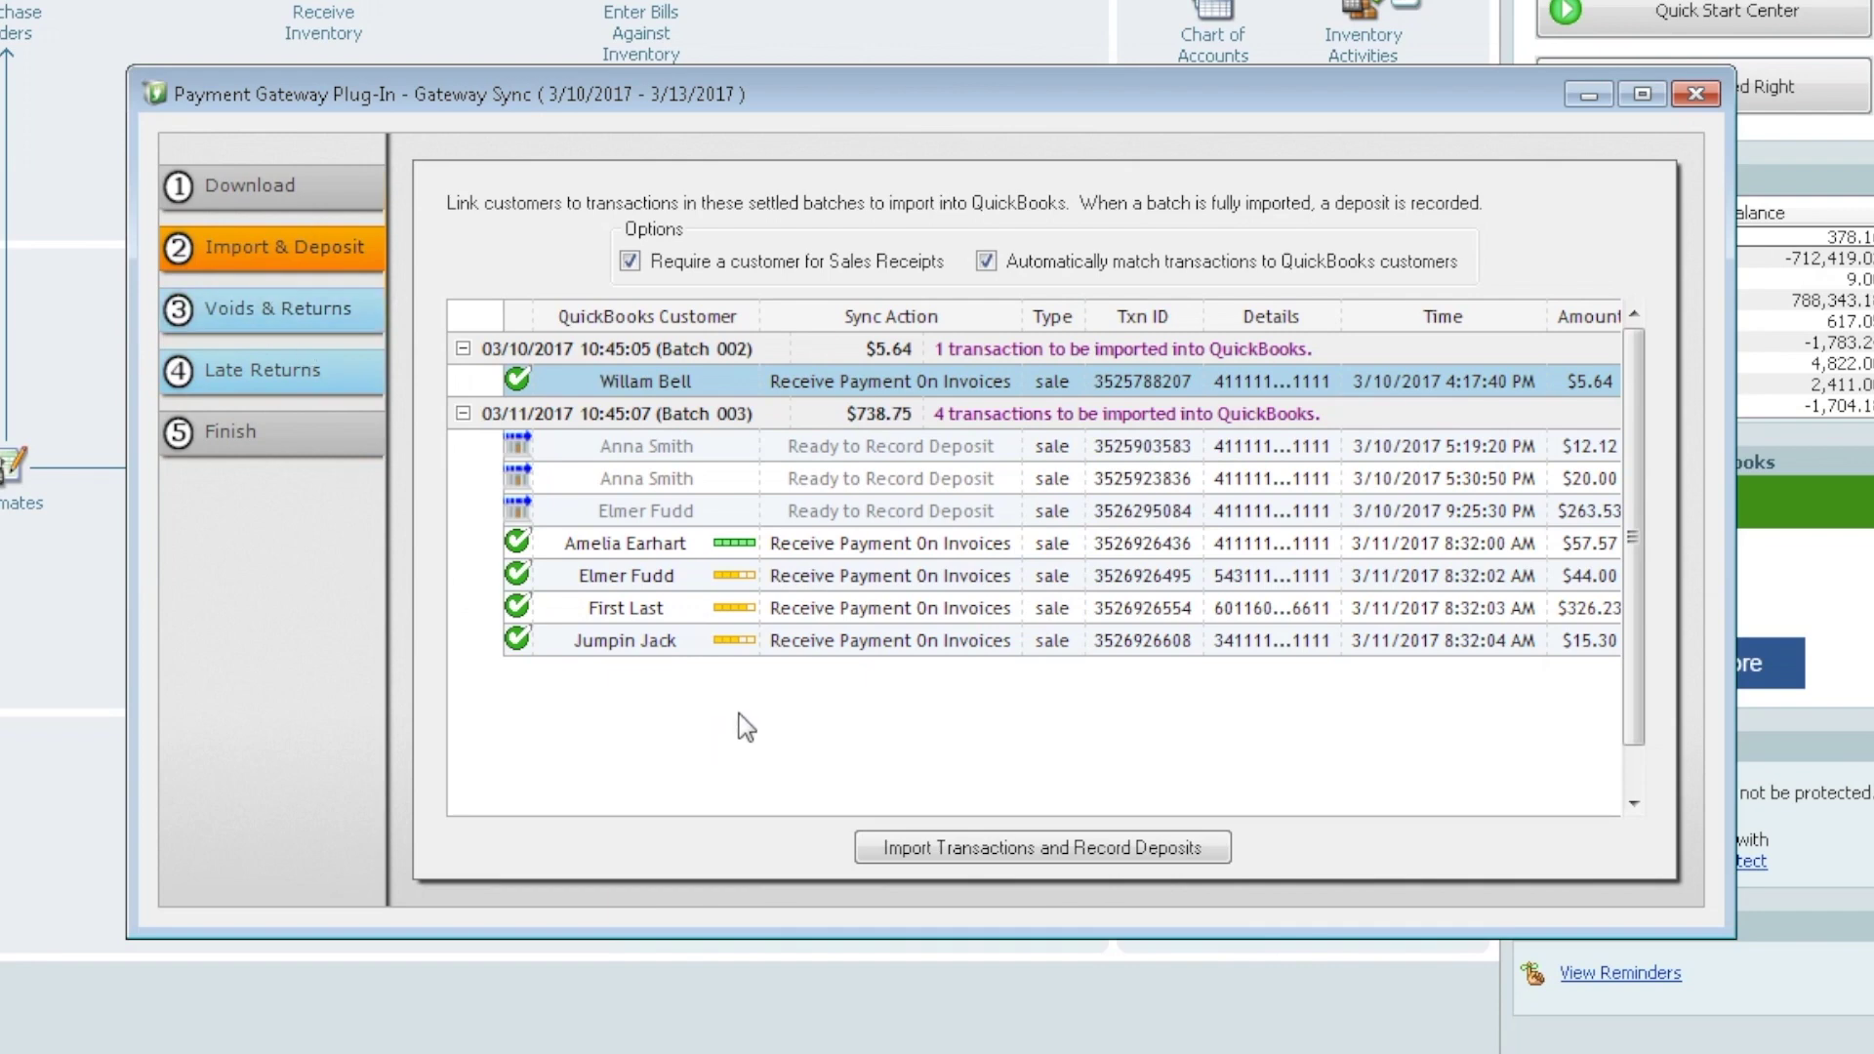
Import the five transactions, record the two batch deposits, and accept the sync results
{"action": "left_click", "coordinate": [1033, 849]}
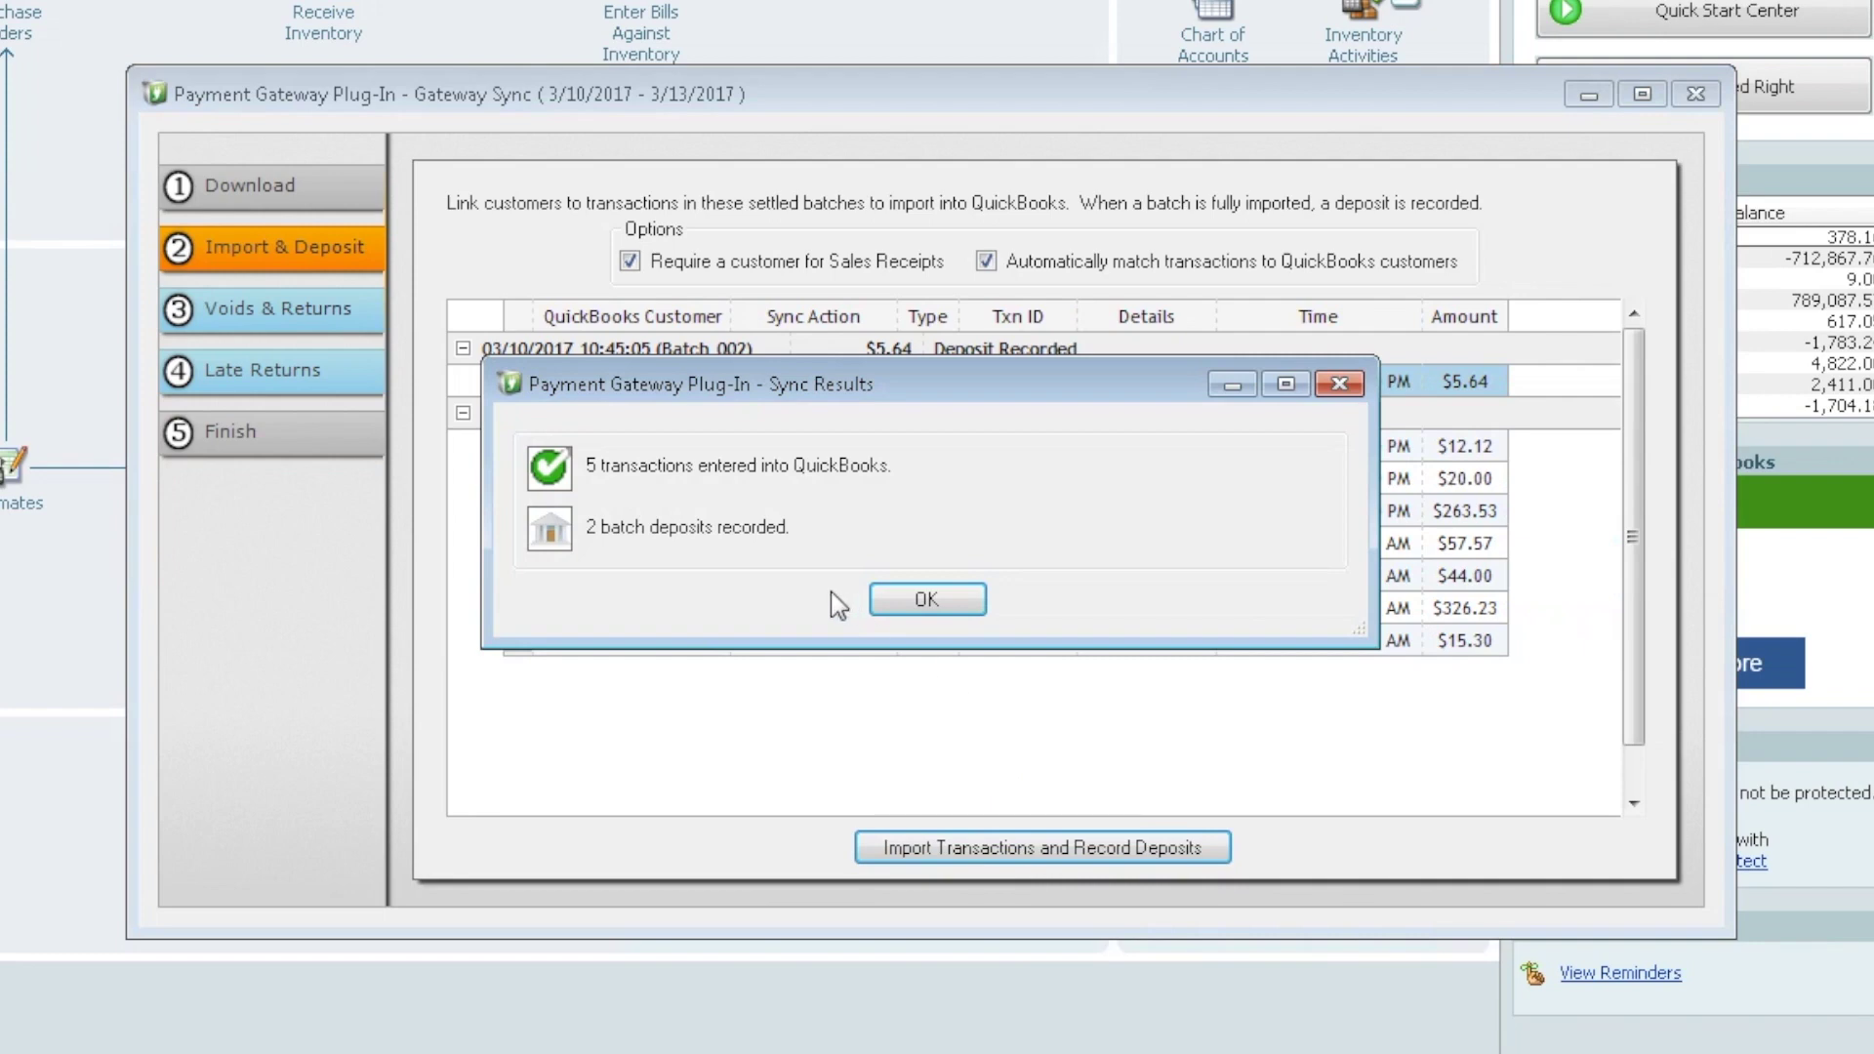
{"action": "left_click", "coordinate": [945, 601]}
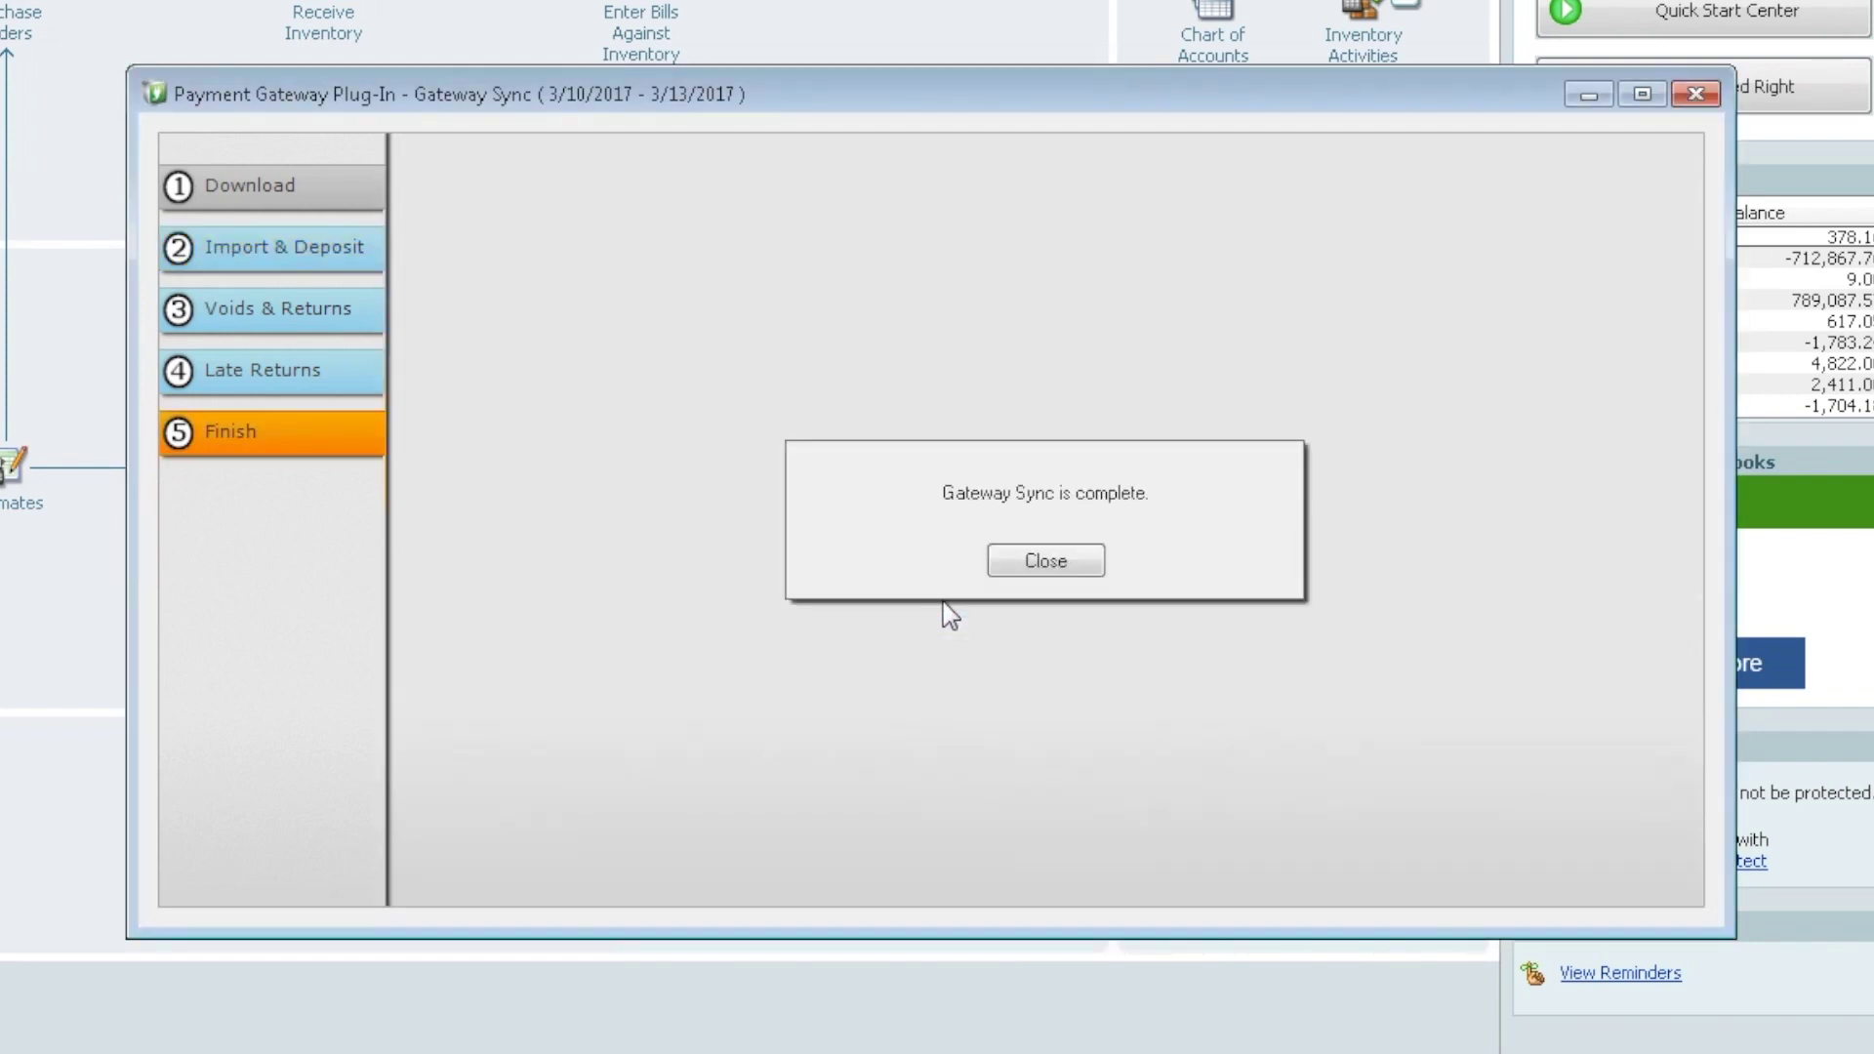
{"action": "left_click", "coordinate": [1063, 560]}
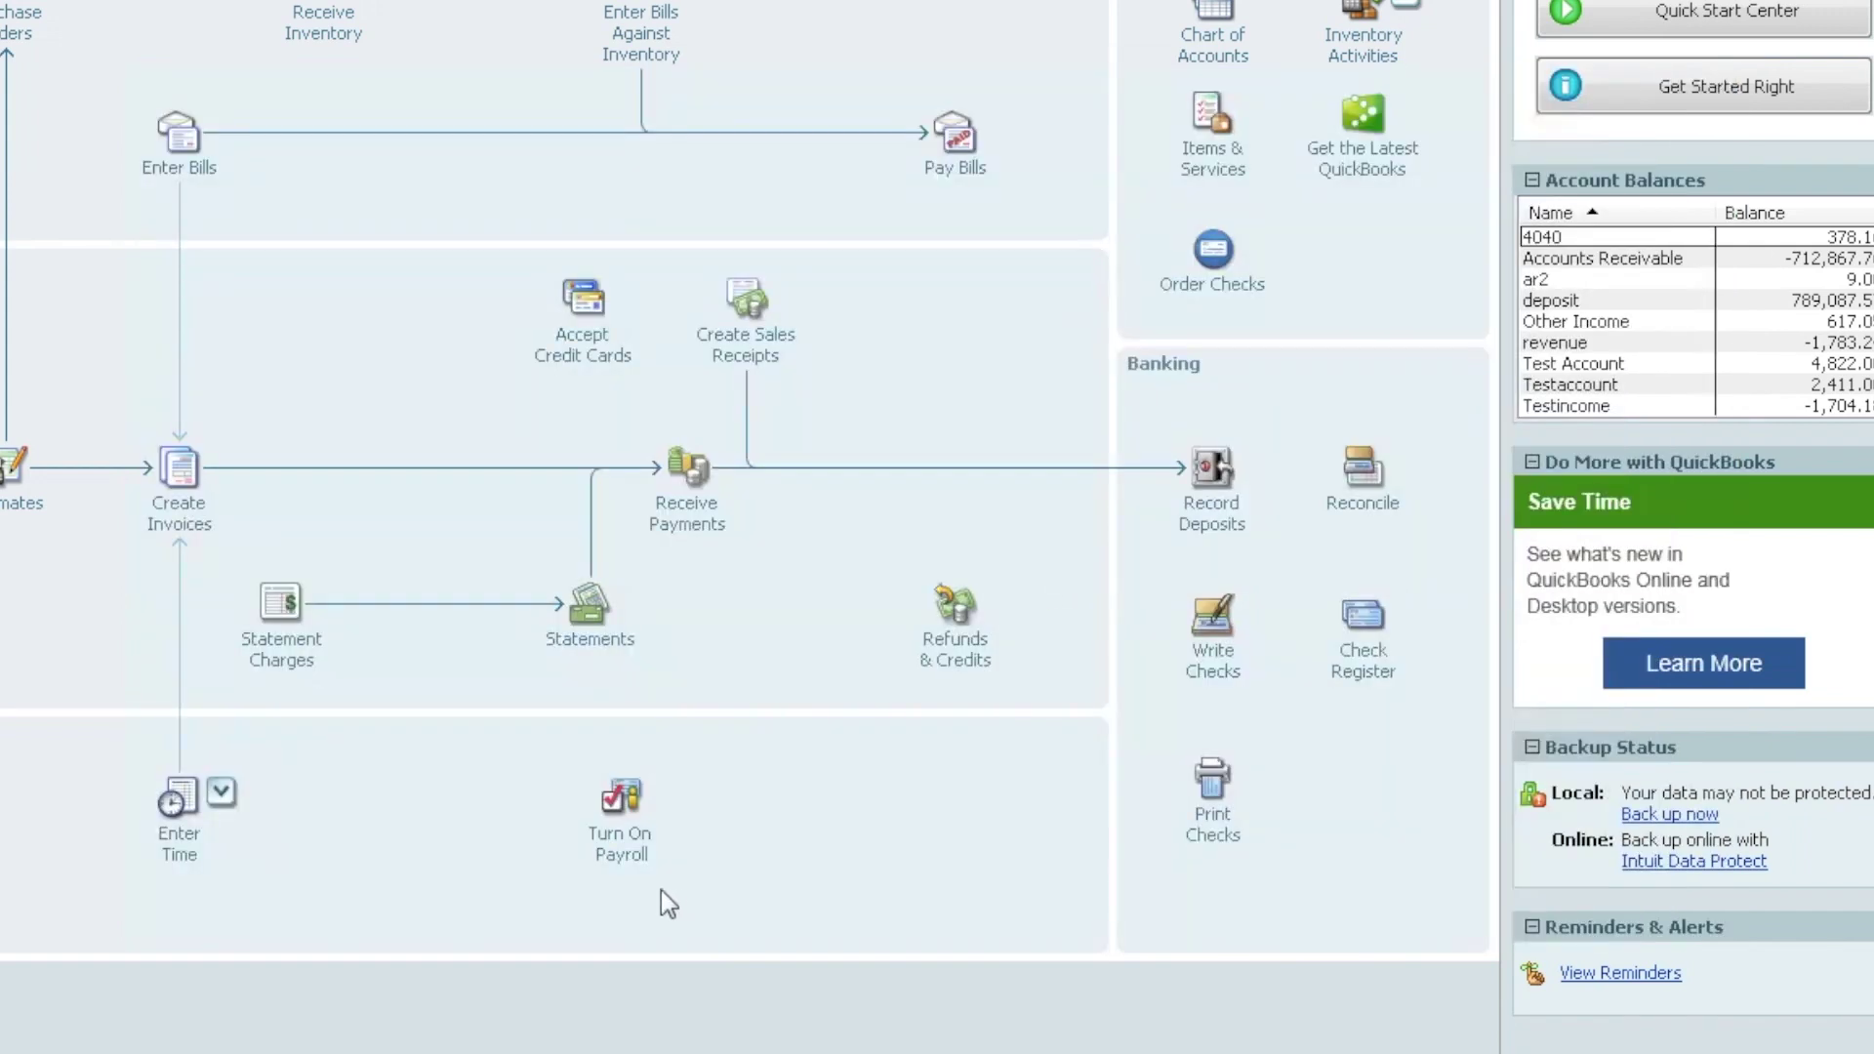